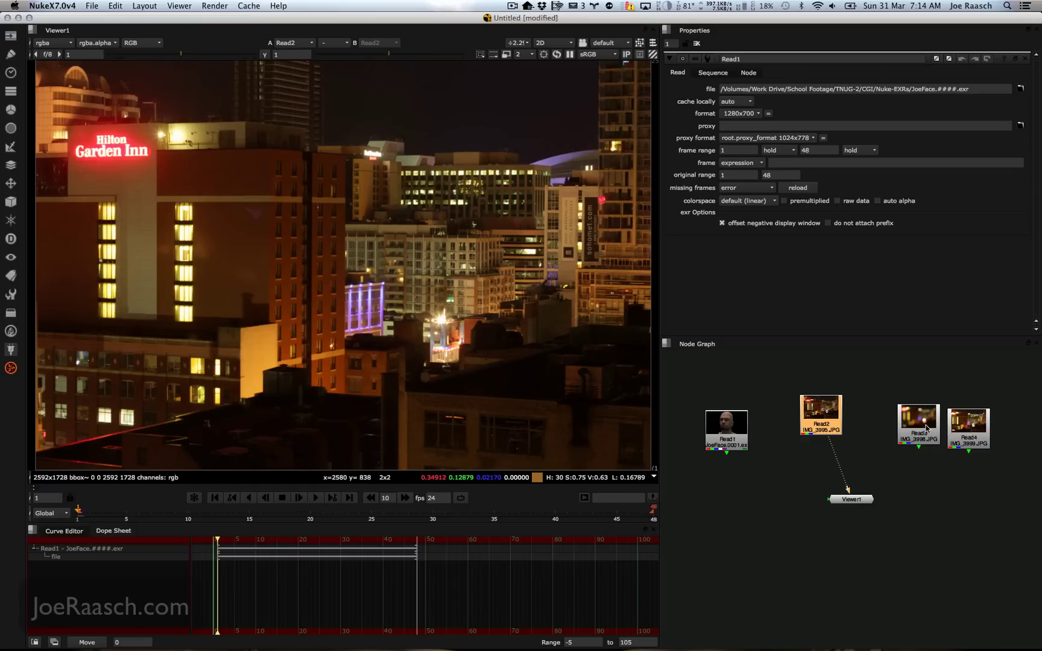
Rearrange the photo nodes in the graph, placing Read4 beside Read2 and Read3 farther out.
drag(967, 442, 953, 405)
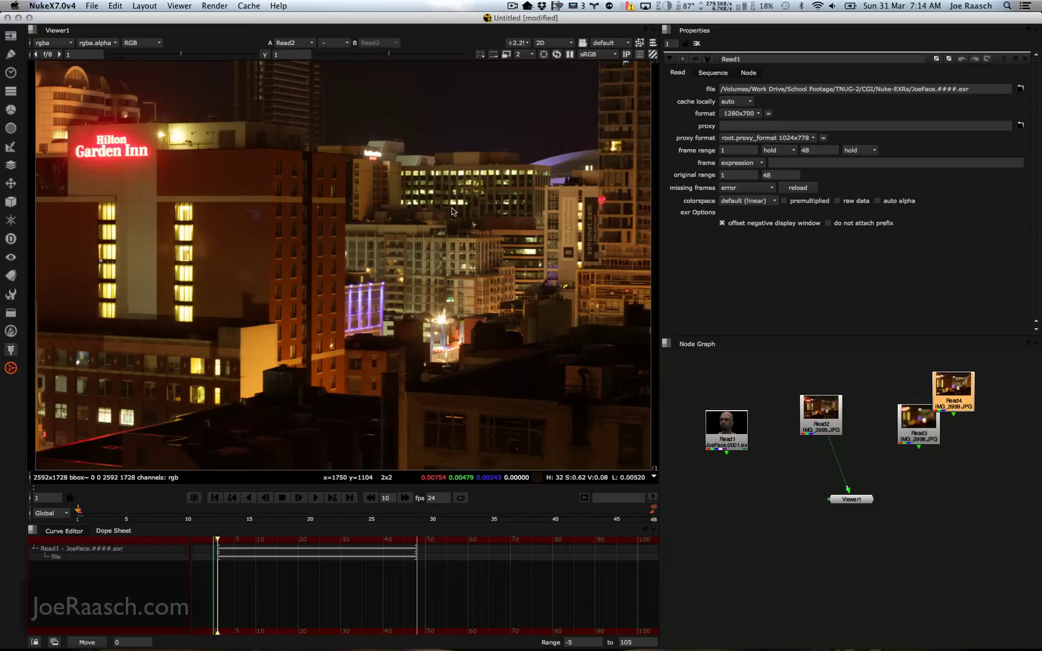
scroll(451, 211, up, 2)
scroll(441, 207, down, 2)
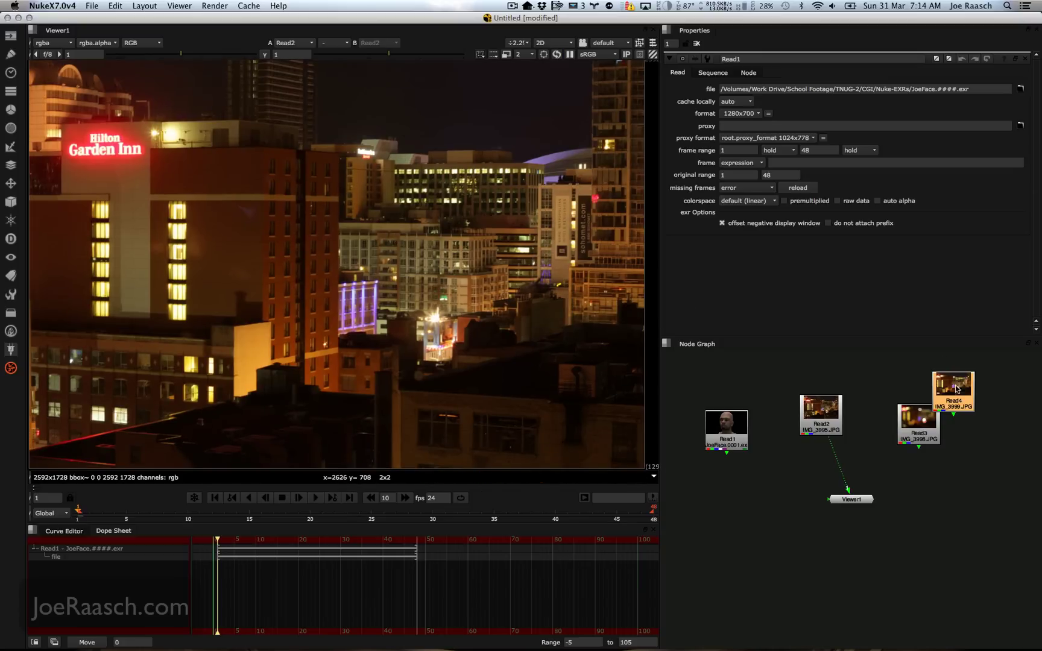
drag(959, 391, 878, 384)
drag(903, 440, 939, 426)
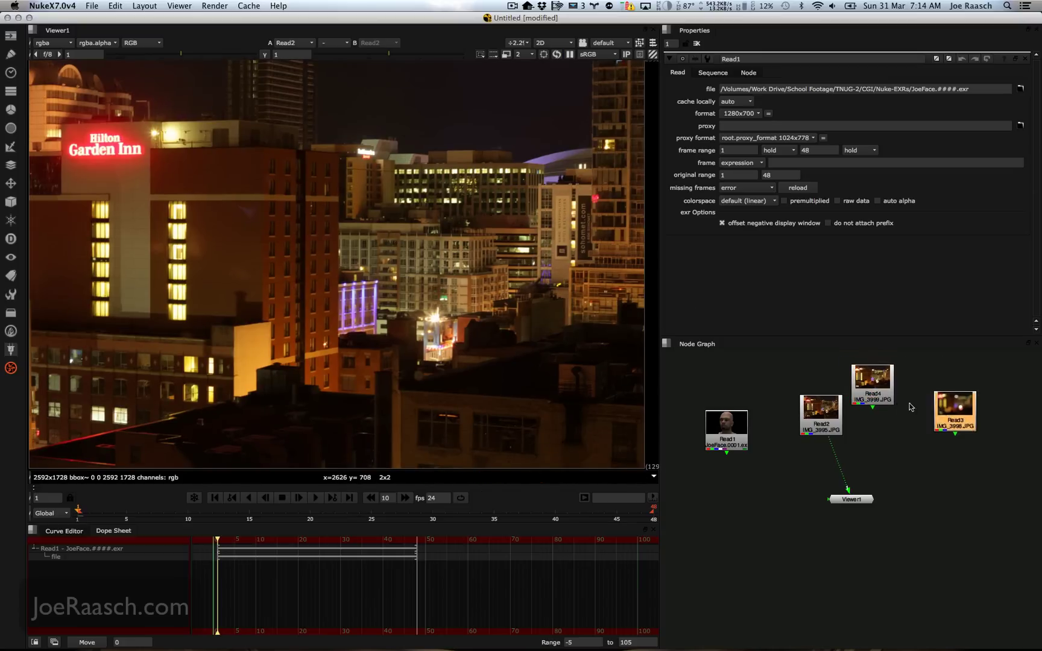
drag(871, 389, 873, 409)
Display Read4 in the viewer and examine the out-of-focus light shapes around the purple windows.
key(1)
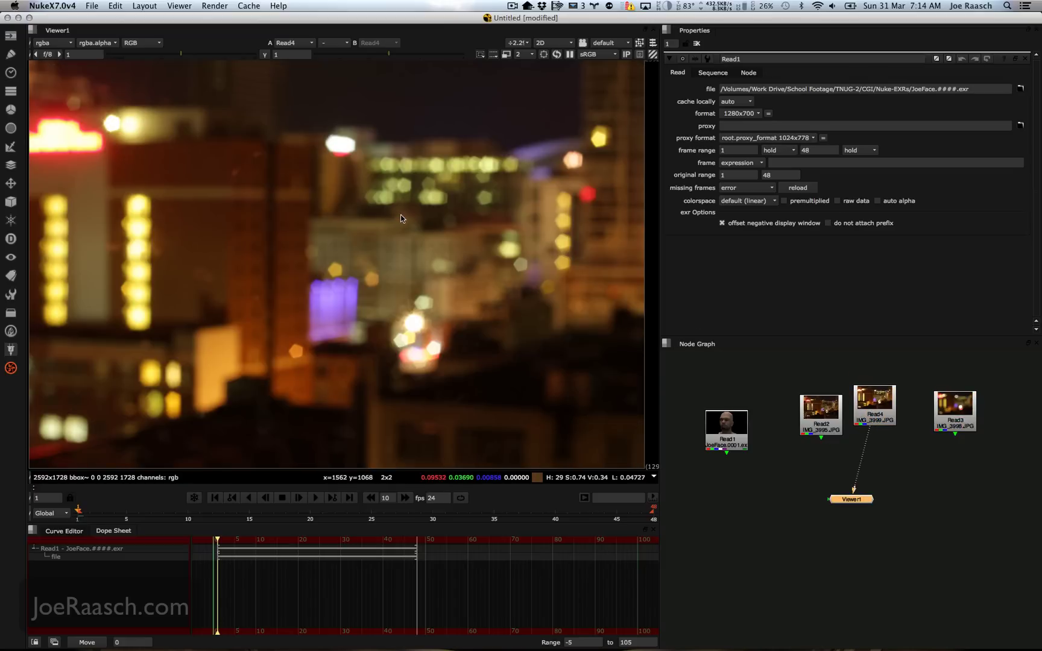
scroll(411, 181, up, 4)
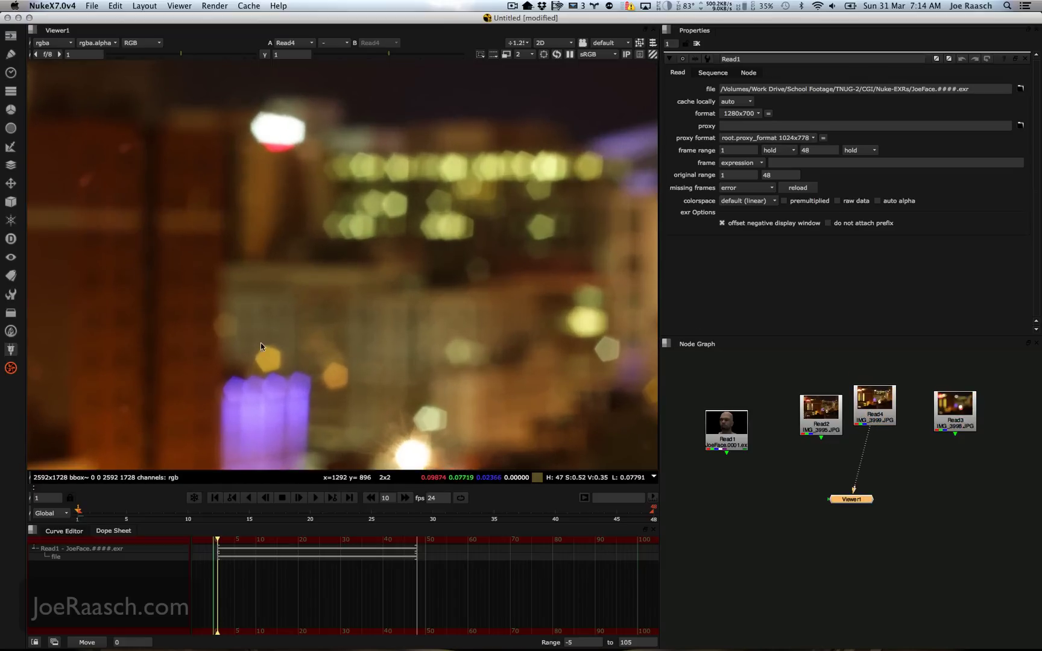
middle_drag(260, 346, 321, 257)
middle_drag(211, 318, 338, 226)
Sample the area around the small orange highlight in Read4 and examine the bokeh shapes across the photo.
ctrl+shift+drag(295, 194, 336, 231)
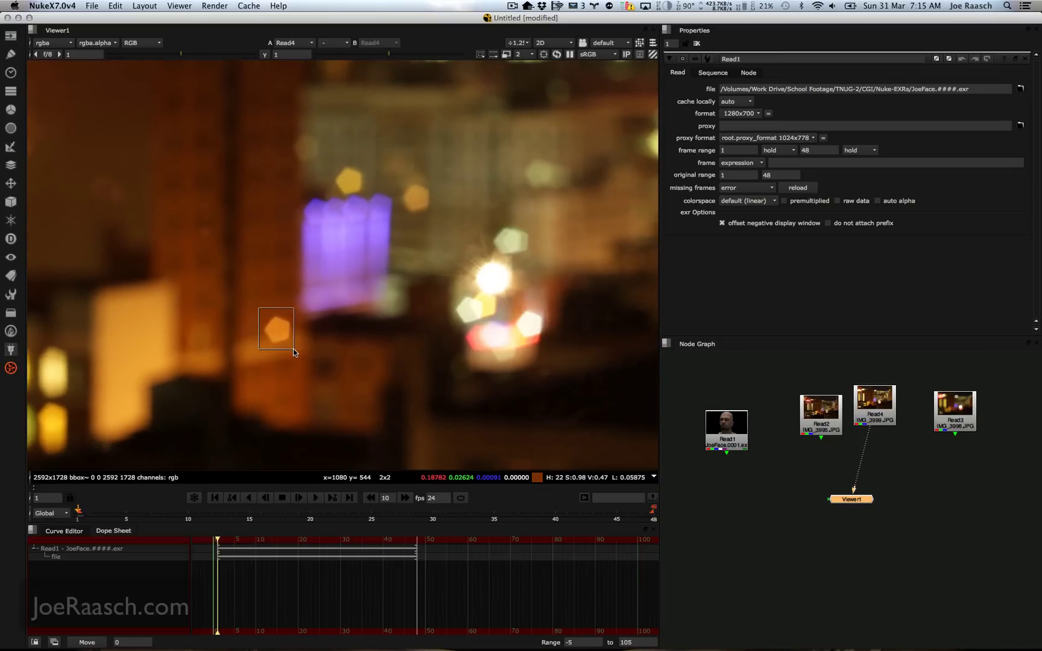
ctrl+click(274, 330)
ctrl+shift+drag(293, 351, 300, 354)
ctrl+shift+drag(256, 305, 307, 361)
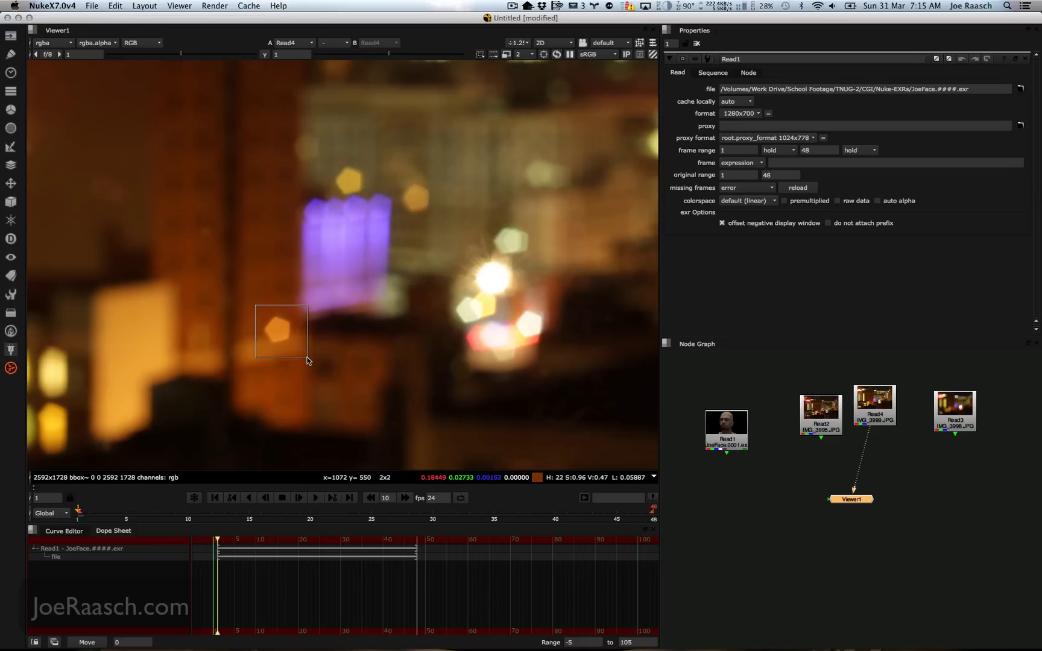
ctrl+click(267, 370)
scroll(263, 313, down, 6)
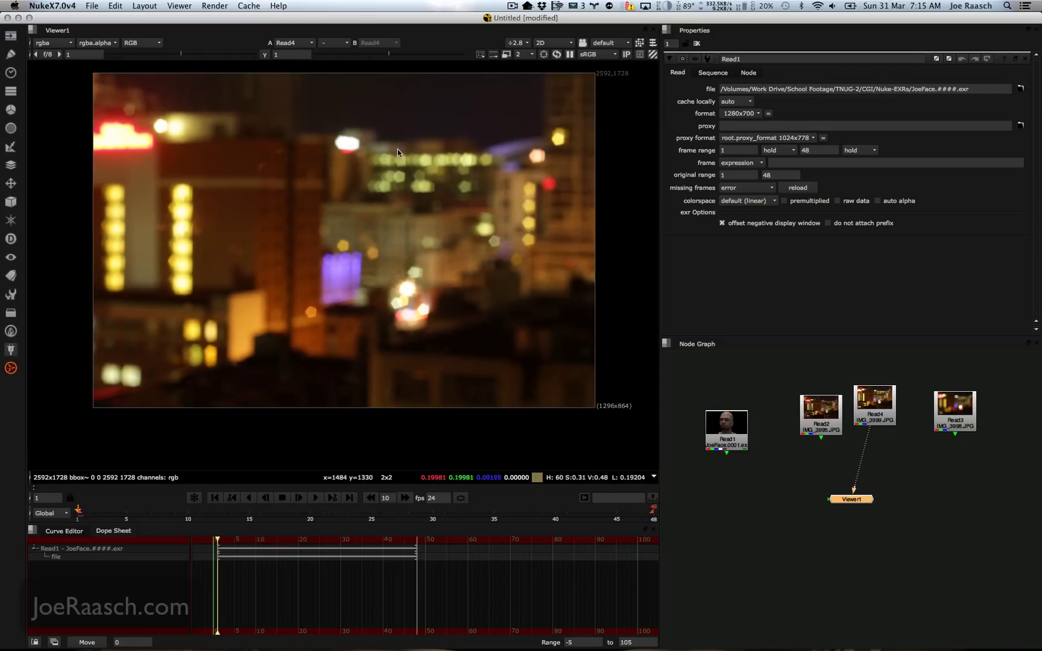
scroll(400, 181, up, 4)
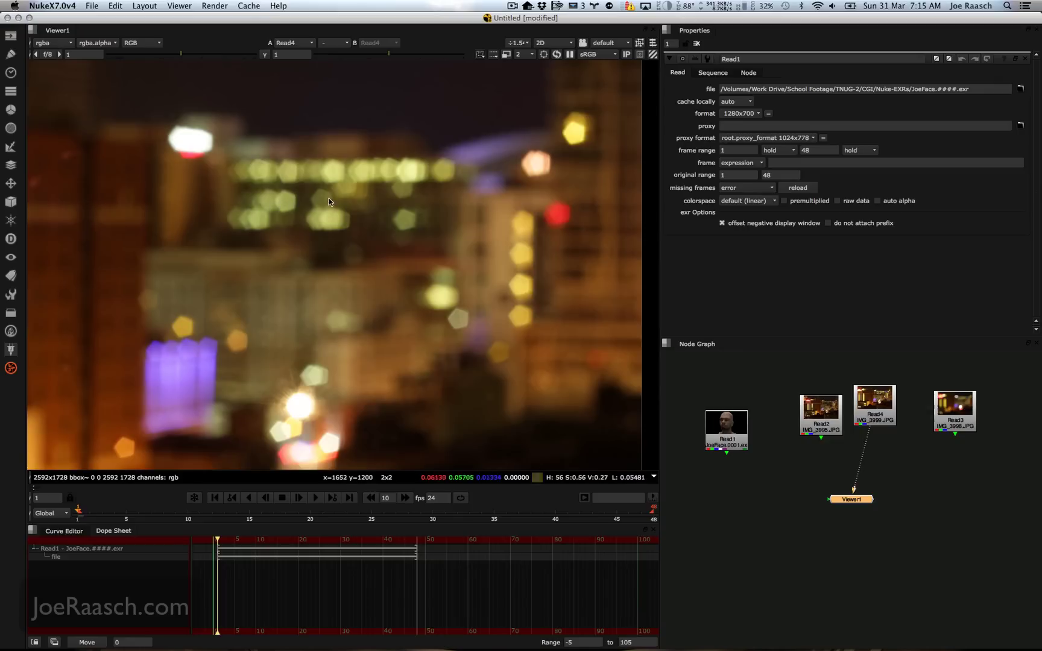
middle_drag(560, 183, 303, 253)
scroll(302, 249, down, 4)
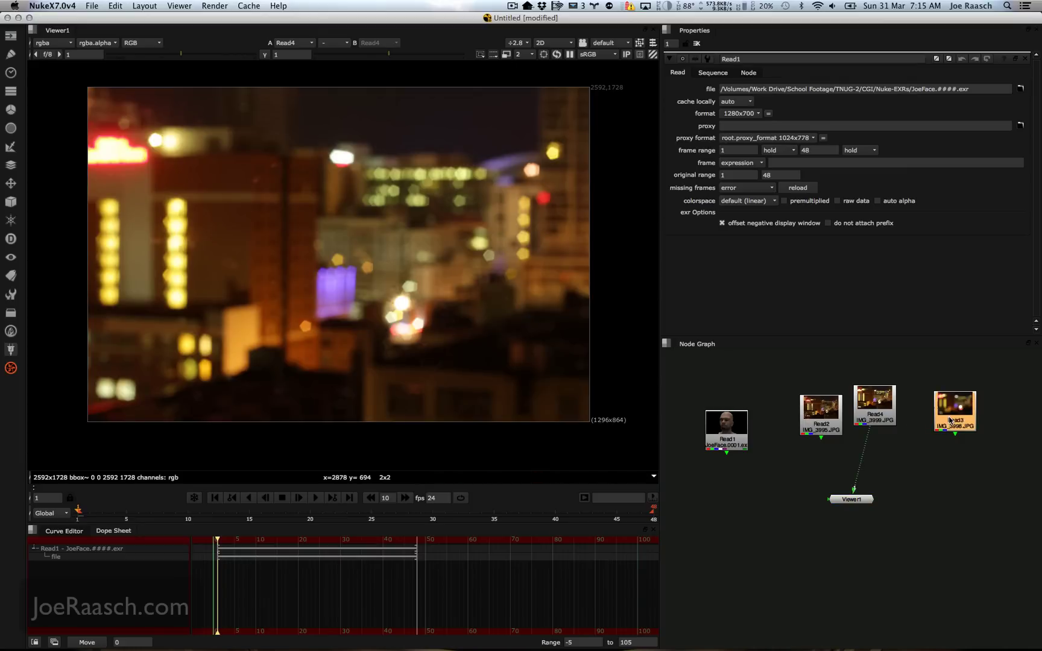
View Read3 and Read2 in turn in the viewer, and move Read2 and Read1 away from Read4.
drag(940, 422, 937, 421)
key(1)
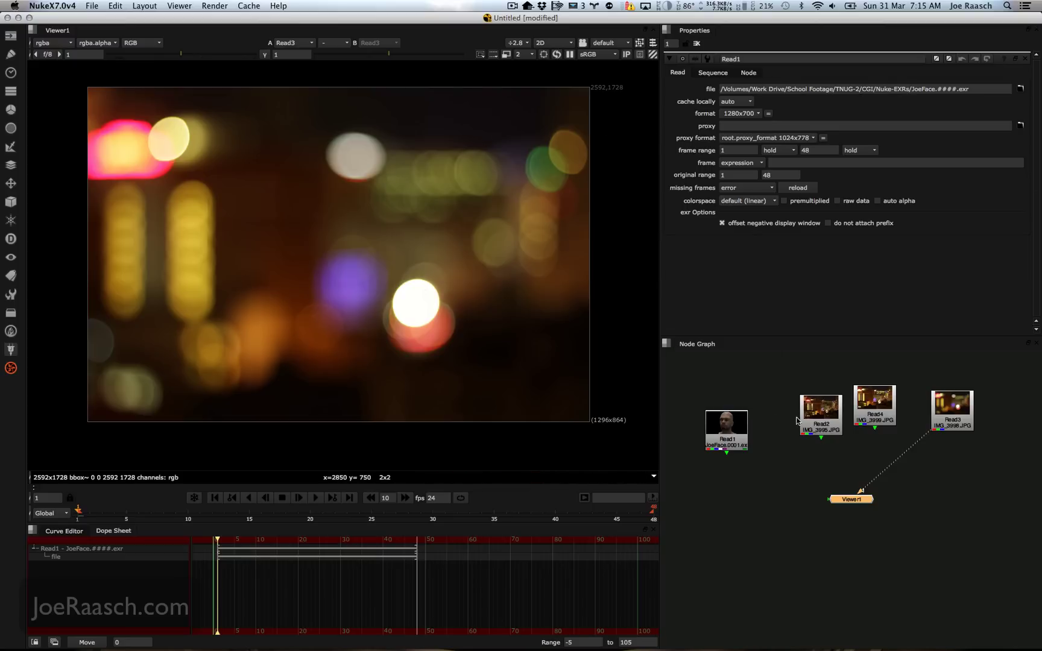
drag(822, 420, 788, 432)
key(1)
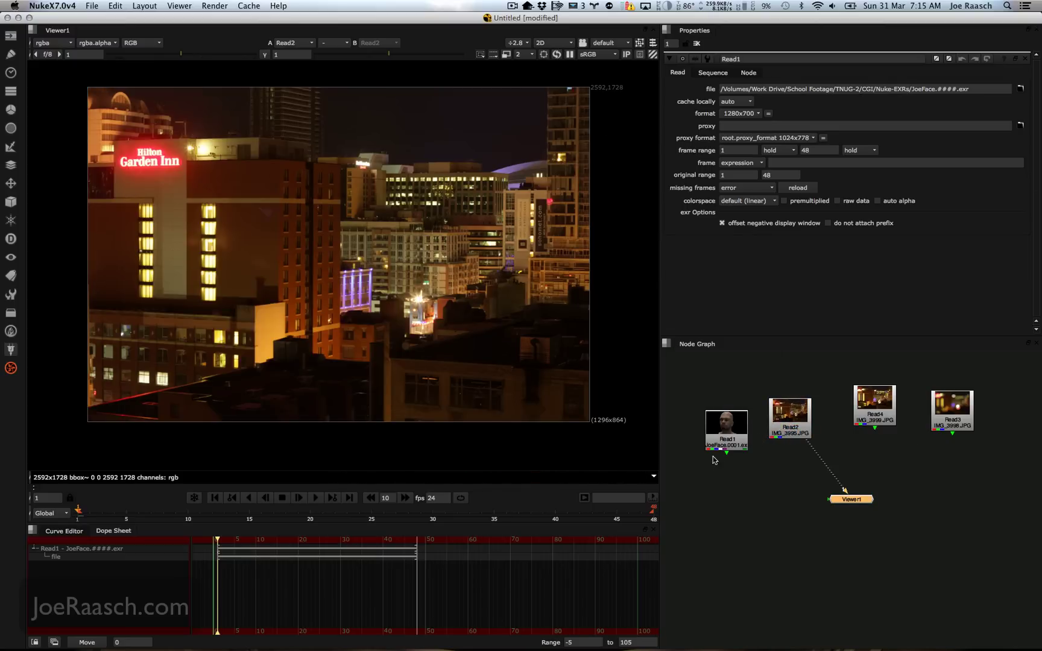
drag(727, 443, 687, 452)
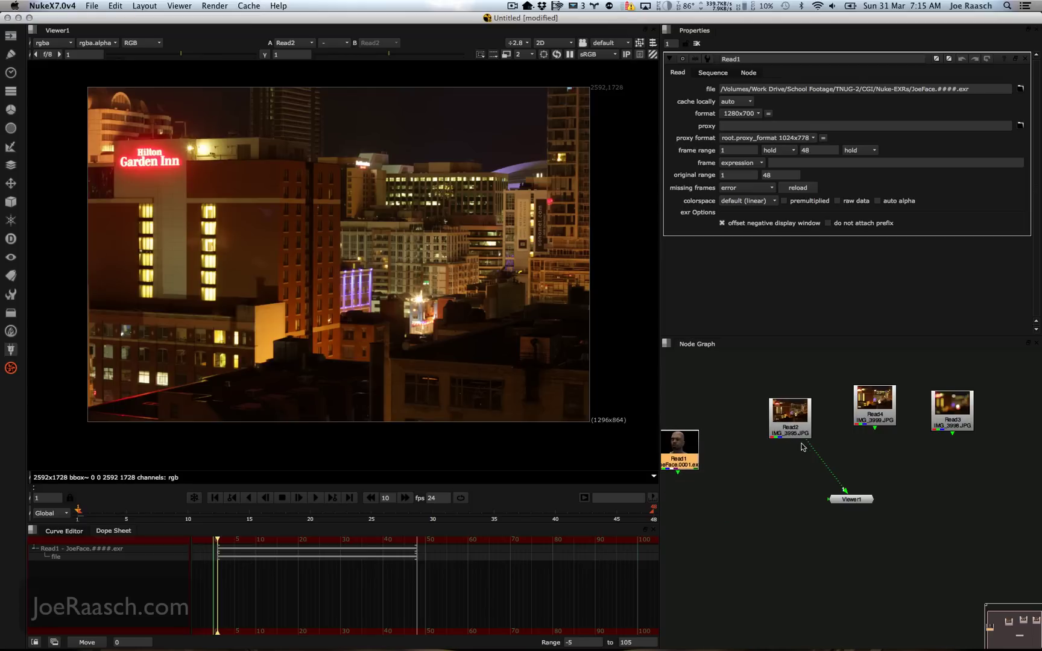
Add a Defocus node after Read2.
click(797, 429)
key(Tab)
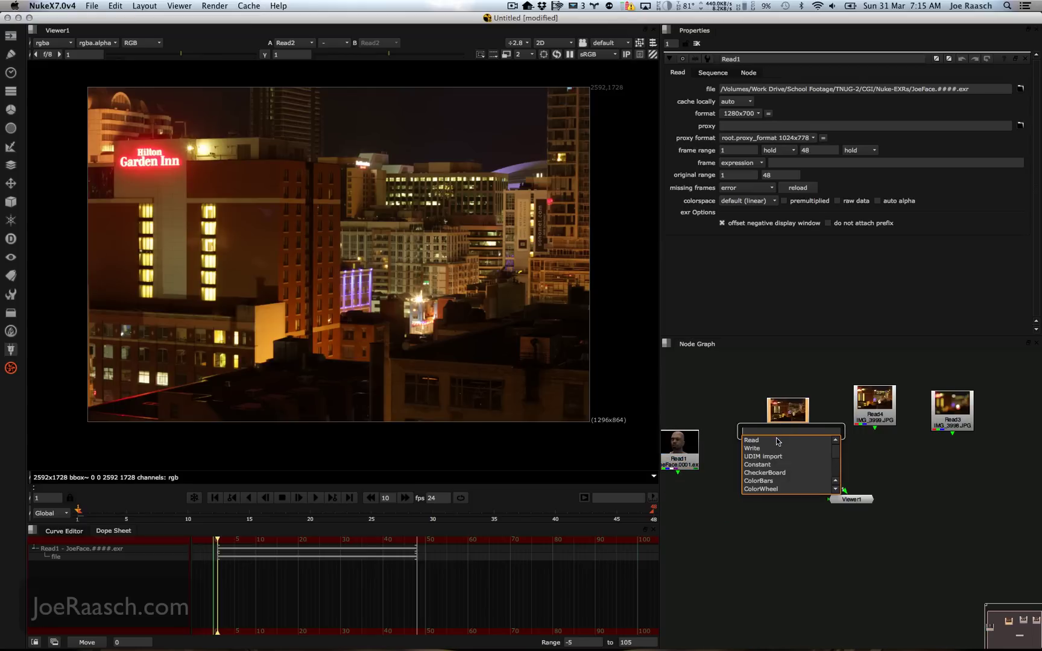
text(defocus)
key(Return)
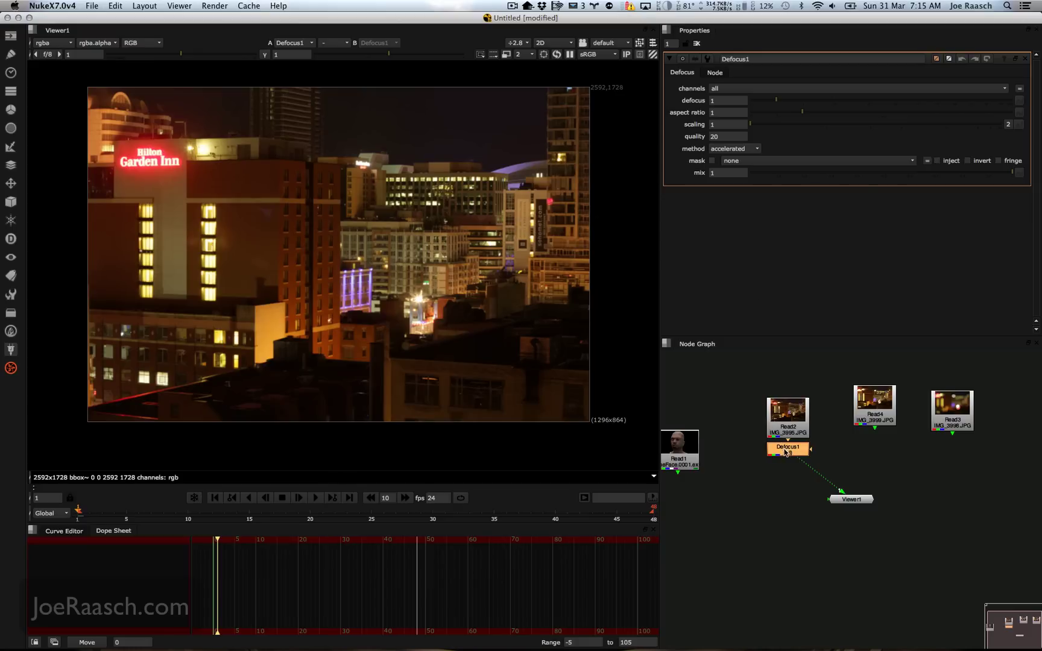
click(823, 407)
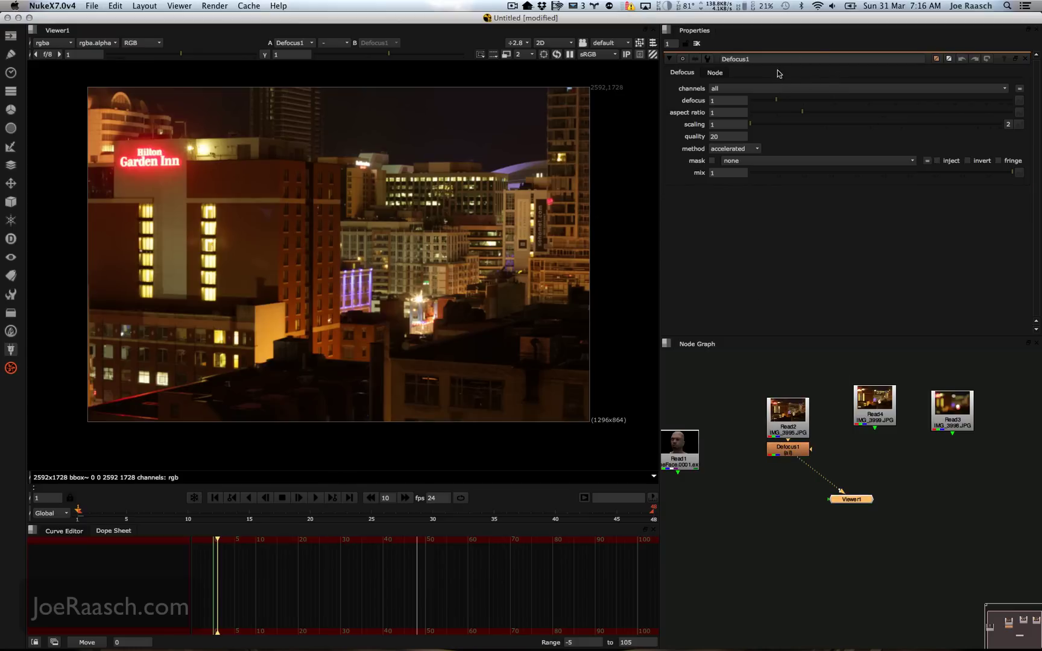
Set the Defocus node's defocus amount to 30 and inspect the blurred highlights.
drag(782, 103, 893, 101)
scroll(514, 196, up, 3)
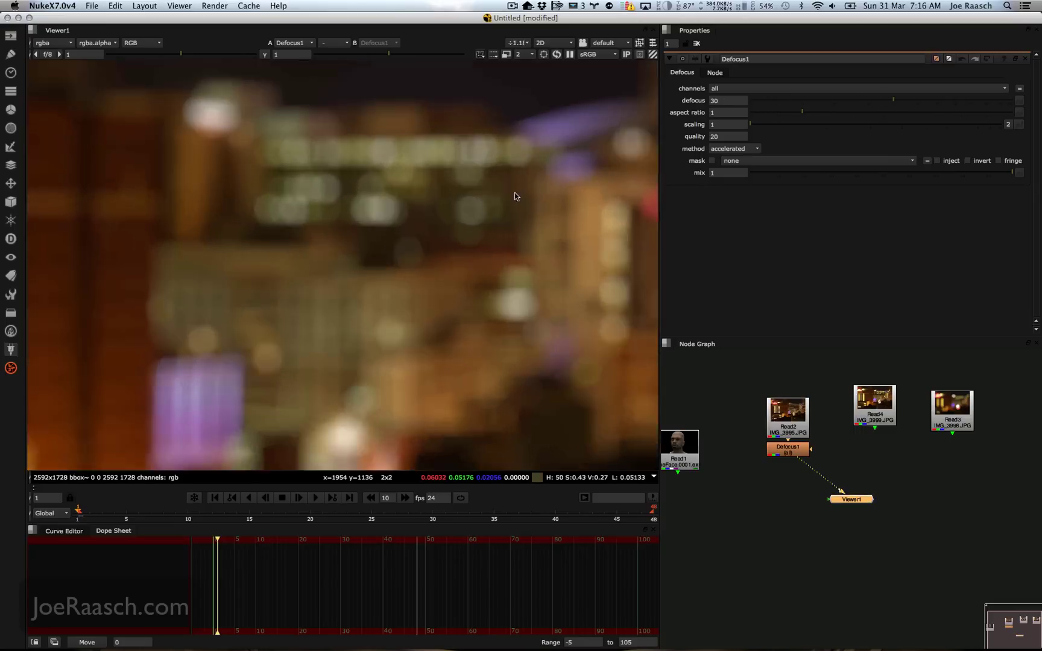
scroll(515, 196, up, 1)
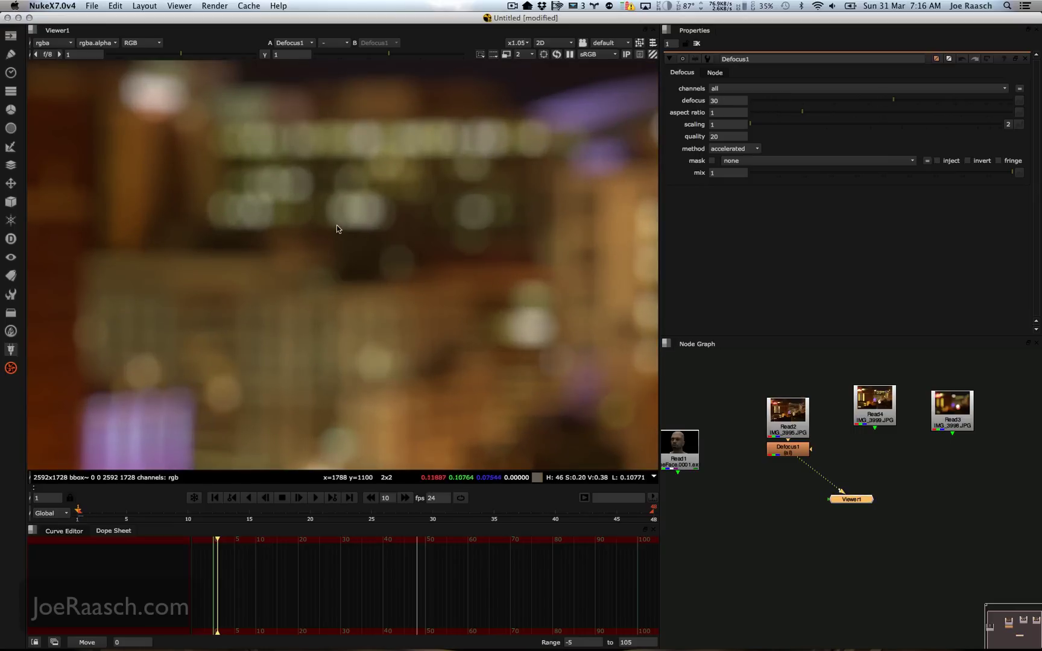
scroll(374, 208, down, 4)
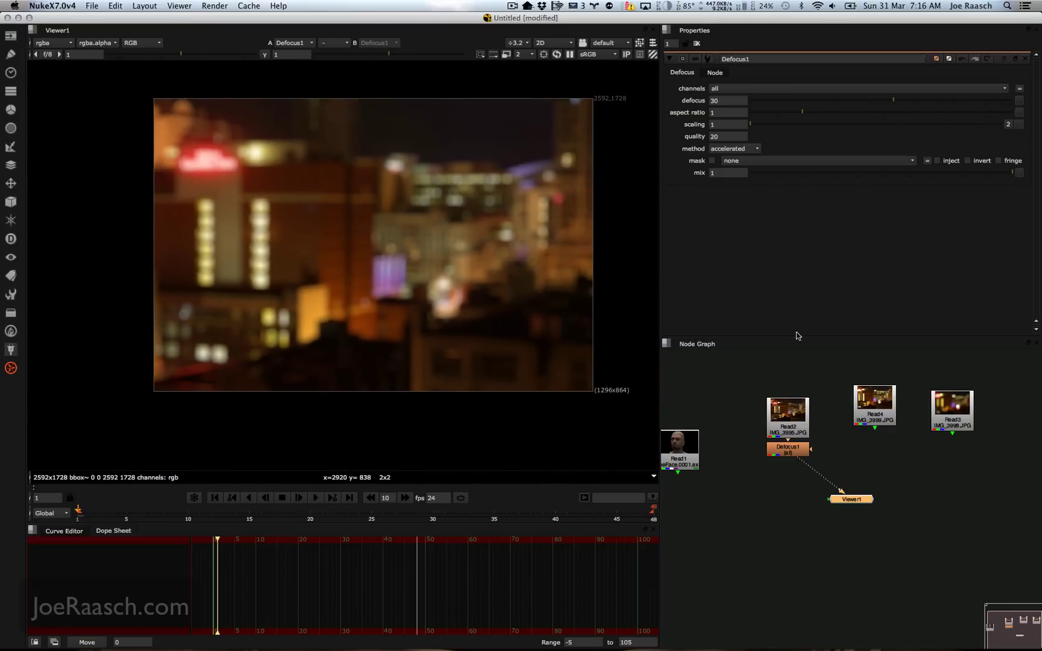
Compare the real out-of-focus photo in Read4 with the Defocus1 result in the viewer.
click(884, 409)
key(1)
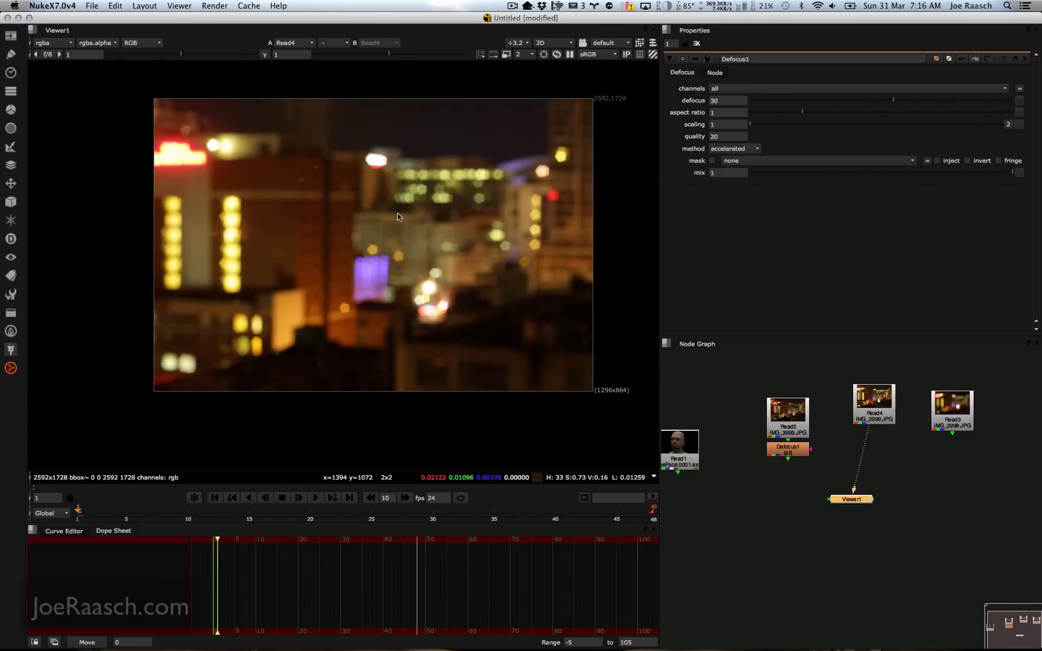
mouse_move(357, 238)
ctrl+shift+mouse_down()
mouse_move(446, 295)
mouse_move(358, 238)
ctrl+shift+mouse_up()
click(776, 451)
key(1)
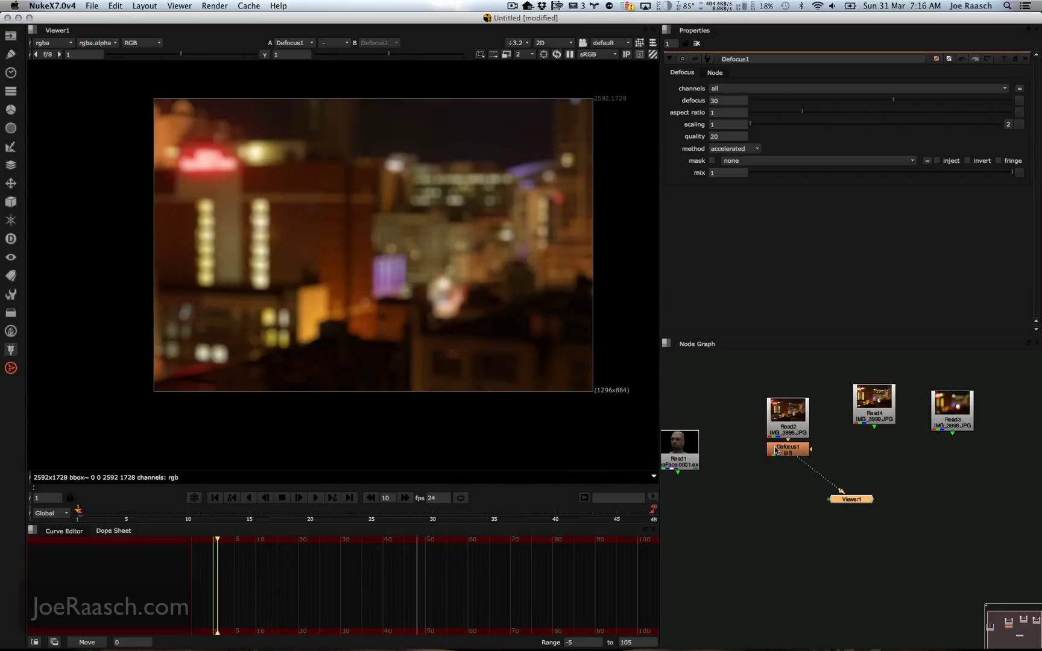
Delete the Read1 JoeFace node from the graph.
middle_drag(732, 407, 774, 438)
click(749, 442)
key(Delete)
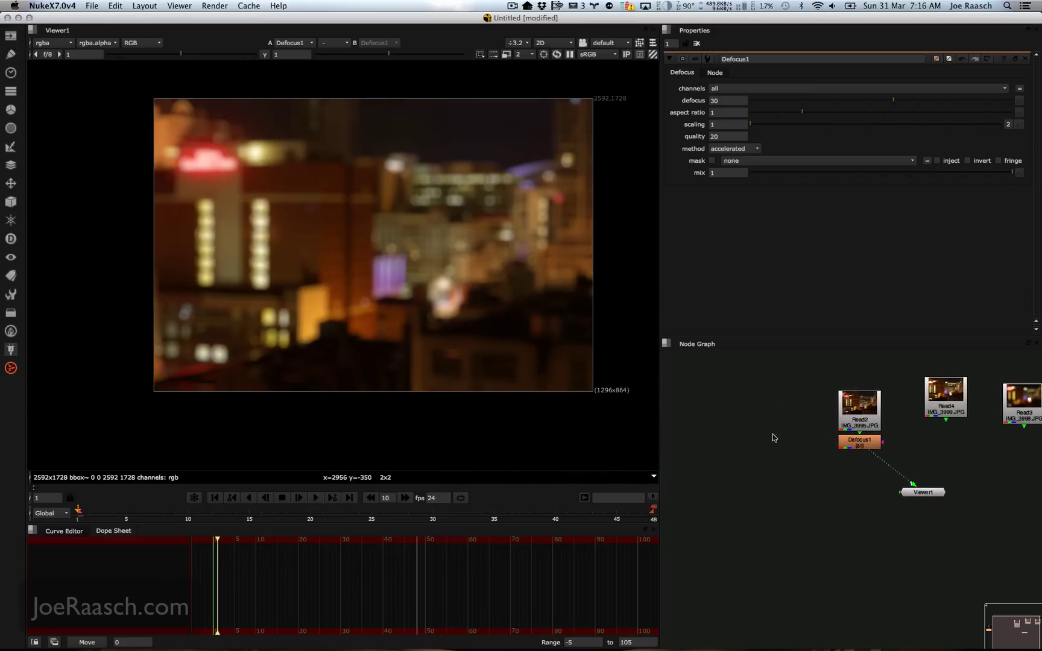
Add a Convolve node, connect its image input to Read2, and position it beside Read2.
key(Tab)
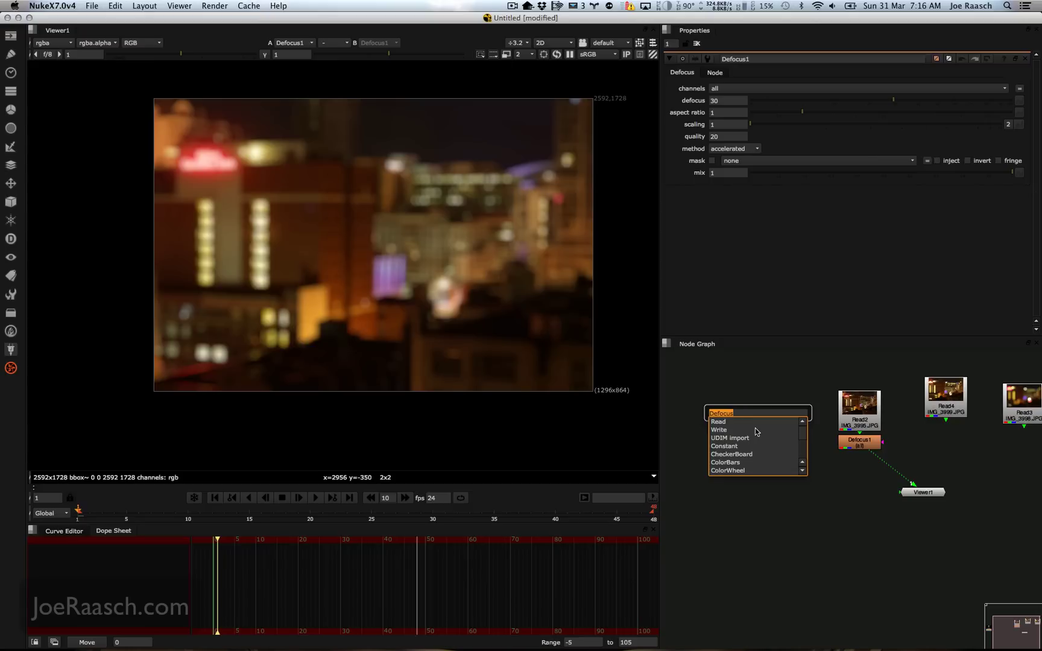
text(convolve)
key(Return)
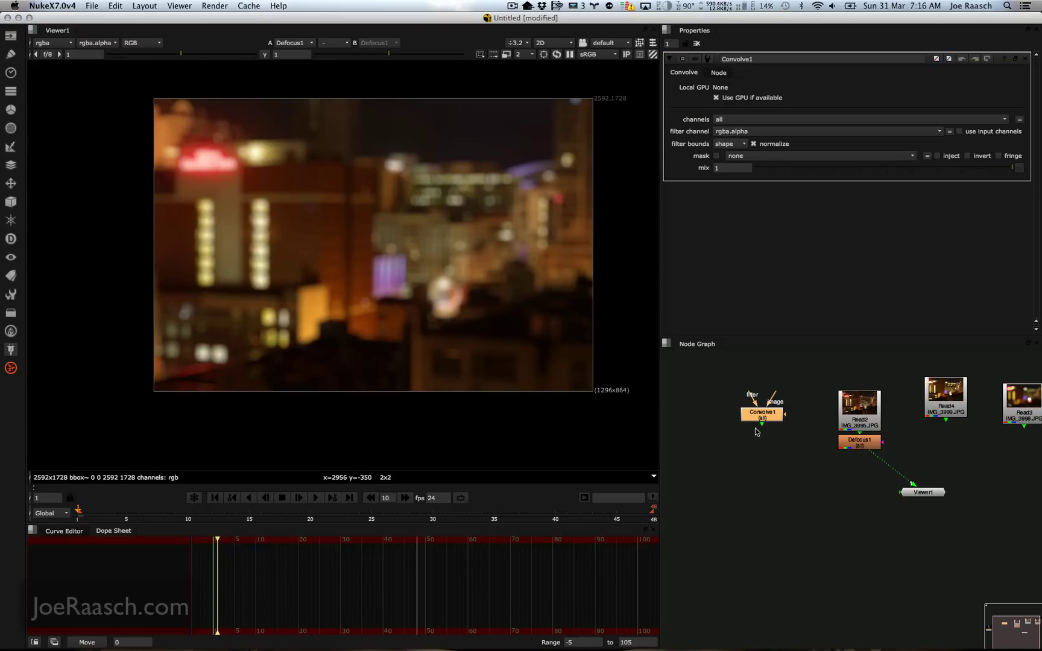
drag(776, 393, 851, 415)
drag(777, 425, 774, 389)
Add a Constant node above the Convolve node.
click(744, 373)
key(Tab)
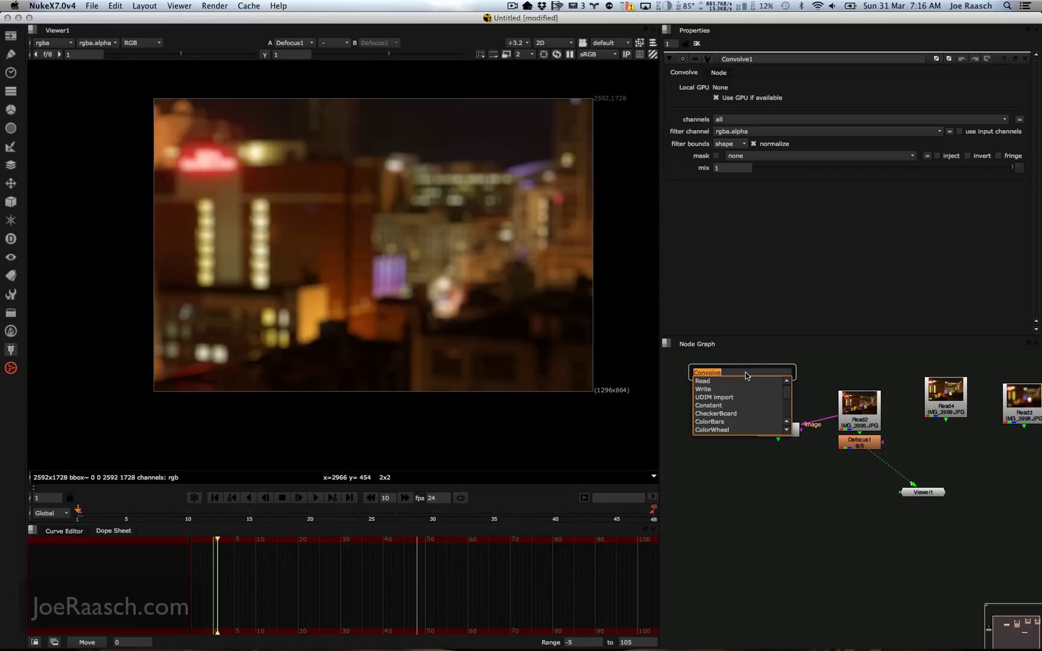
text(const)
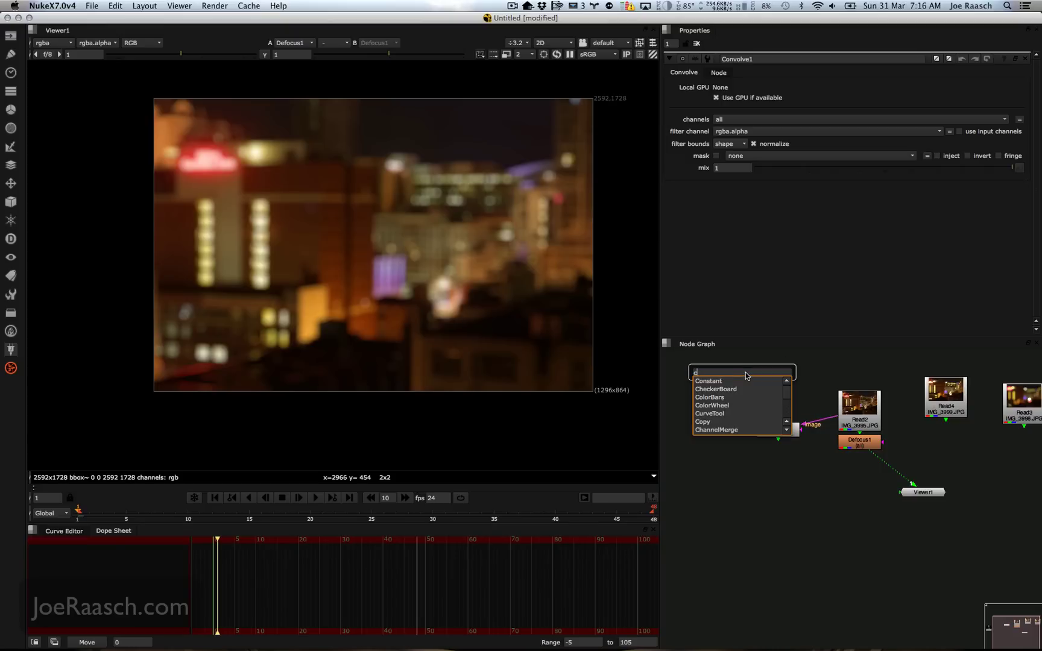
key(Return)
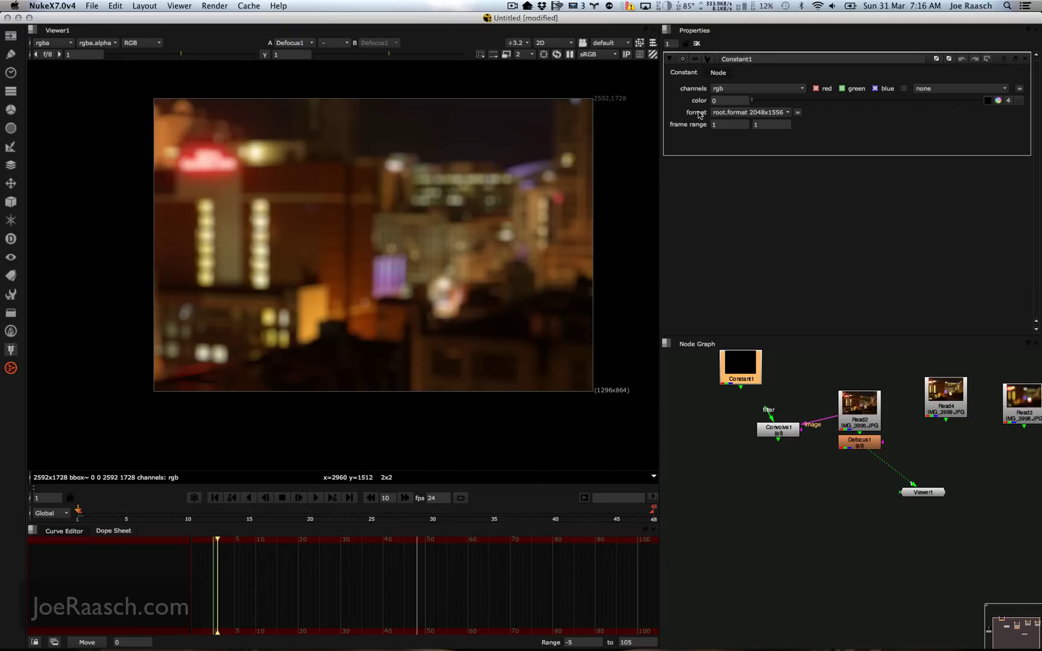
Create a new format named 255 with a 255 by 255 file size for the Constant node.
click(770, 114)
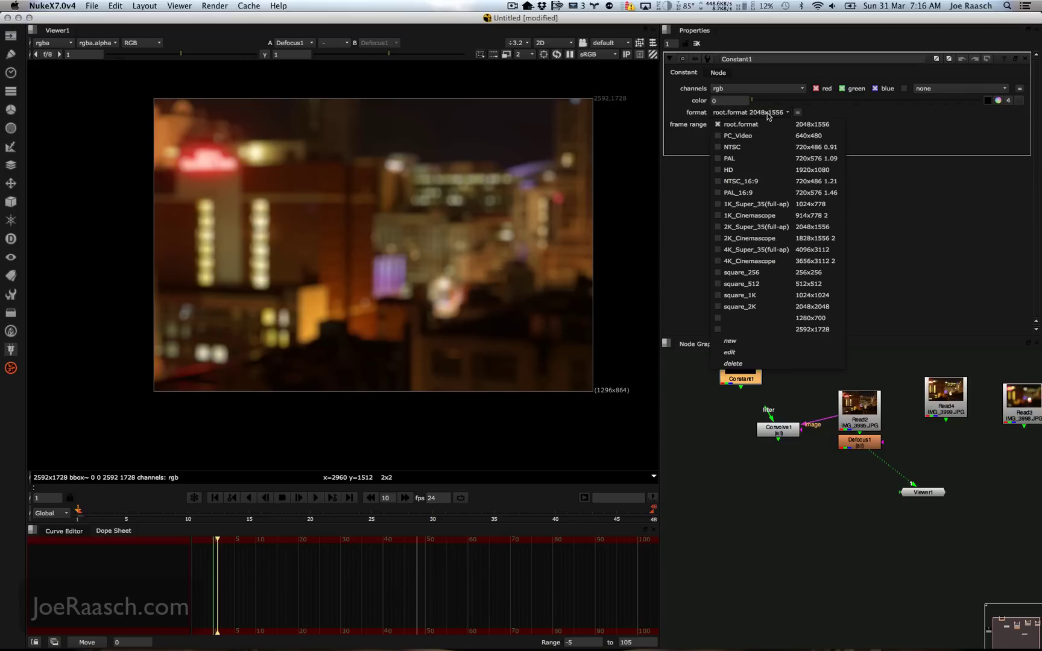
click(737, 342)
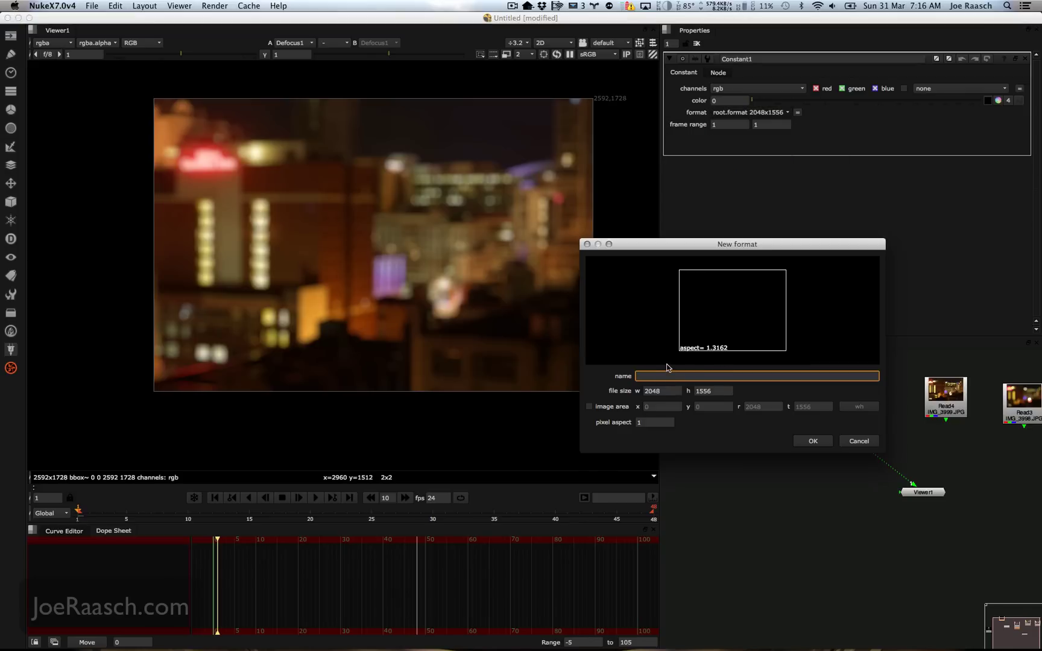
text(255)
key(Tab)
text(255)
key(Tab)
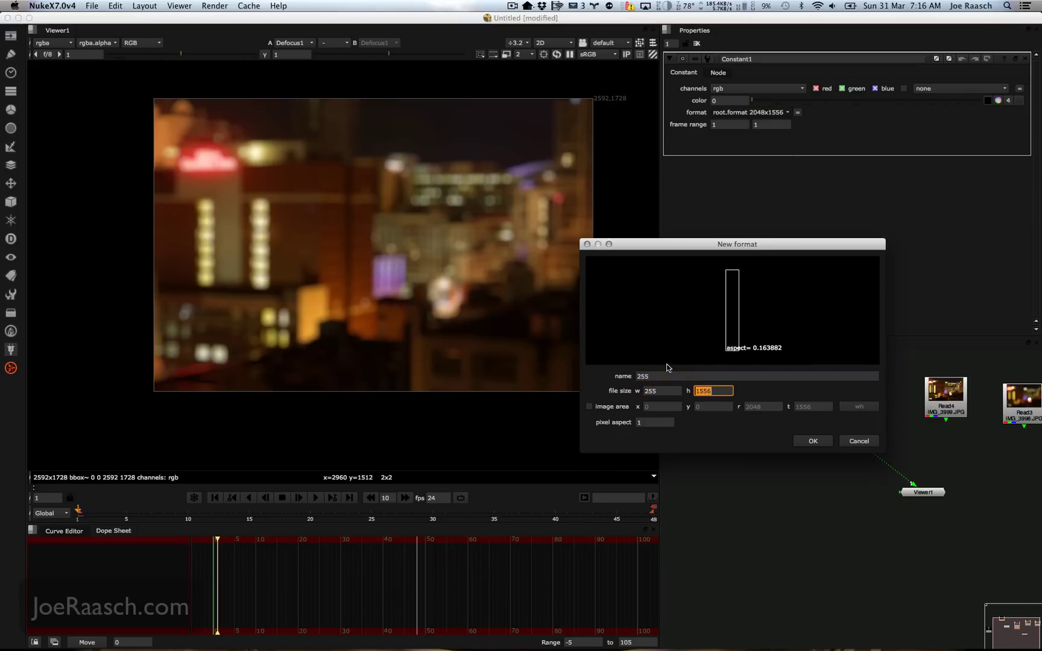
text(255)
click(813, 441)
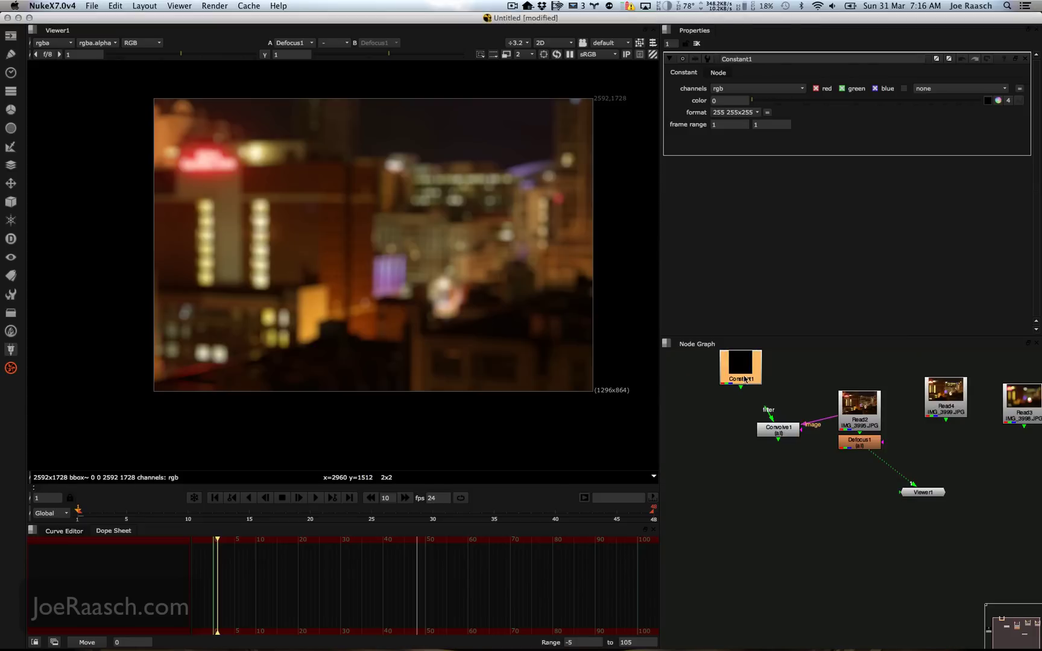
Add a Flare node after Constant1.
key(Tab)
text(flare)
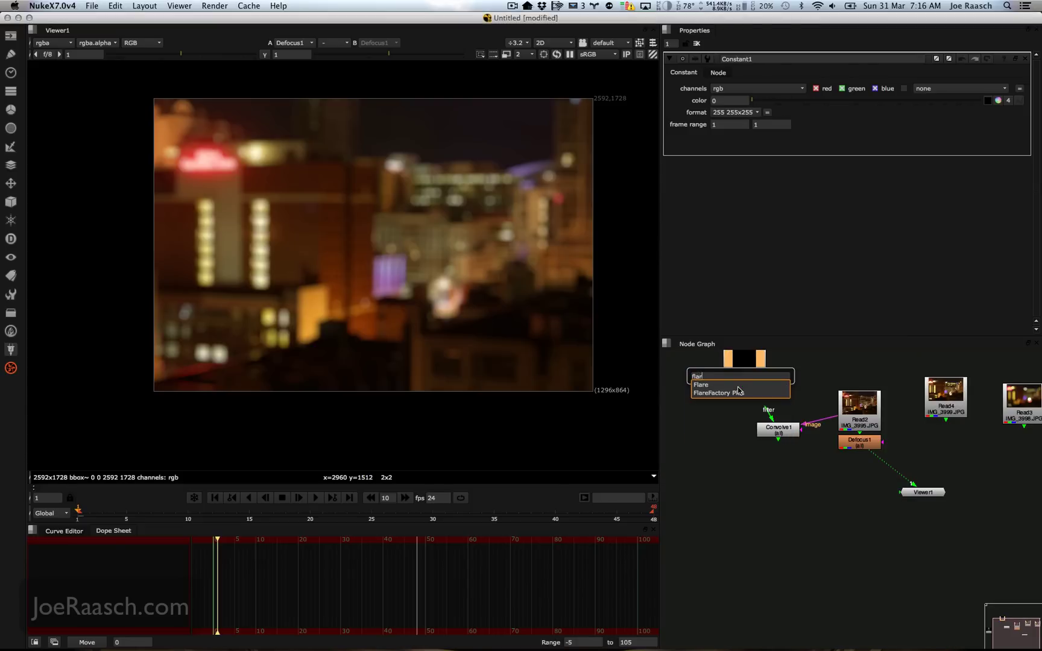
key(Return)
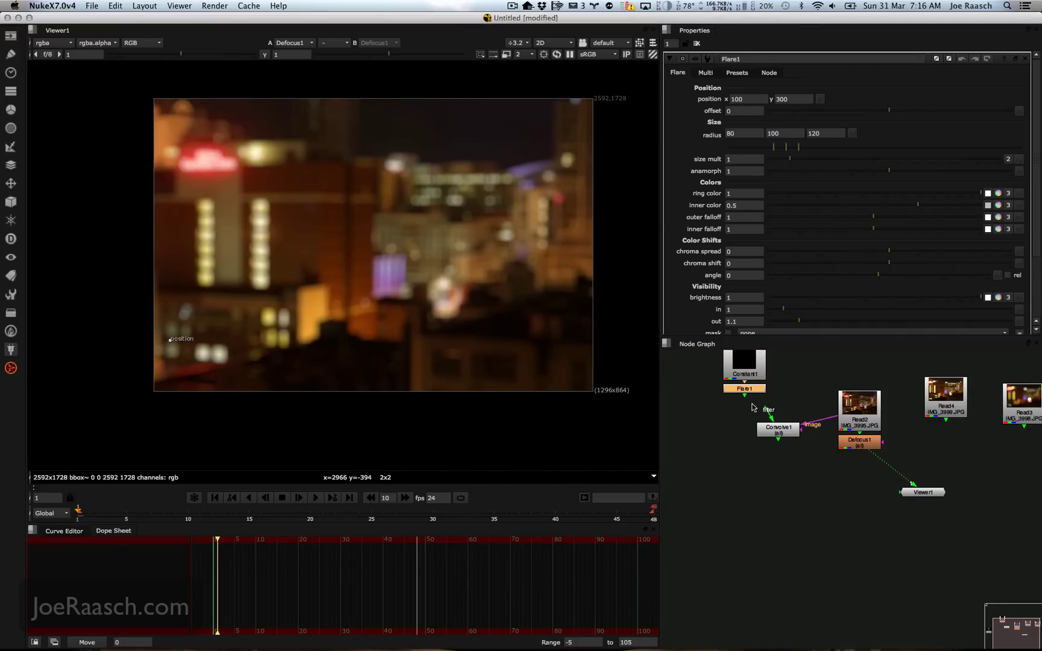
Display the Flare node in the viewer and centre the flare in the frame at about x 127.5, y 130.
key(1)
scroll(432, 199, down, 5)
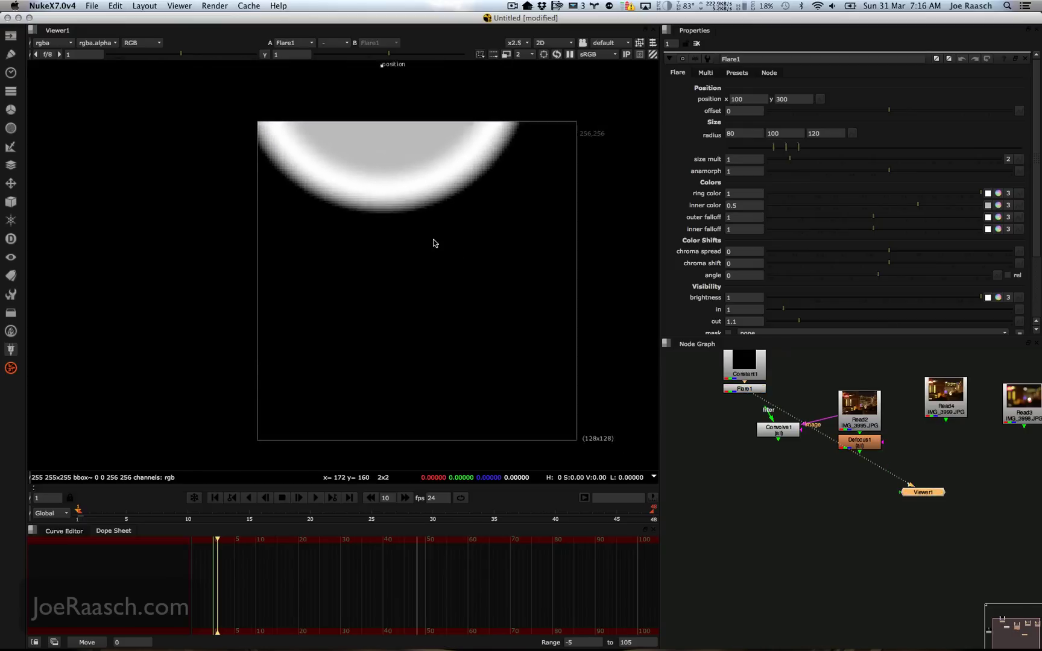
drag(411, 122, 433, 267)
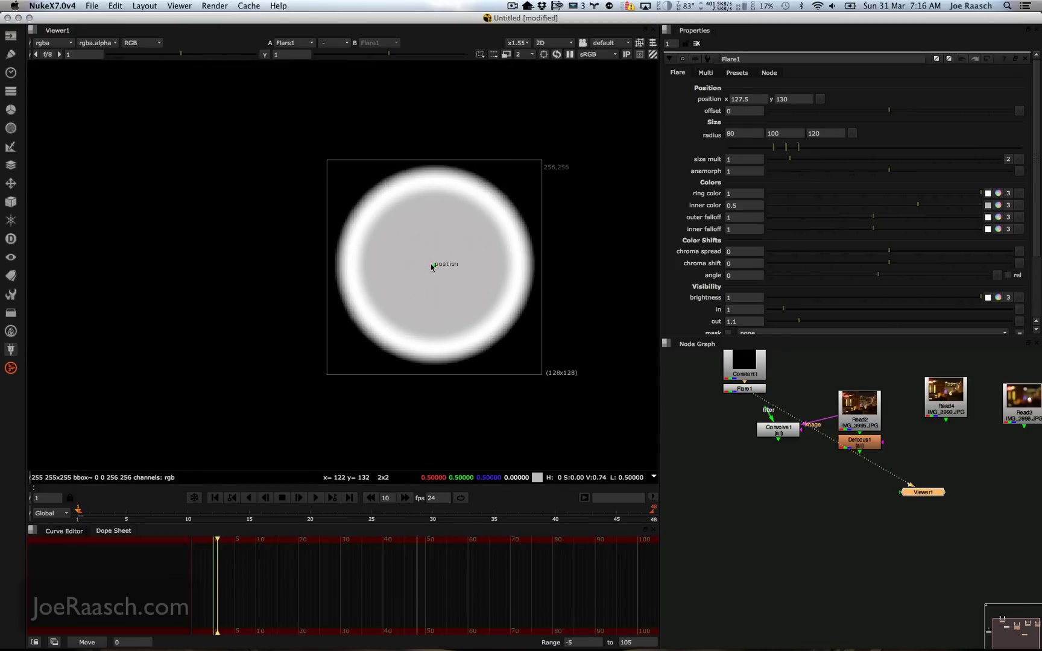
Set Flare1's inner color to 1 and its edge flattening to 1.
click(748, 390)
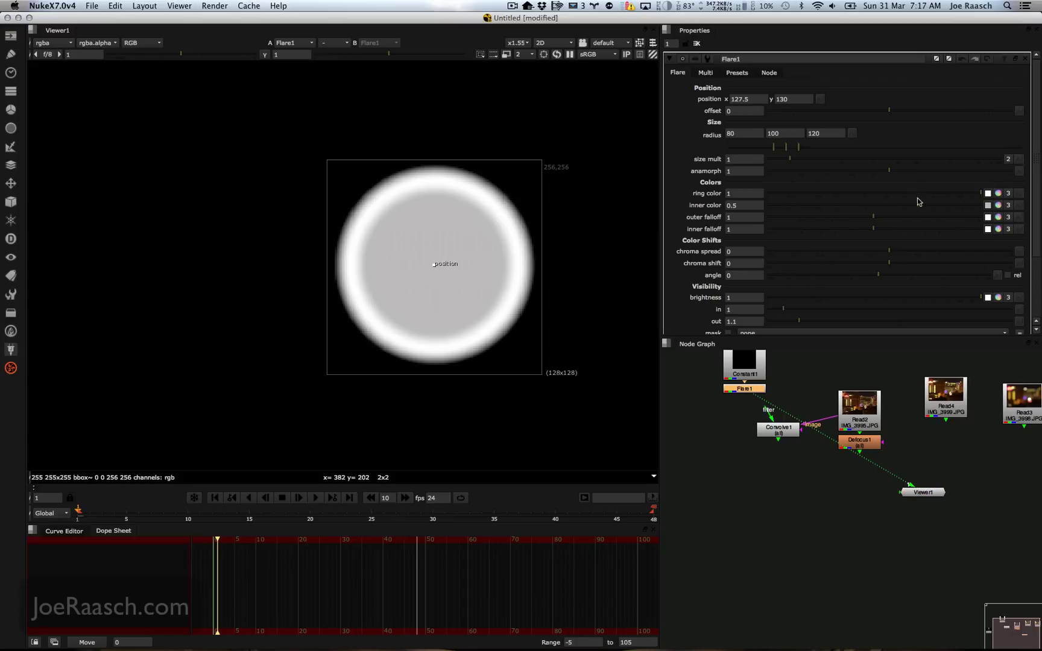
drag(916, 207, 1039, 203)
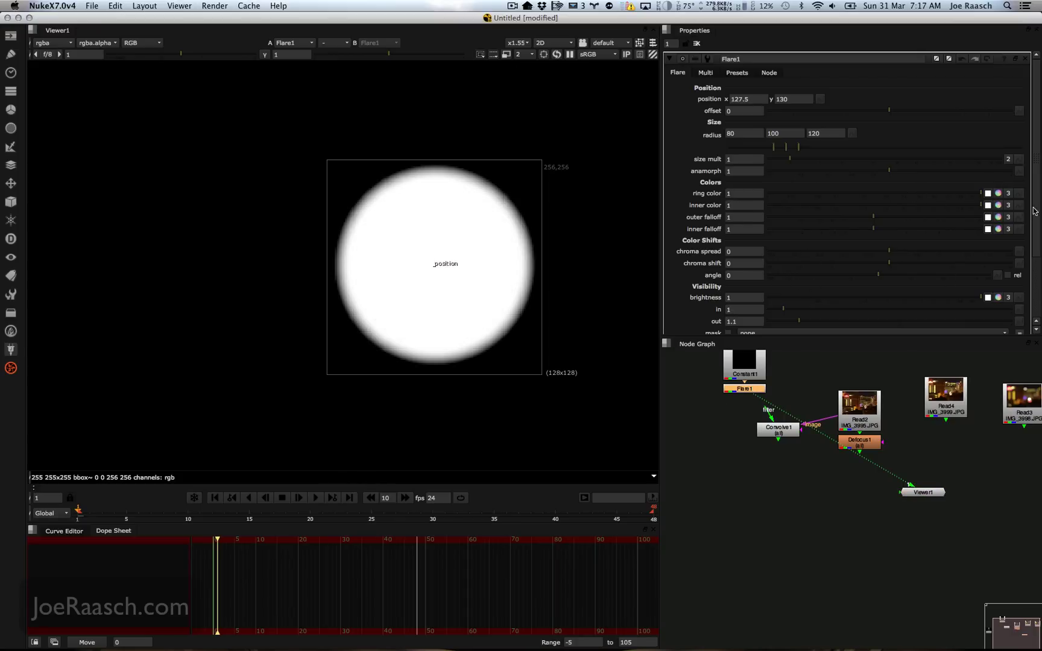
scroll(898, 291, down, 3)
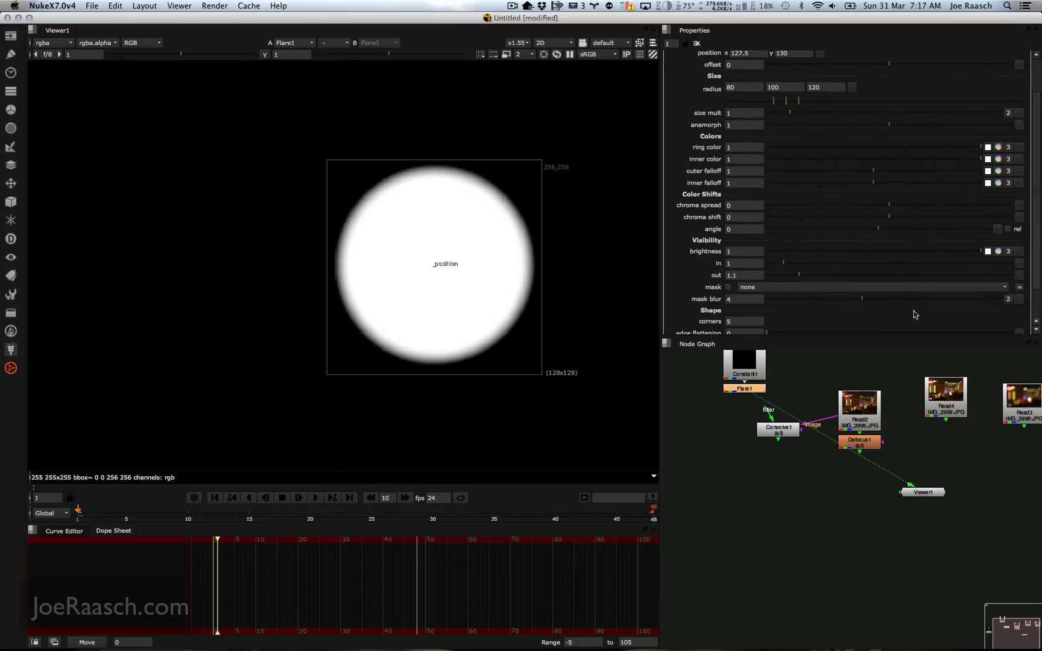
scroll(1037, 279, down, 3)
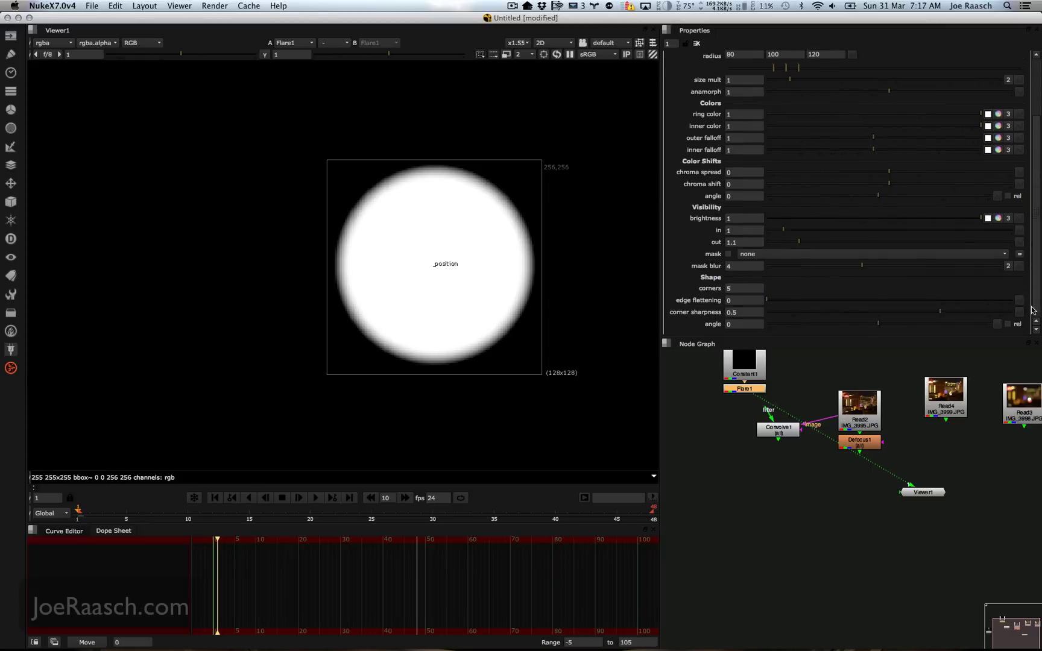
click(748, 295)
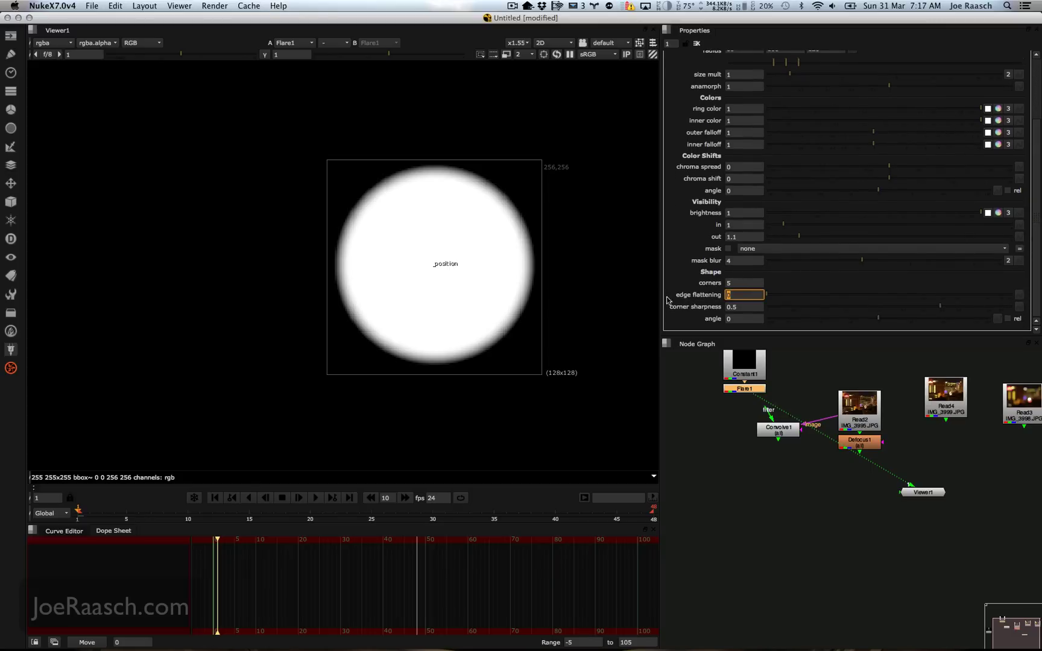
text(1)
key(Return)
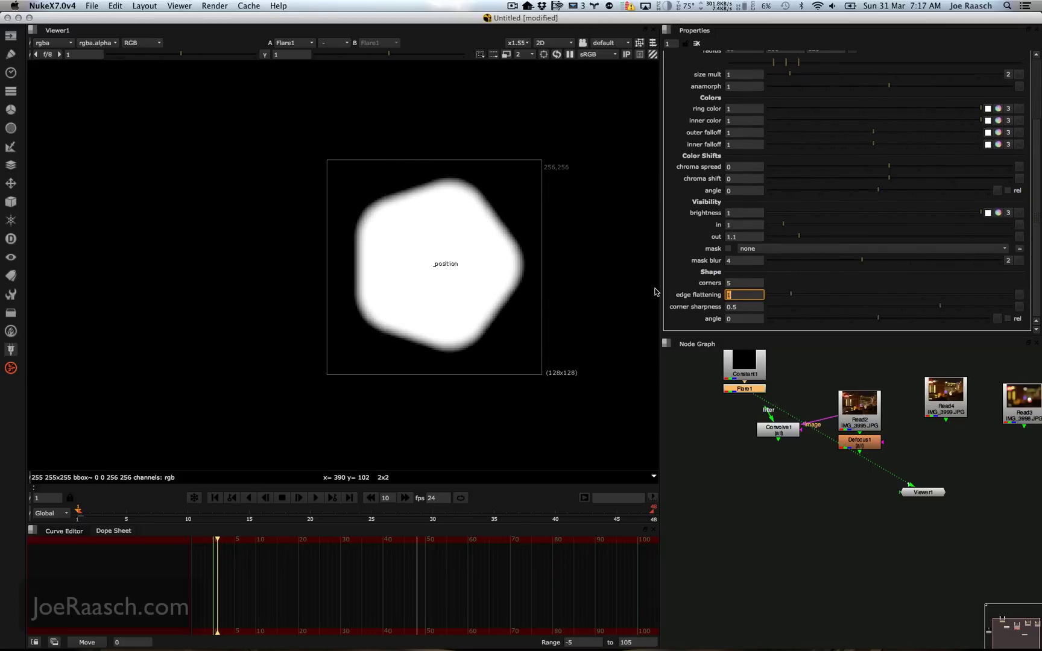
Set the flare's corner sharpness to 0.99 and reduce its edge flattening to 0.8.
key(Tab)
text(.99)
key(Return)
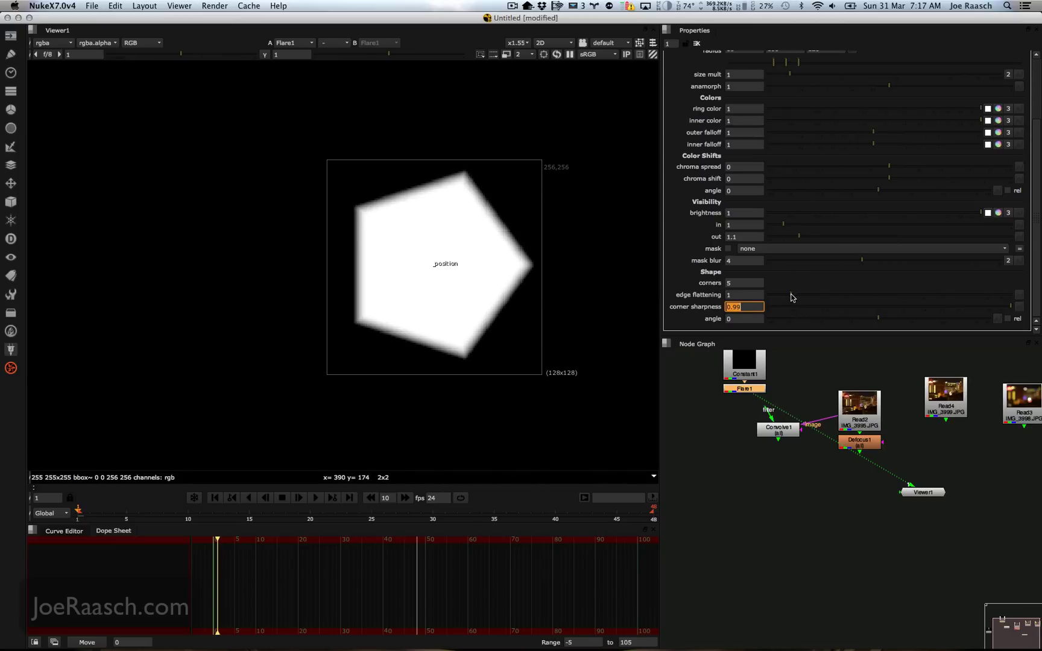
drag(792, 297, 778, 304)
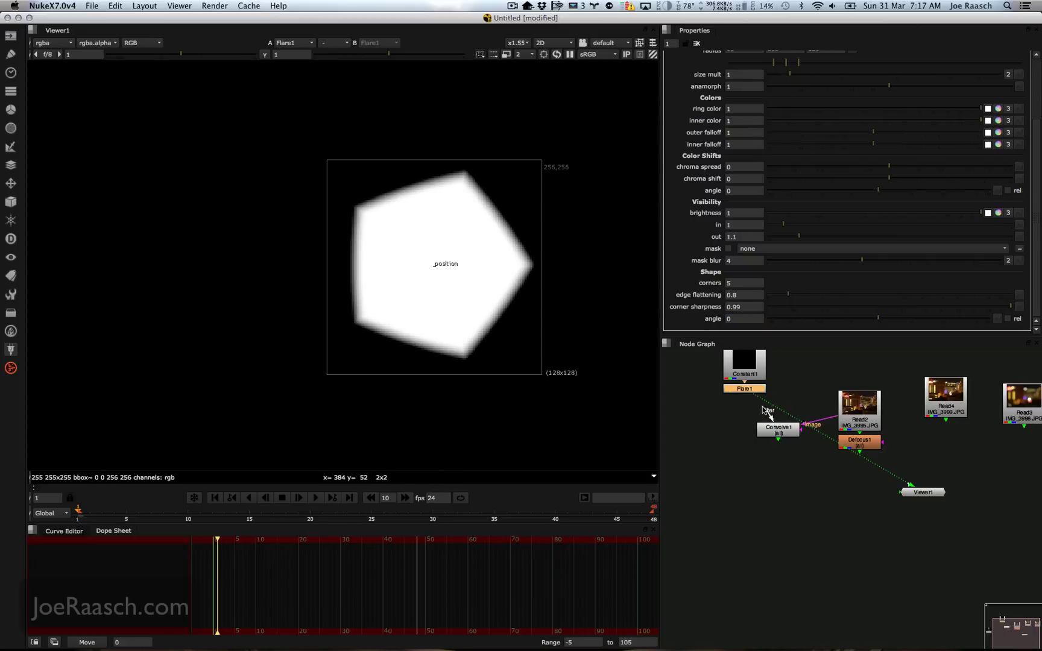
Display Convolve1 in the viewer and set its filter channel to rgba.red.
drag(765, 412, 747, 390)
click(774, 435)
key(1)
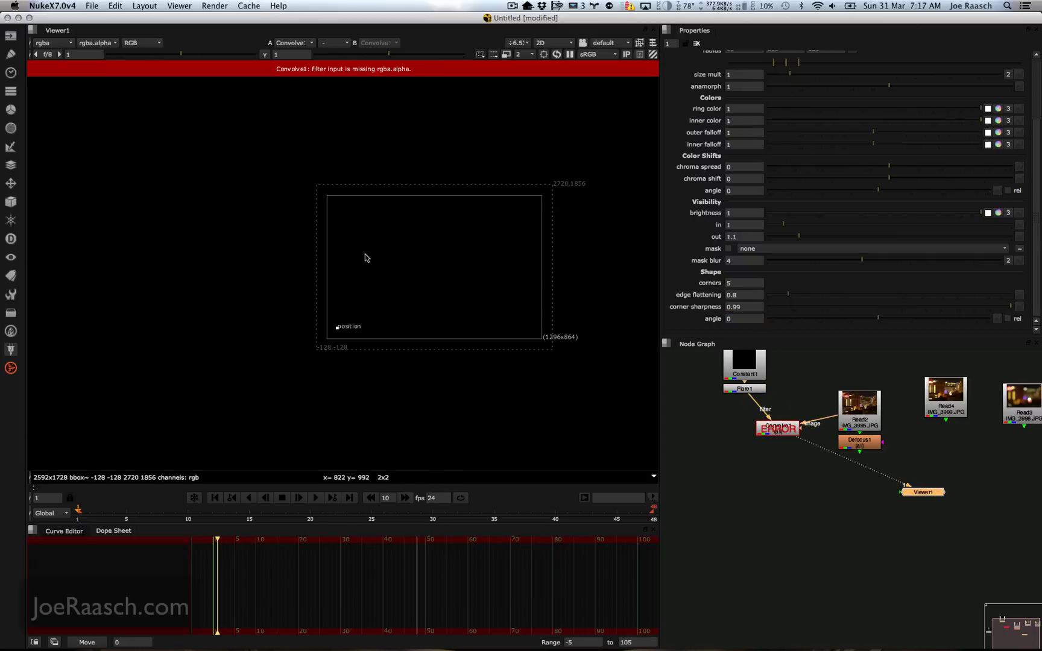
double_click(776, 428)
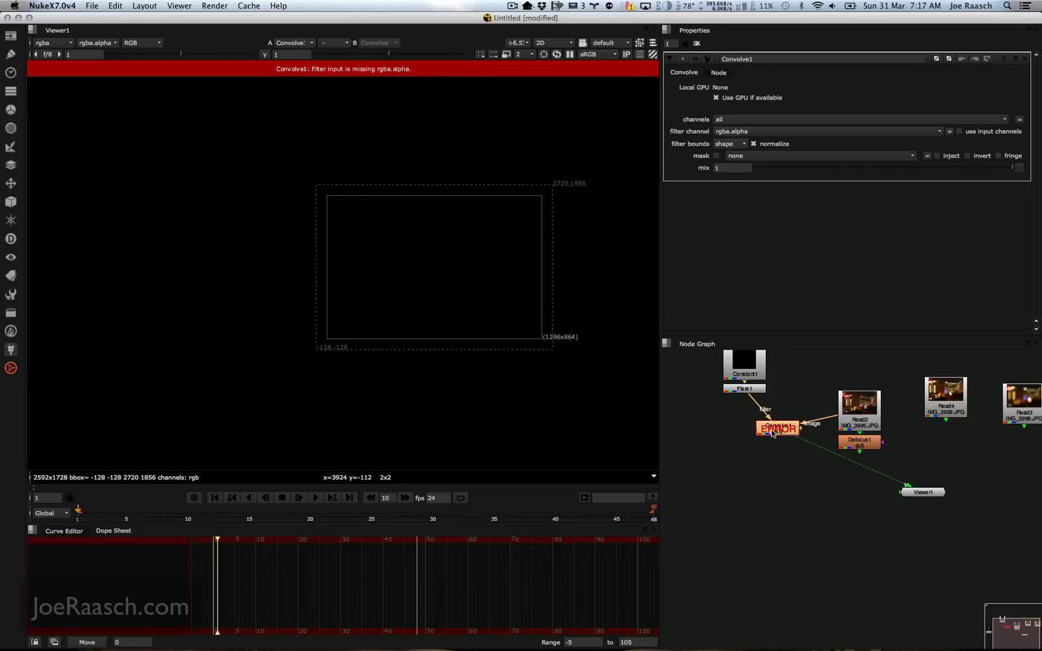
click(760, 133)
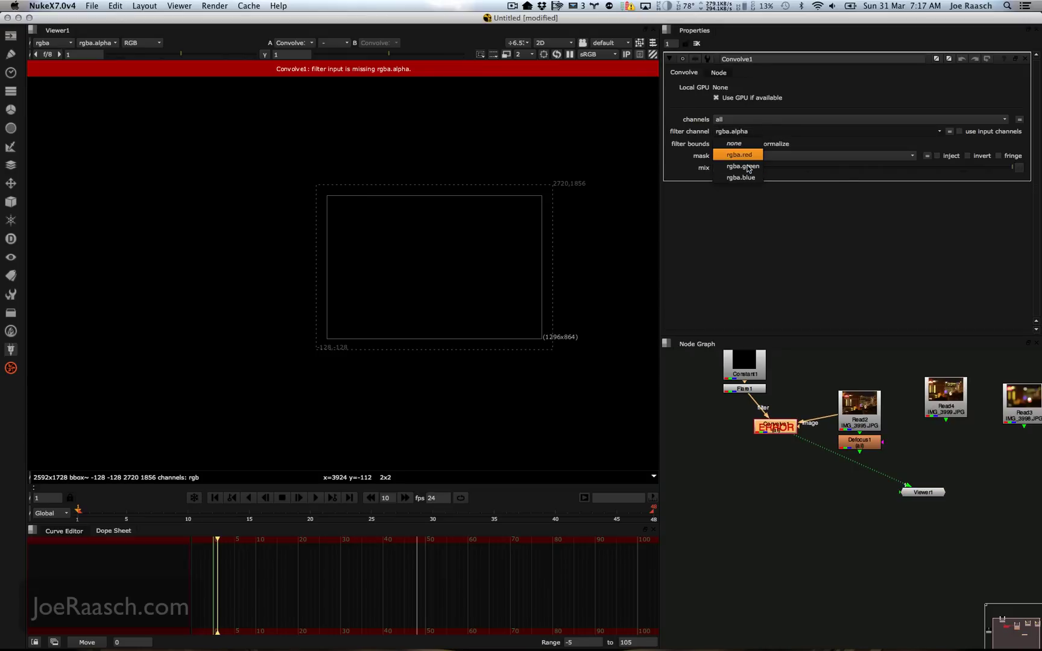
click(749, 159)
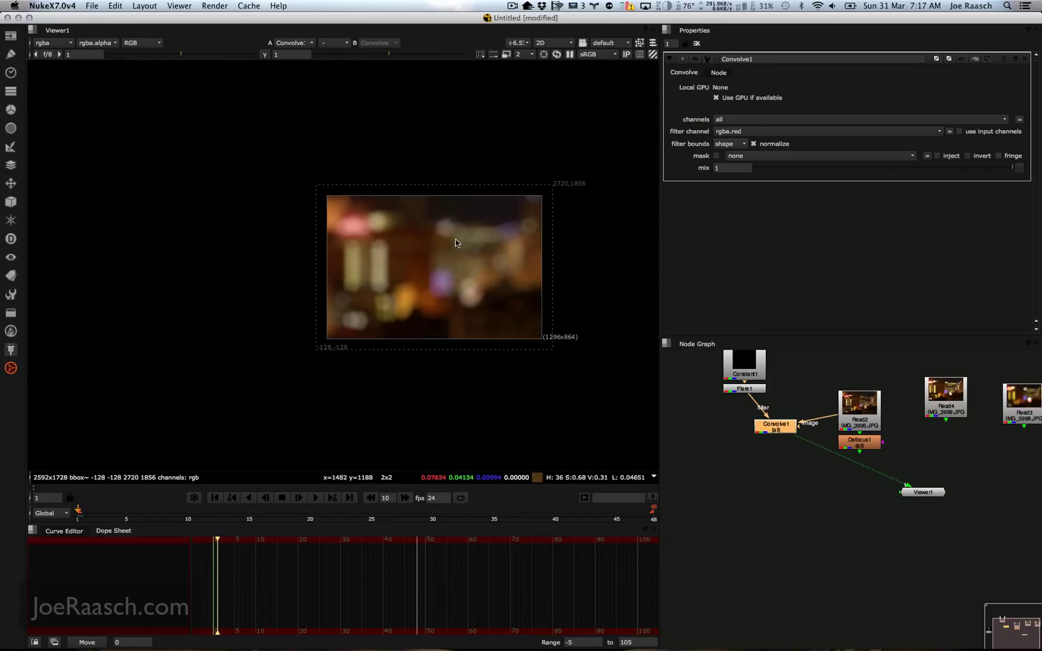
scroll(455, 239, up, 1)
middle_drag(455, 239, 436, 185)
scroll(388, 252, up, 3)
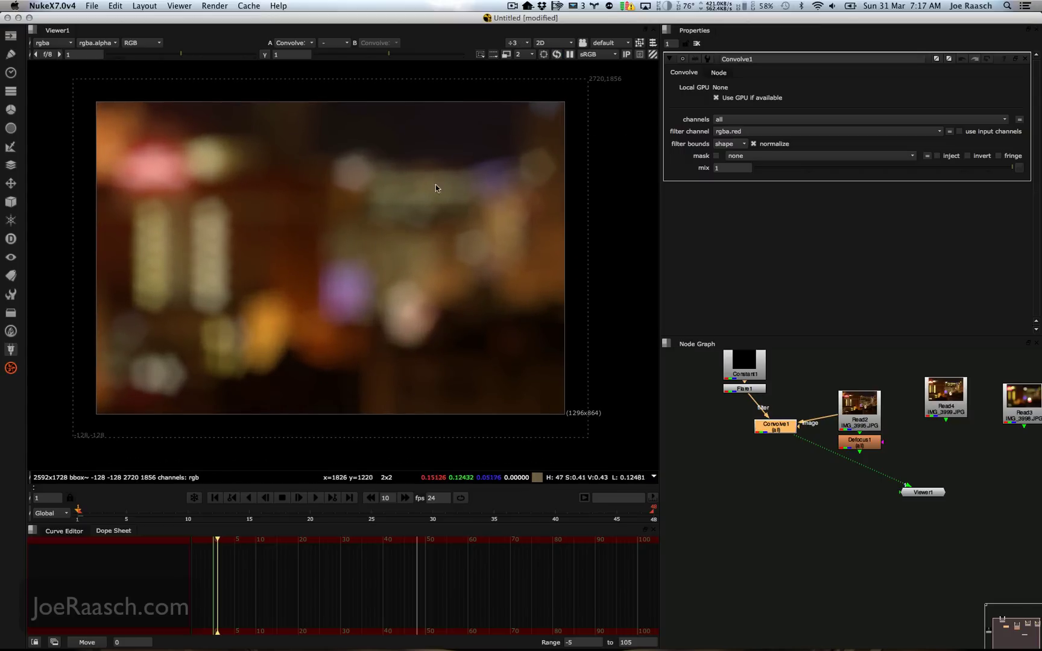
Add a Reformat node between Flare1 and the Convolve1 filter input.
mouse_move(740, 371)
mouse_down()
mouse_move(743, 360)
mouse_move(733, 362)
mouse_up()
click(747, 389)
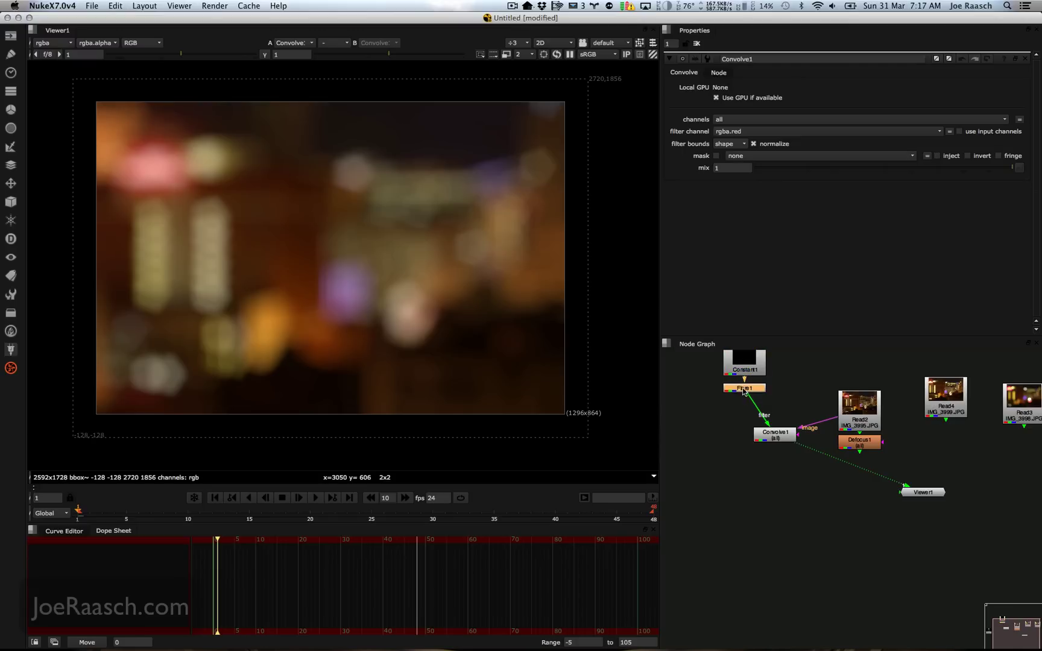
key(Tab)
text(ref)
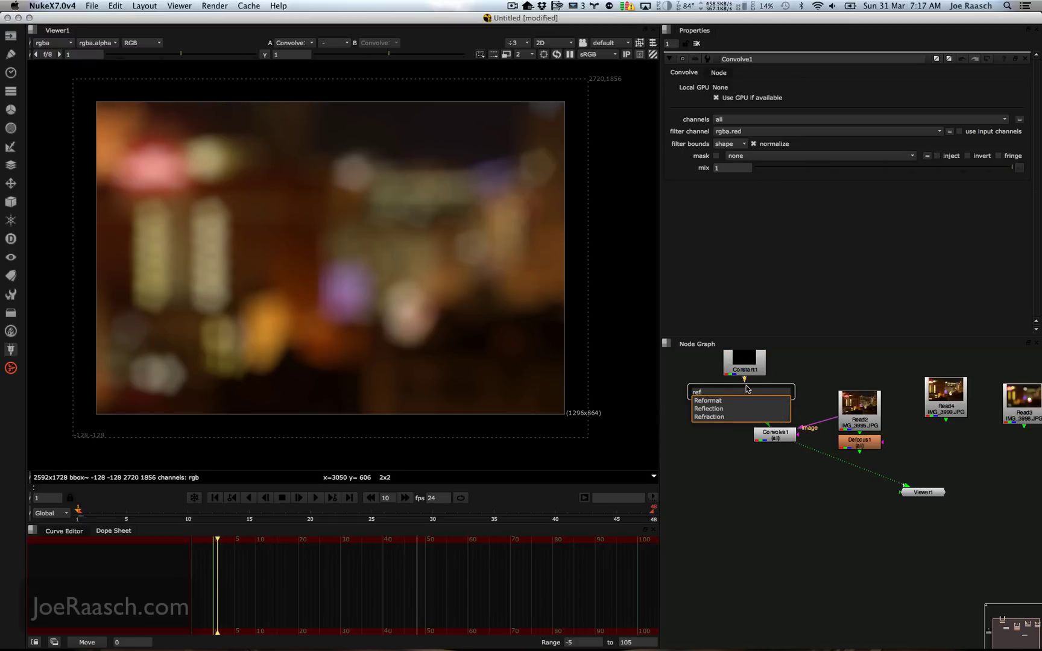
key(Down)
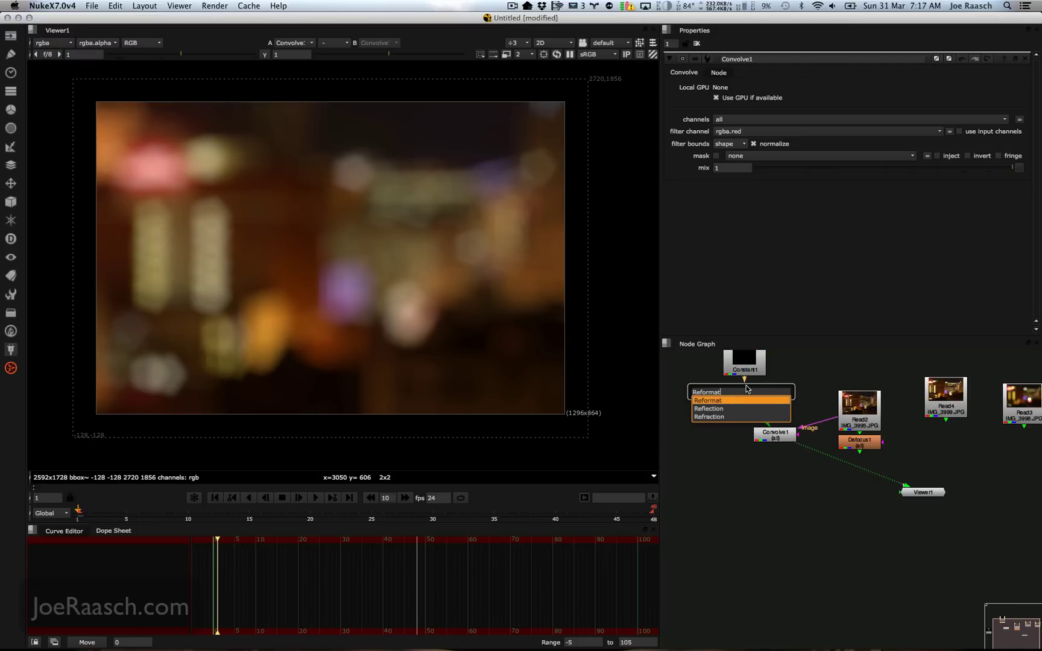
key(Return)
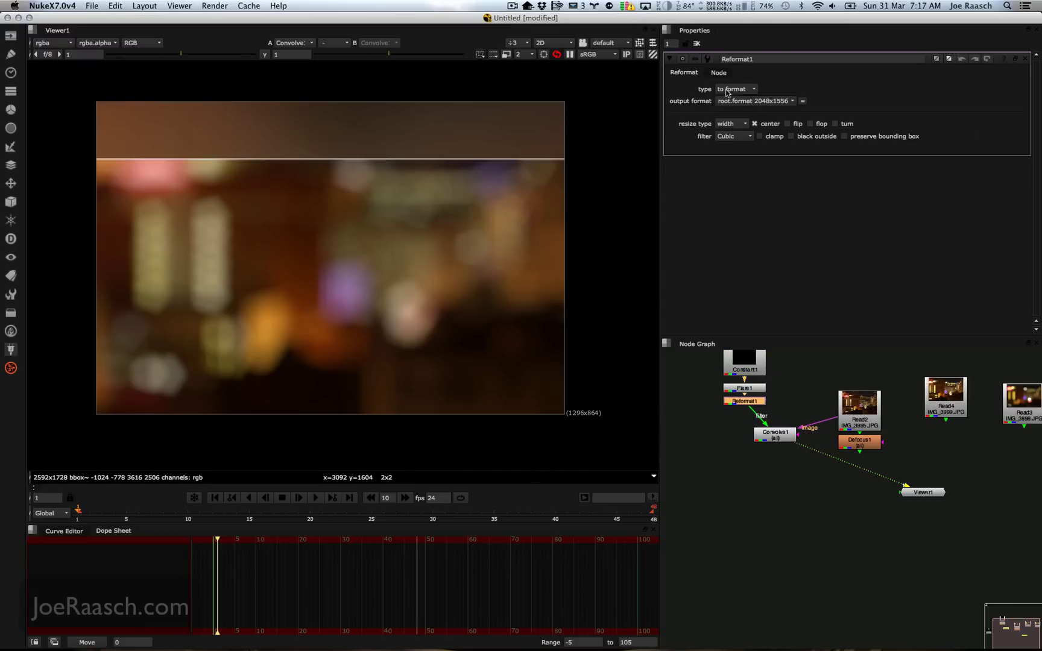
Set the Reformat node's type to scale and reduce the scale to about 0.37.
click(728, 93)
click(732, 113)
click(873, 104)
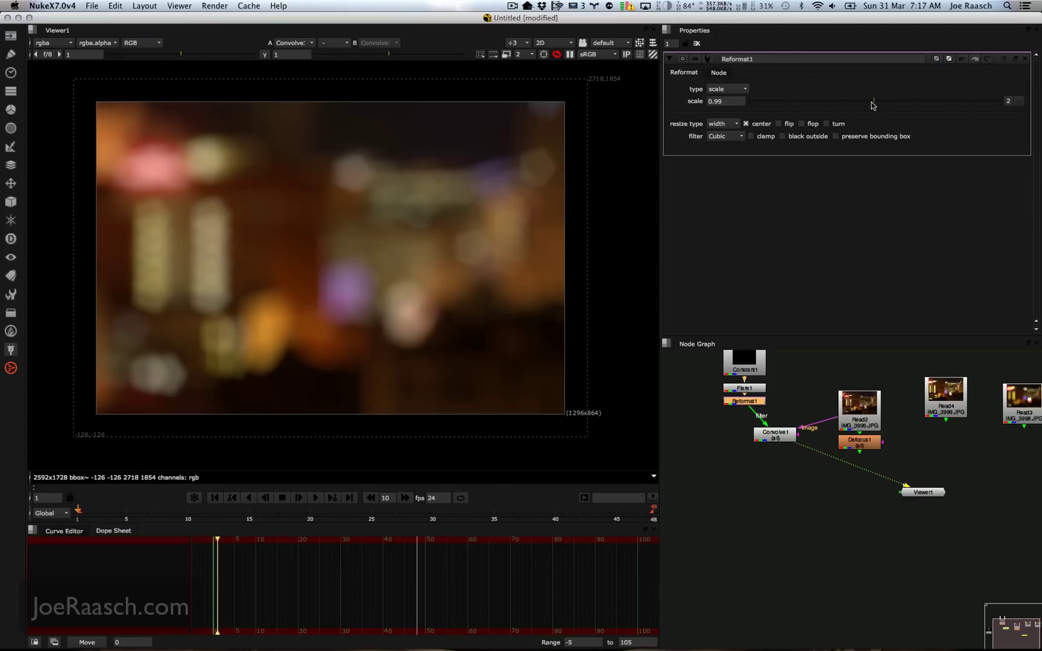
drag(871, 103, 855, 104)
drag(848, 107, 819, 108)
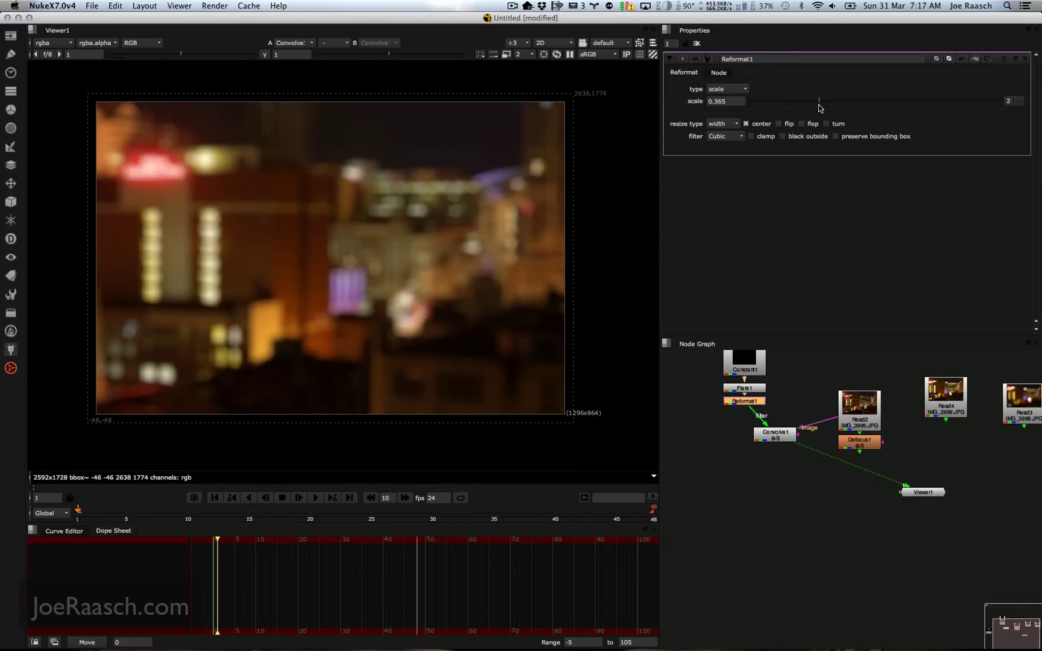
Move the Defocus1, Convolve1 and Read2 nodes apart to make room below Read2 in the node graph.
scroll(437, 214, up, 5)
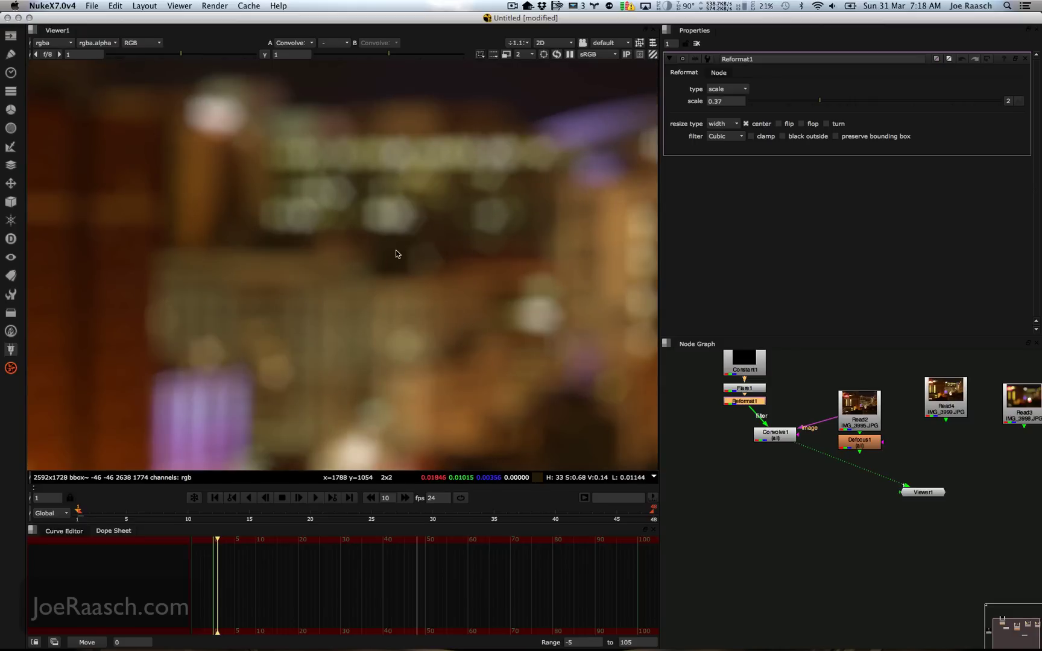
scroll(461, 203, down, 3)
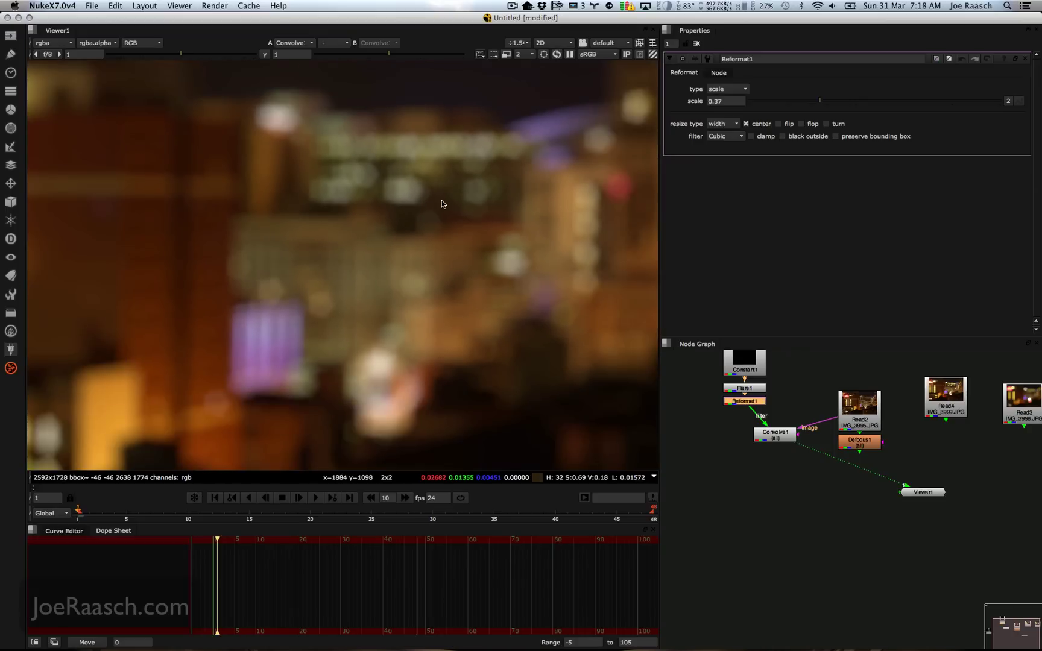
scroll(441, 204, down, 2)
drag(873, 449, 877, 496)
drag(776, 442, 771, 456)
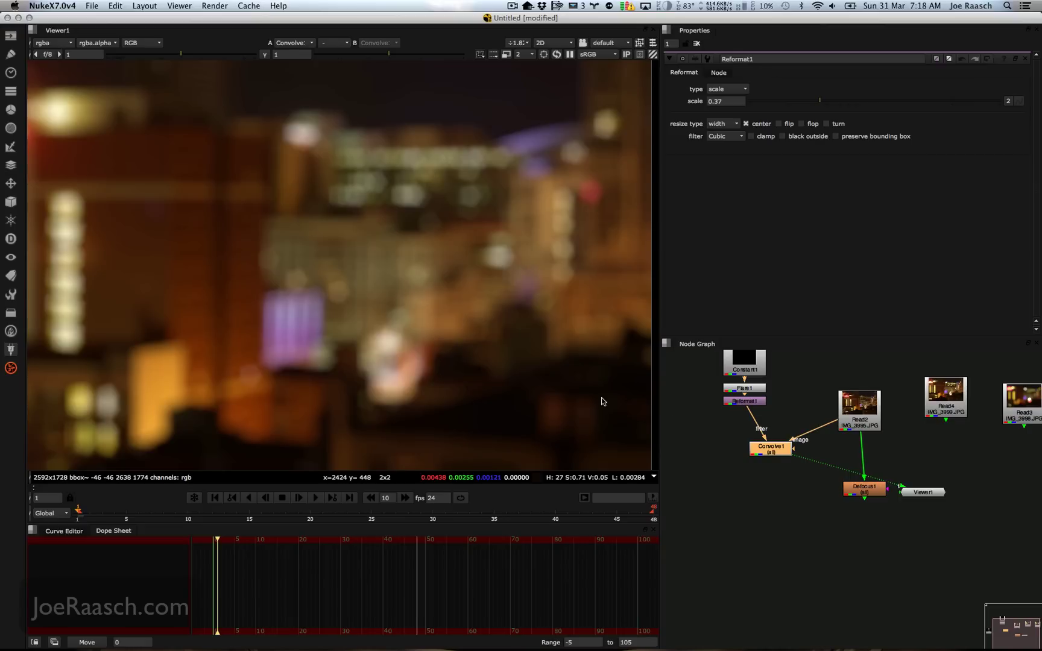
drag(857, 418, 862, 401)
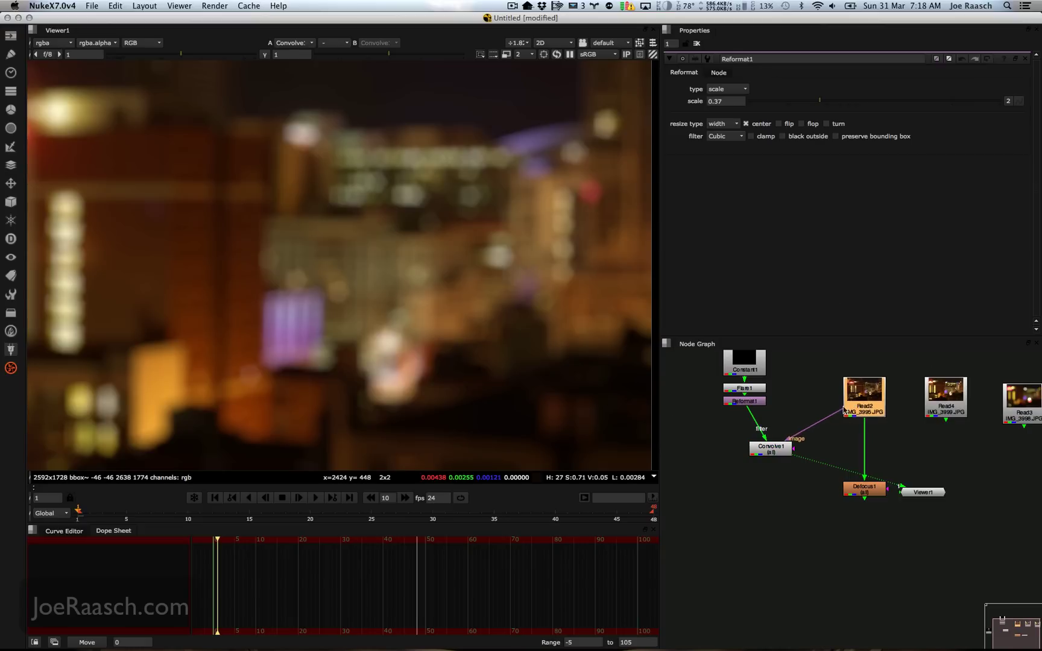
Add a Keyer node directly after Read2.
key(Tab)
text(Keyer)
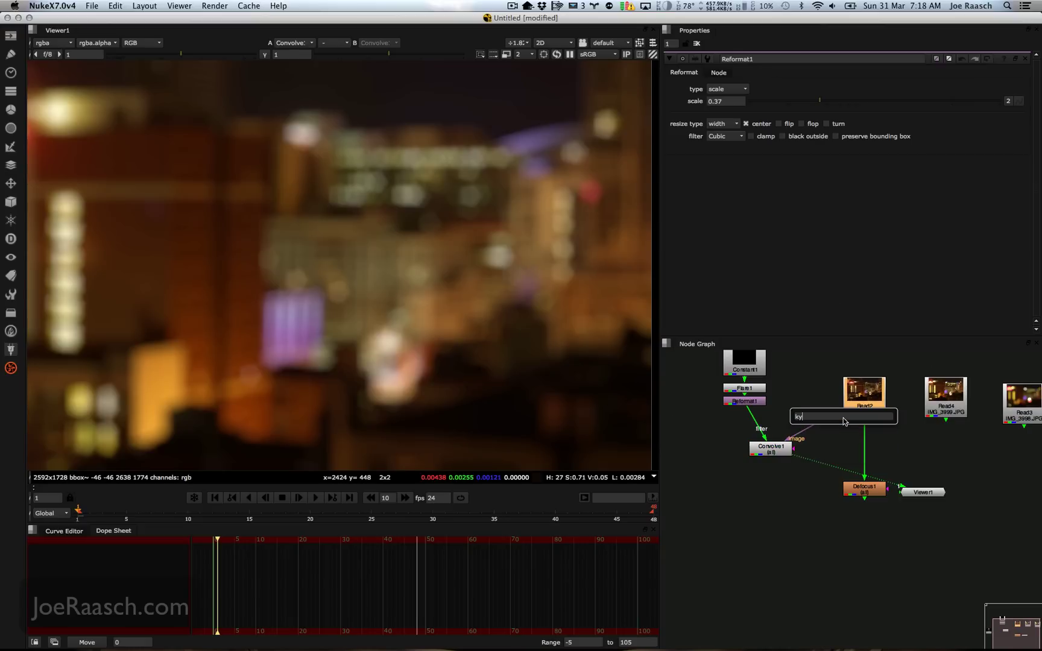
key(Return)
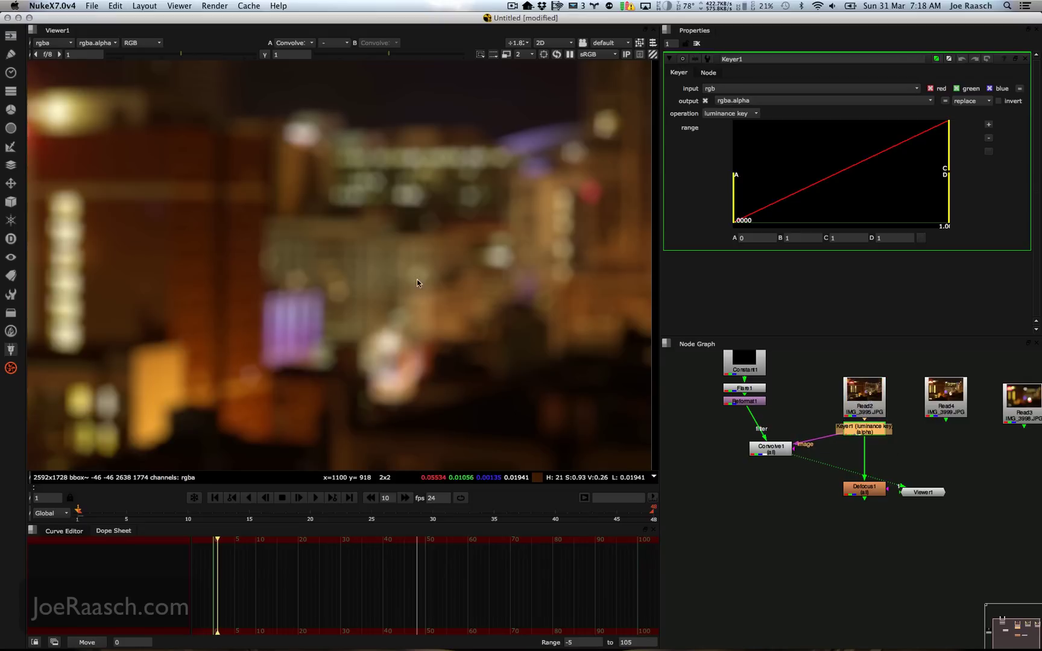
View the Keyer's alpha and raise its luminance range point A to about 0.474 to isolate the bright lights.
key(1)
key(a)
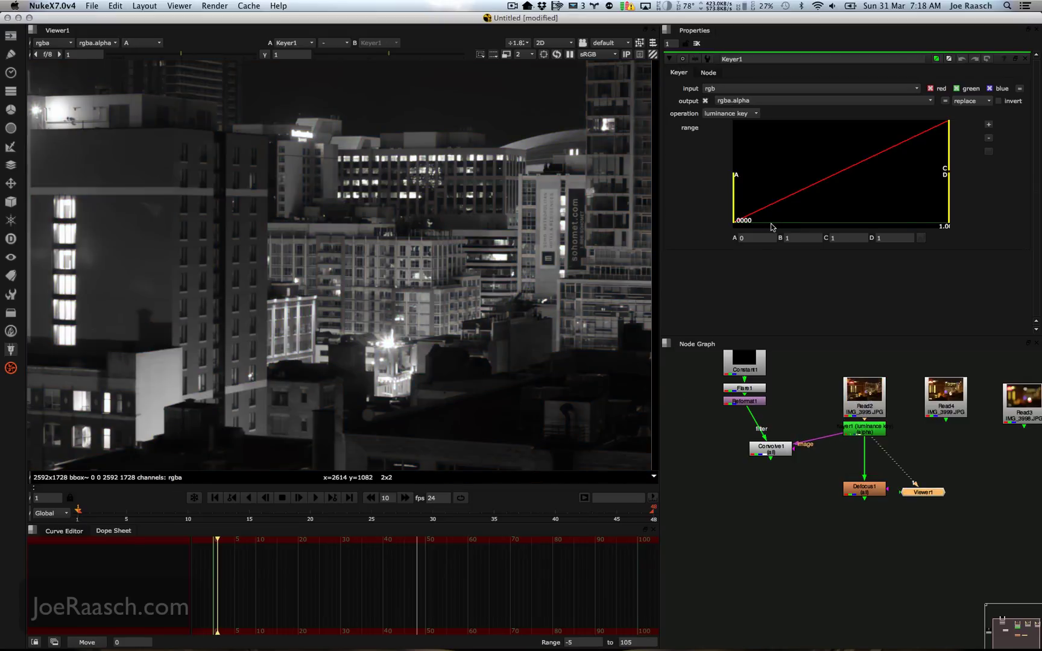
drag(740, 220, 890, 216)
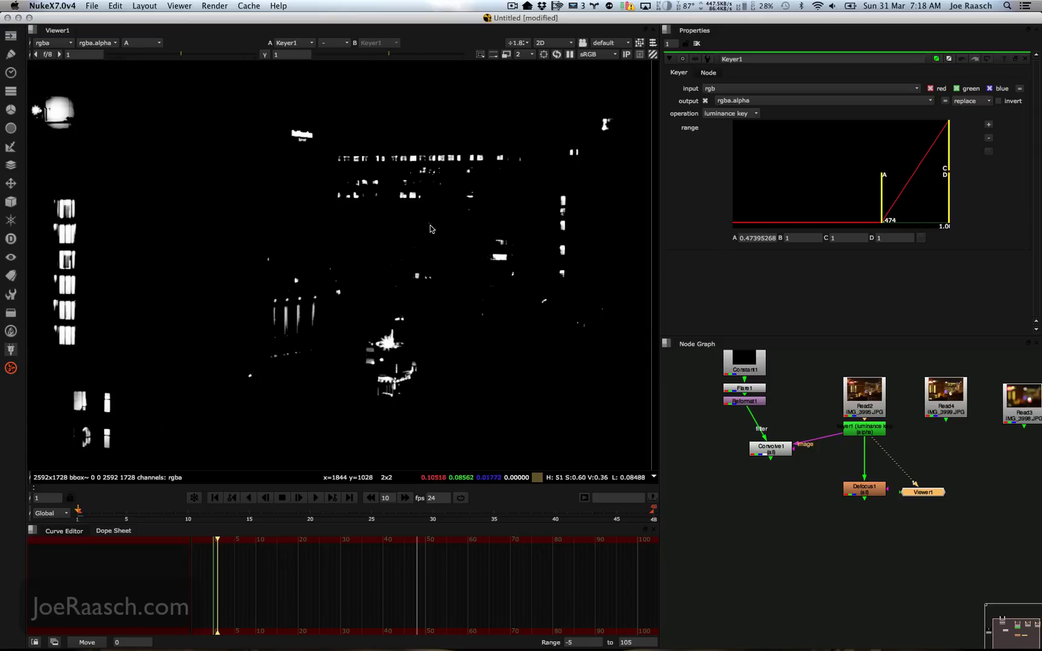
key(a)
Add a Grade node after Keyer1.
click(862, 438)
key(Tab)
text(gra)
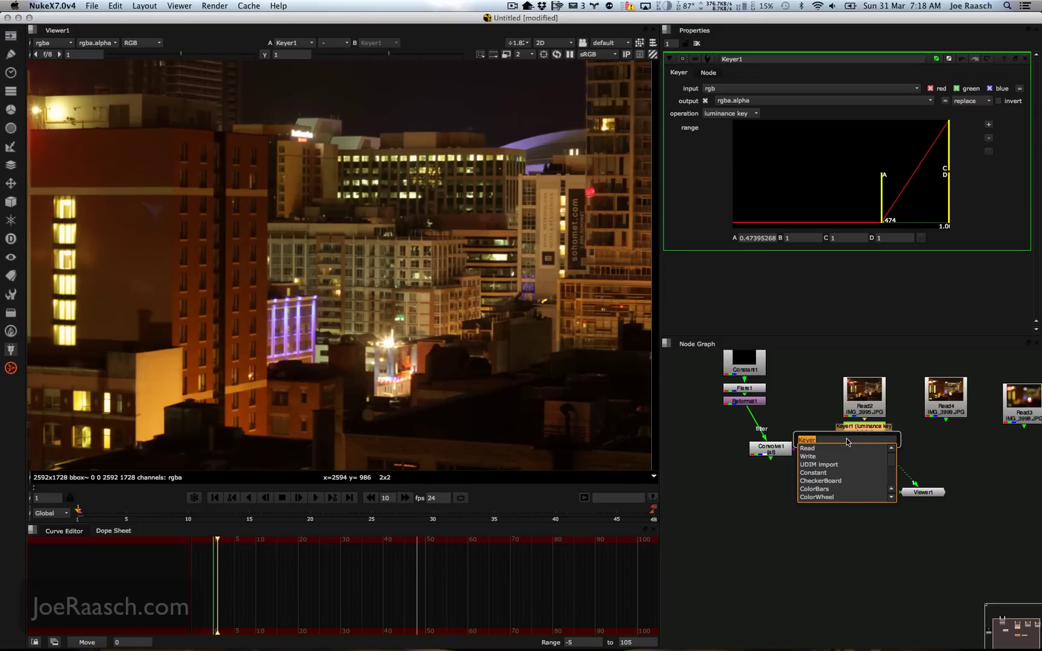
key(Down)
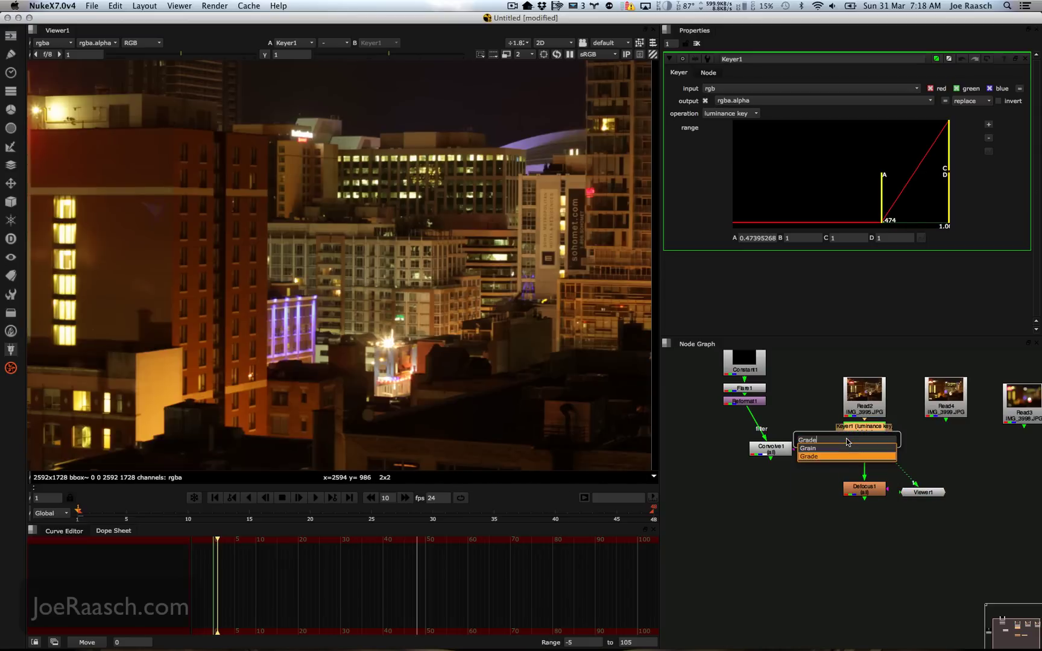
key(Return)
Mask the Grade node with rgba.alpha and lower its whitepoint to 0.31.
click(772, 195)
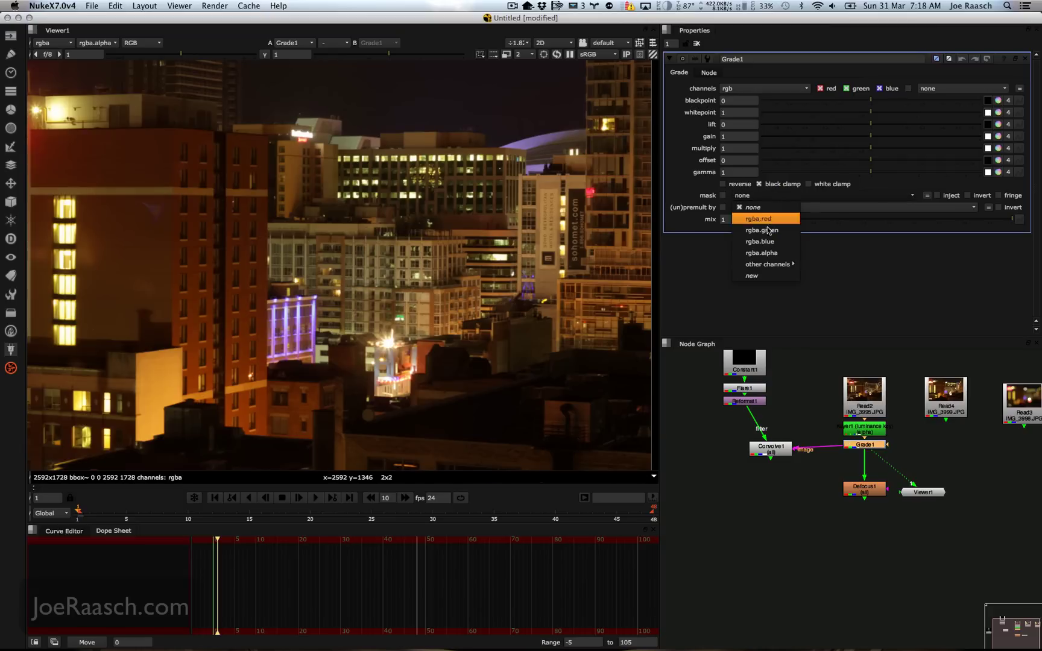
click(796, 250)
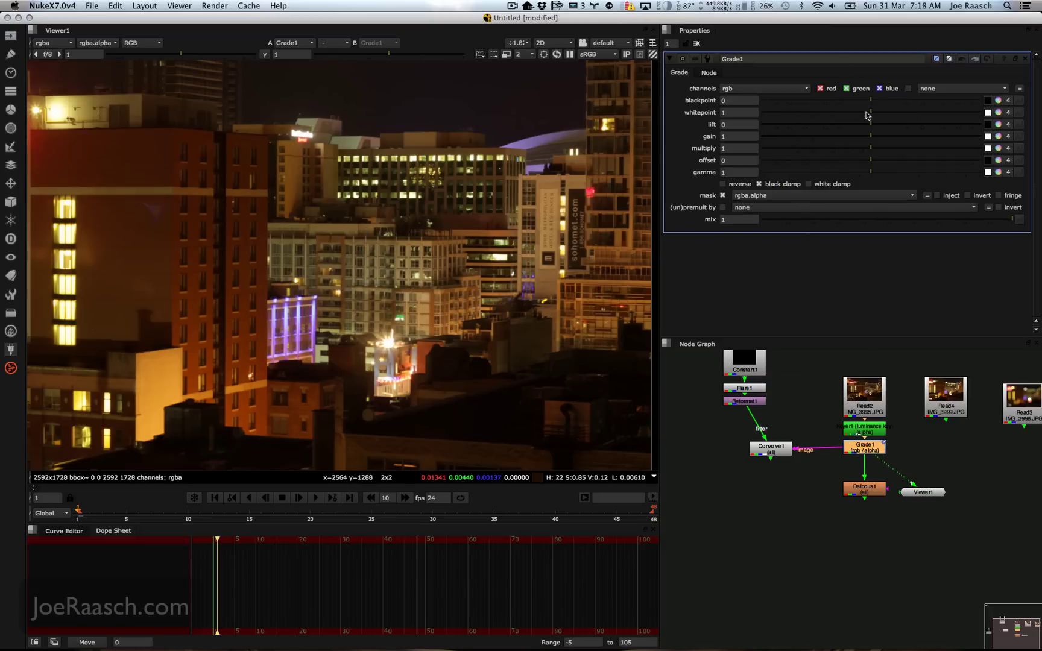
drag(870, 116, 824, 118)
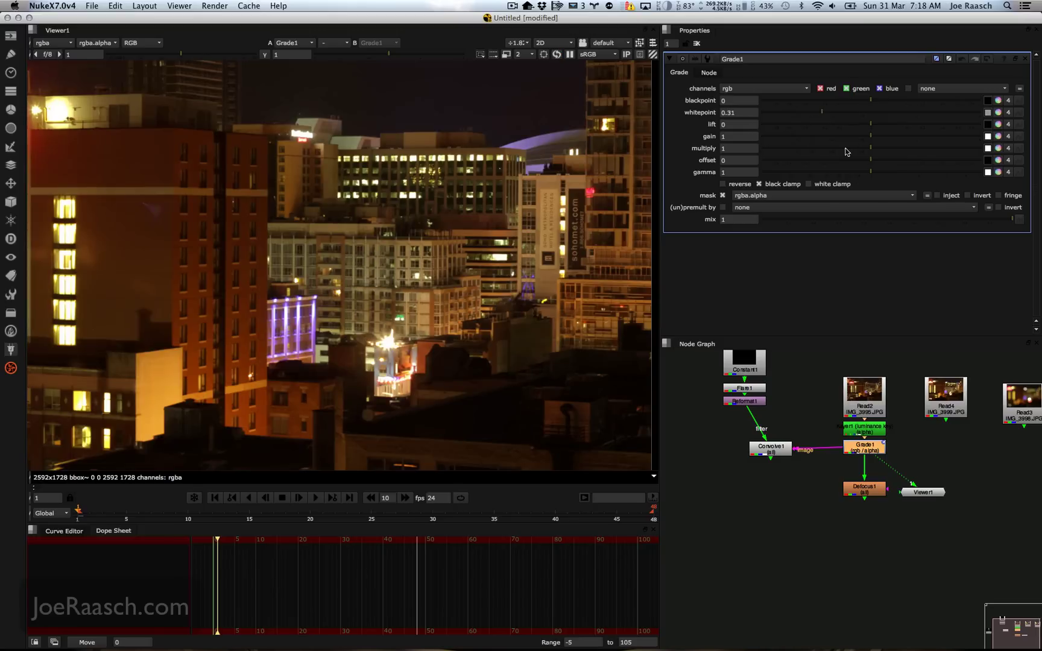
Display Convolve1 in the viewer to examine the bokeh on the brightened highlights, and select Grade1.
drag(772, 453, 767, 450)
key(1)
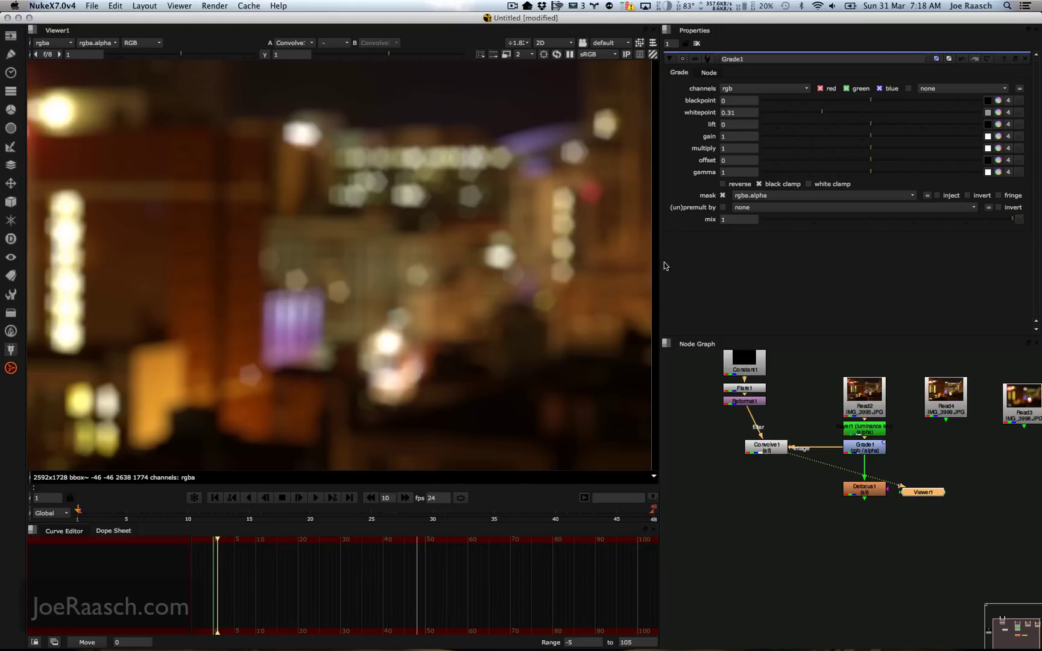
scroll(472, 223, down, 2)
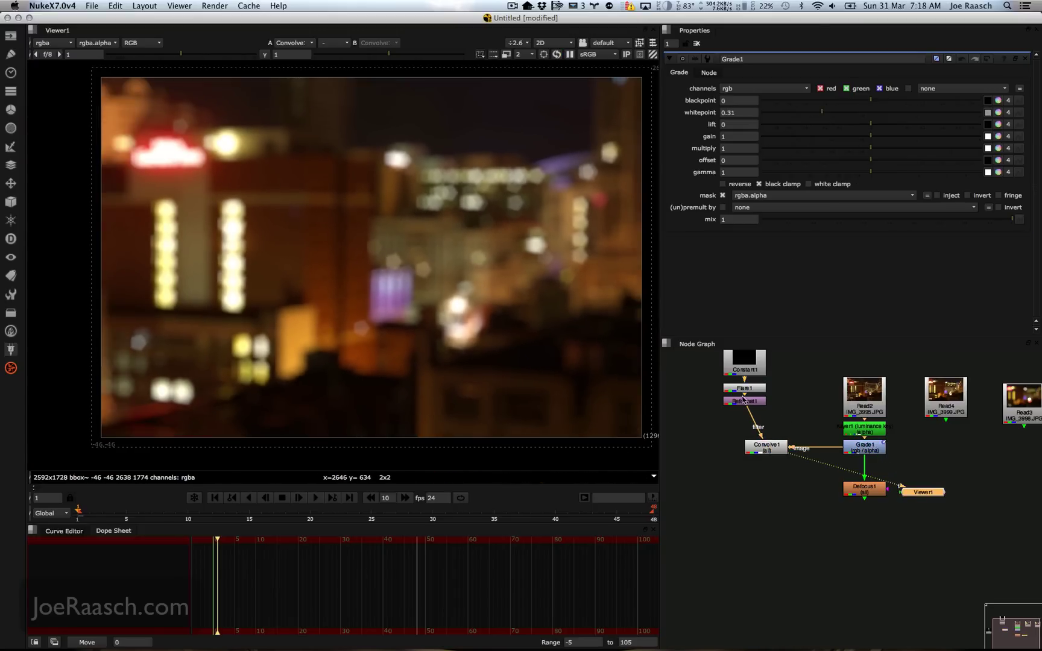
click(880, 449)
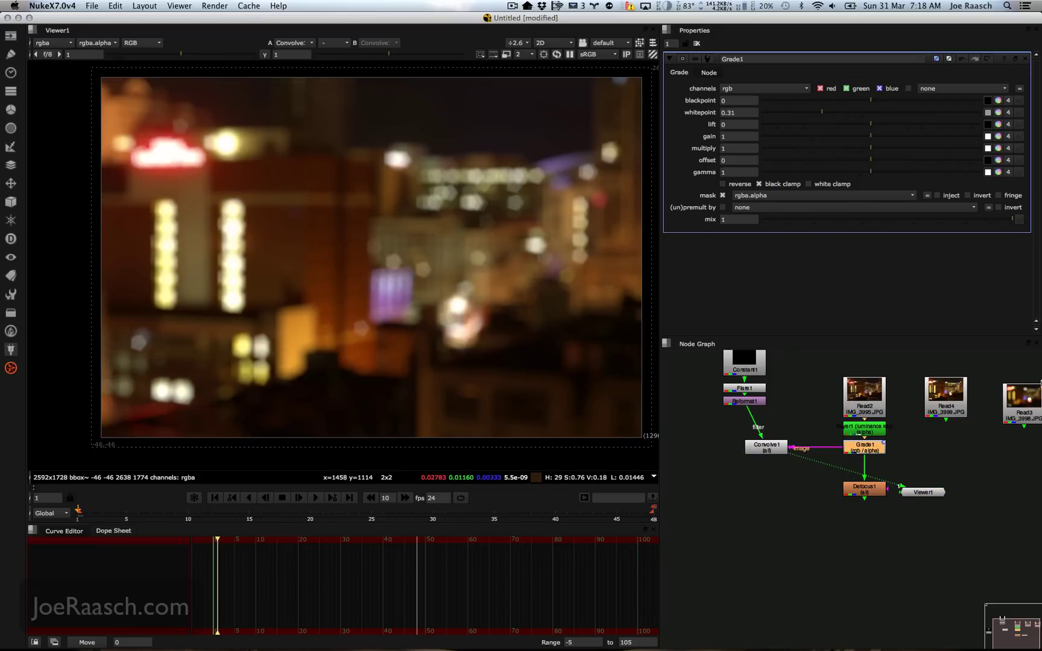
Display Defocus1 in the viewer and compare its blur with Grade1 disabled and enabled again.
click(855, 490)
key(1)
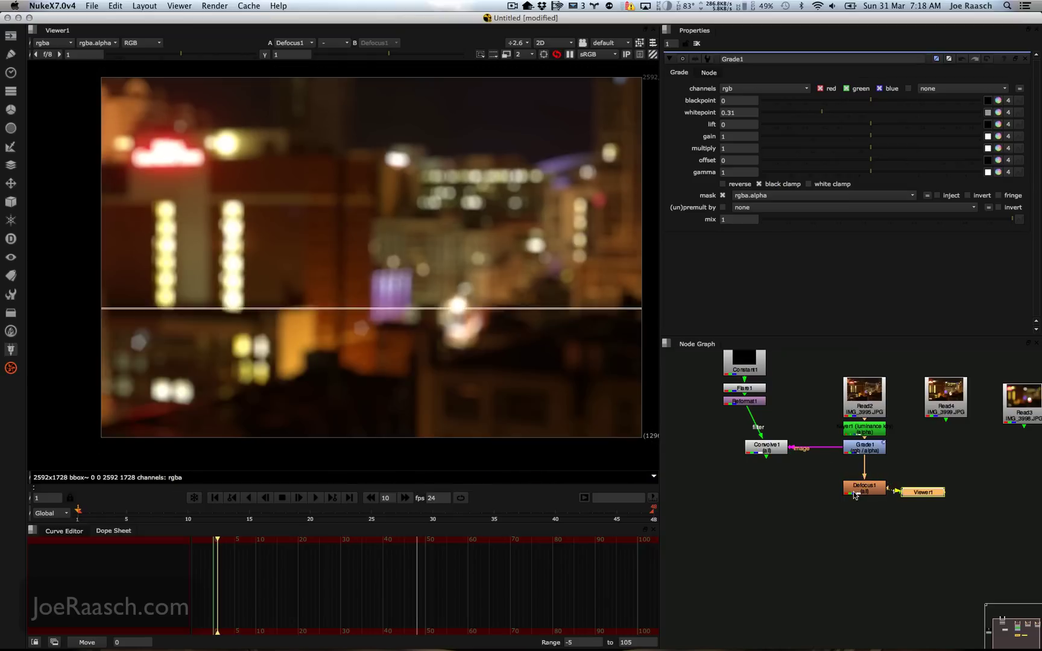
click(861, 453)
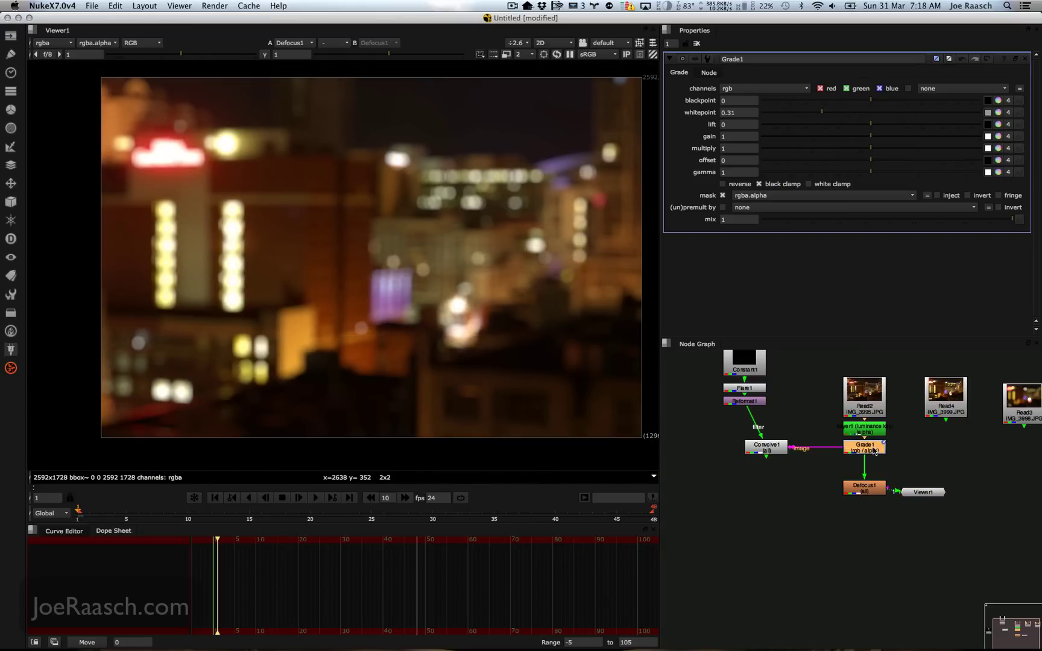
key(d)
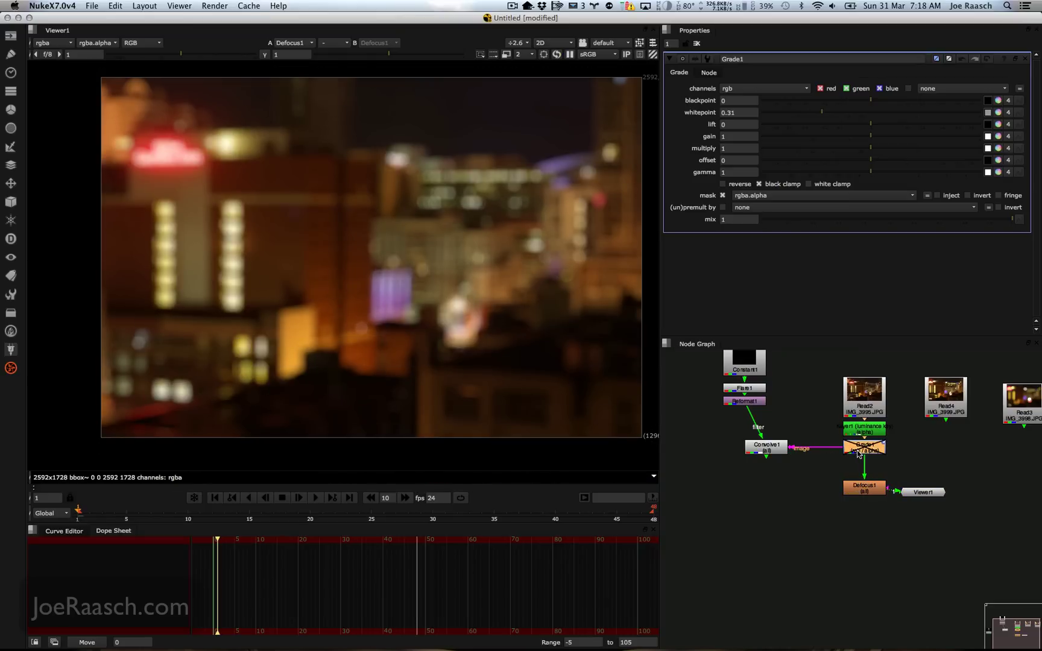
key(d)
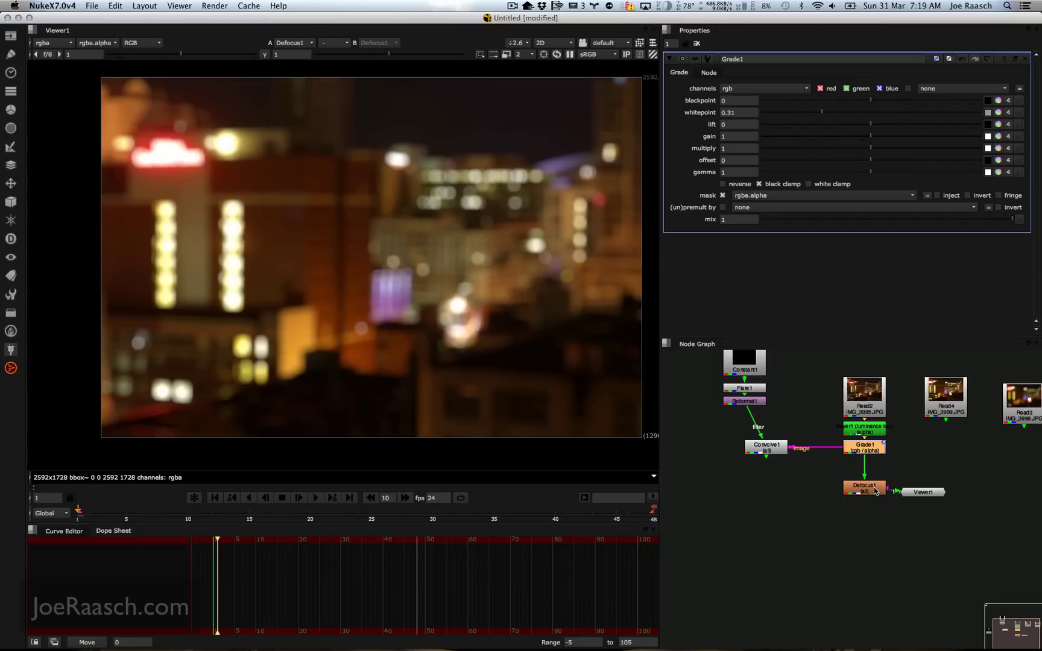
click(778, 495)
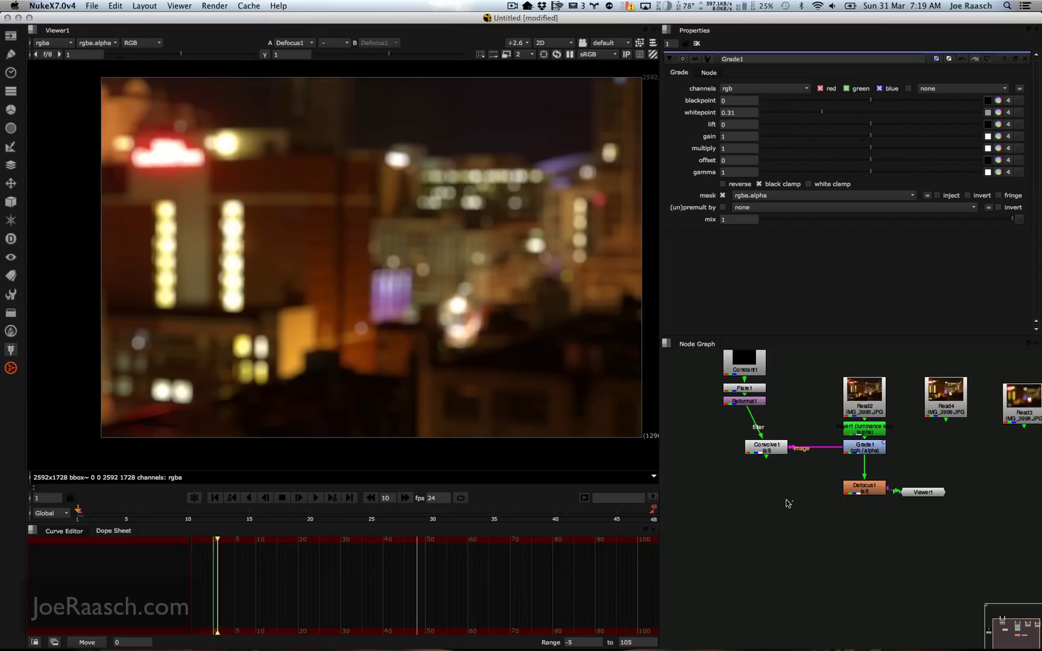
key(Tab)
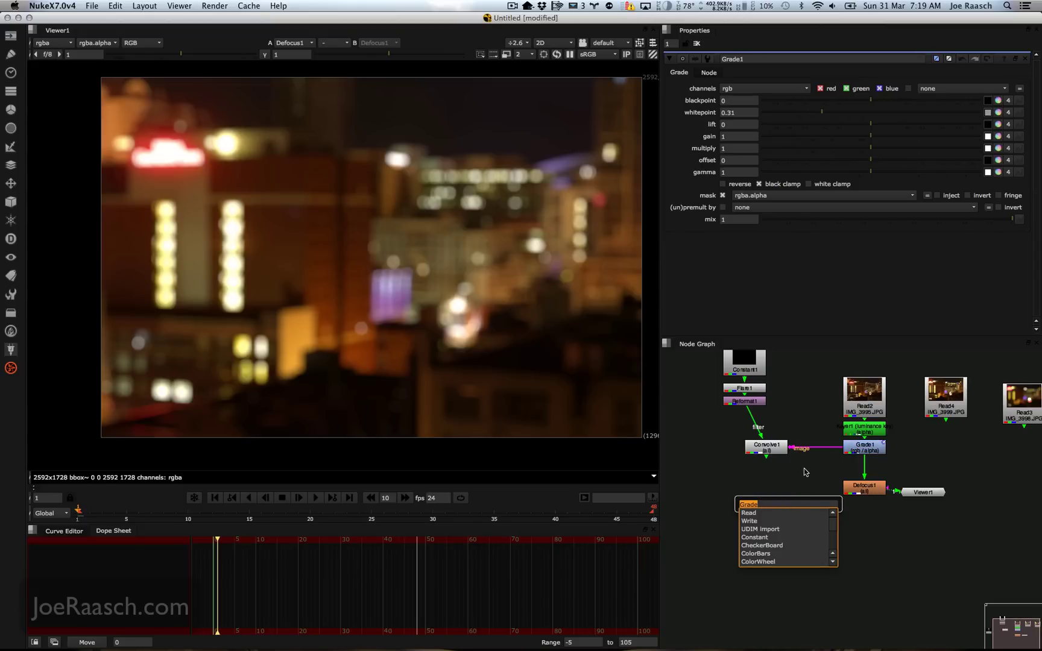
key(Escape)
key(Escape)
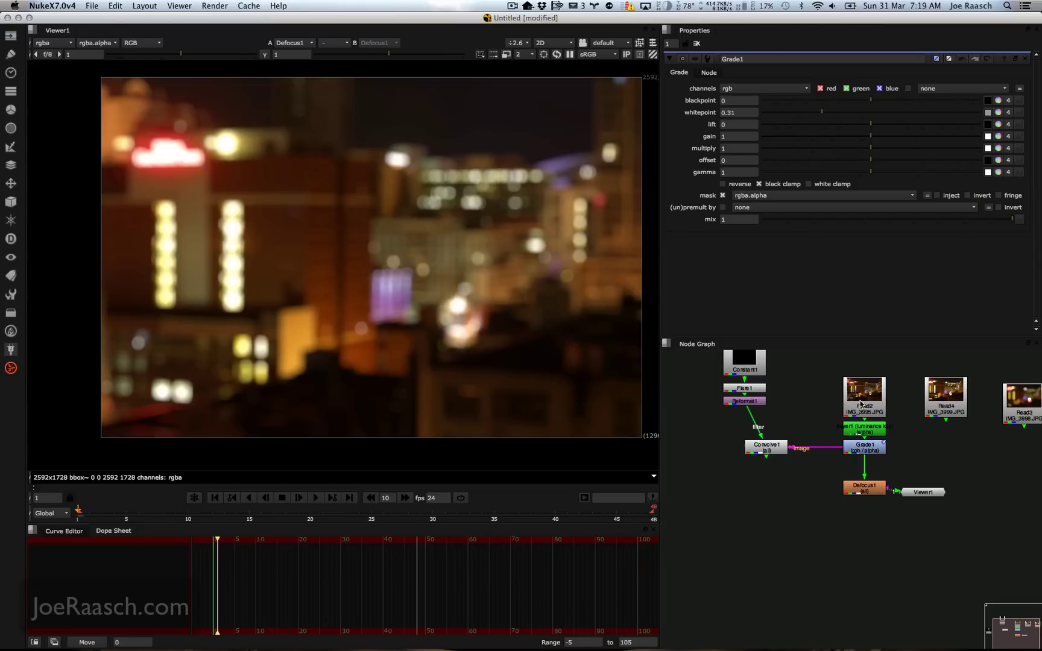
Move Read4 and Read3 out of the way above Read2, and paste a copy of Read2 in the cleared area.
drag(861, 402, 858, 412)
middle_drag(961, 431, 816, 439)
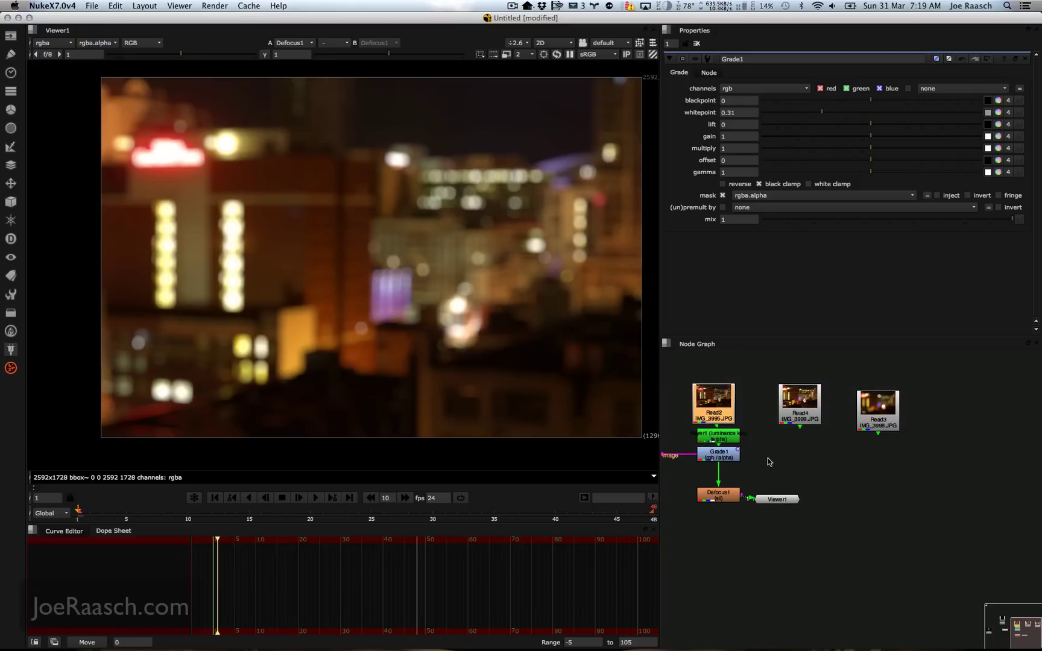
click(770, 461)
drag(819, 413, 700, 371)
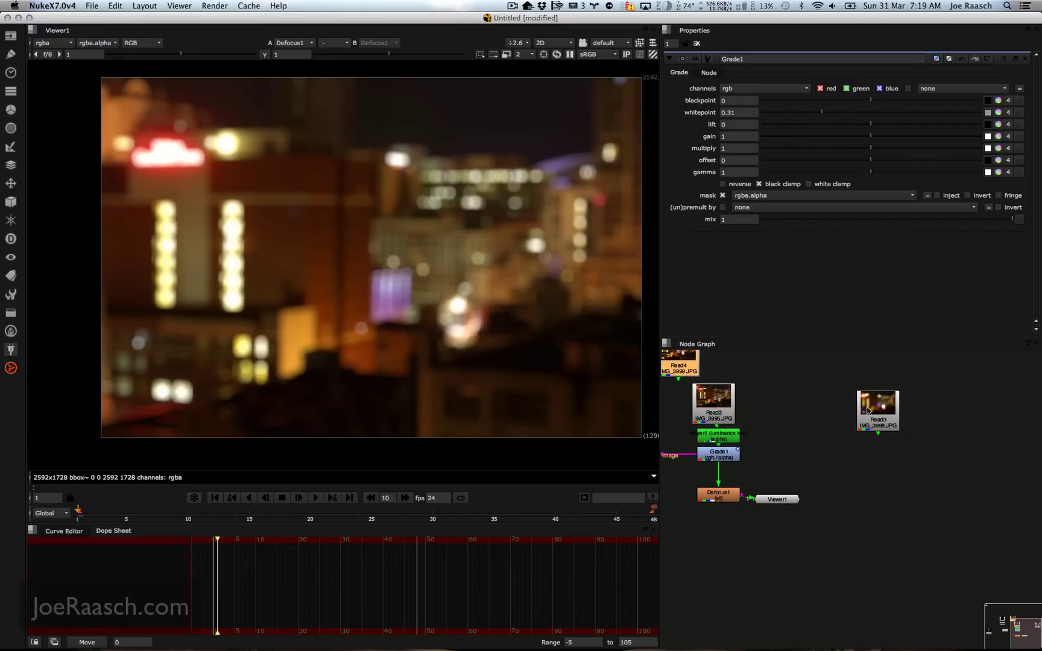
drag(867, 410, 691, 350)
click(912, 420)
key(super+v)
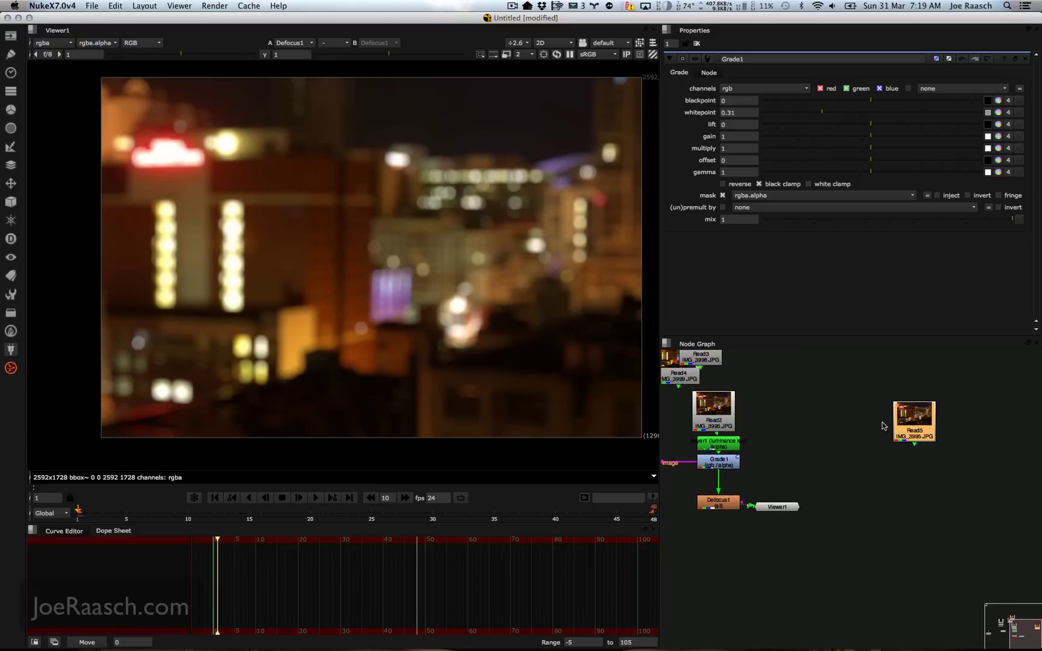
View the copied IMG_3995.JPG Read node and add a ZDefocus node after it.
key(1)
key(Tab)
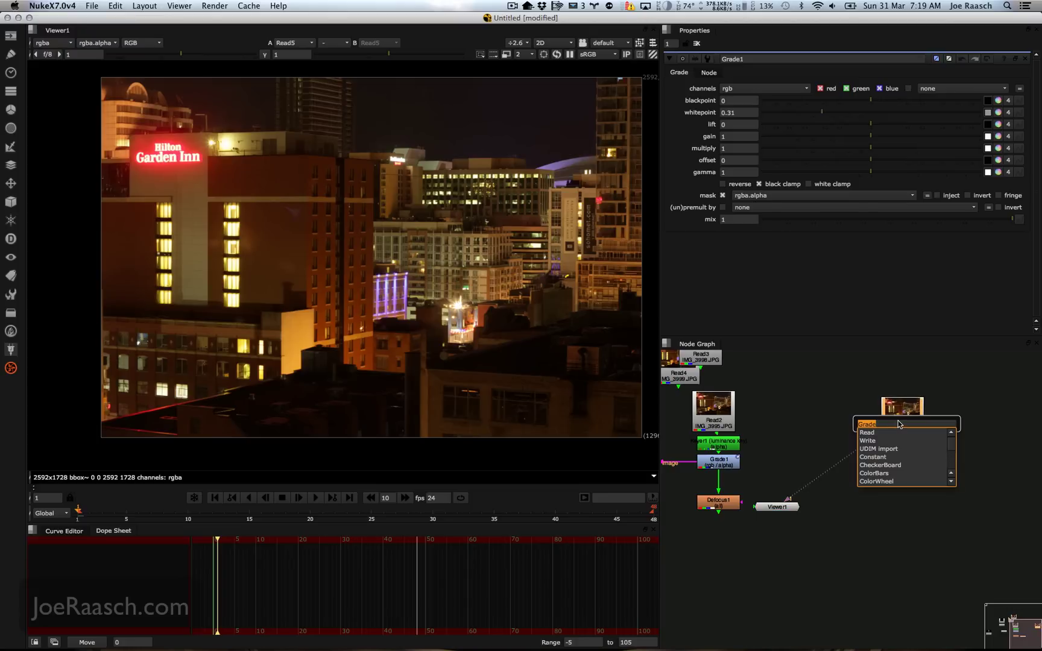
text(zdef)
key(Return)
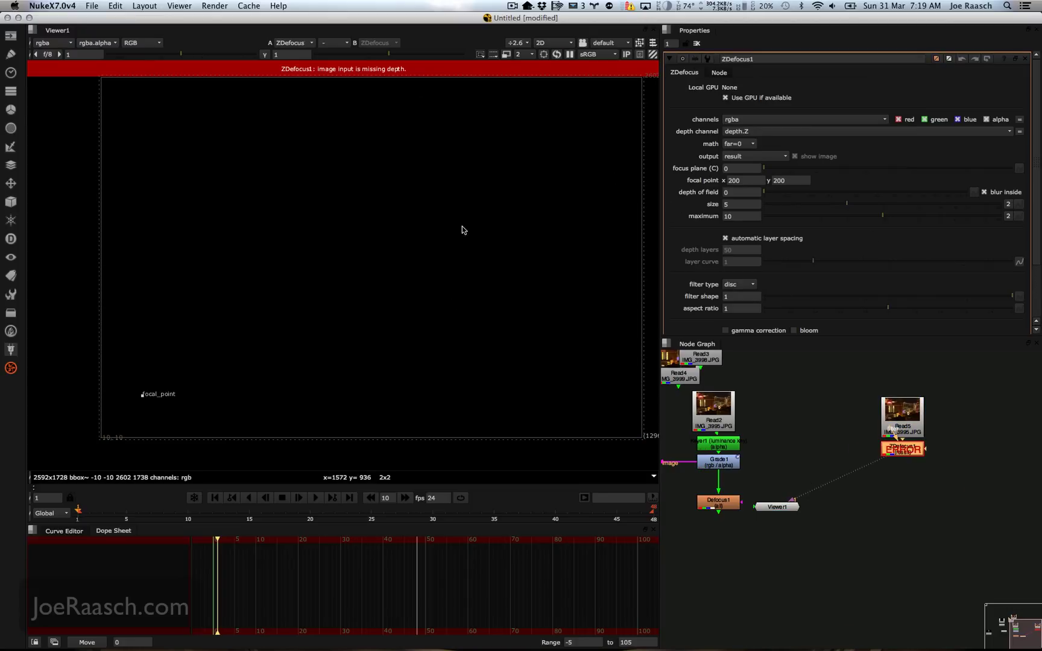
Set ZDefocus1's depth channel to rgba.alpha and turn on auto alpha for its source Read5.
mouse_move(462, 229)
middle_down()
mouse_move(425, 242)
mouse_move(472, 217)
middle_up()
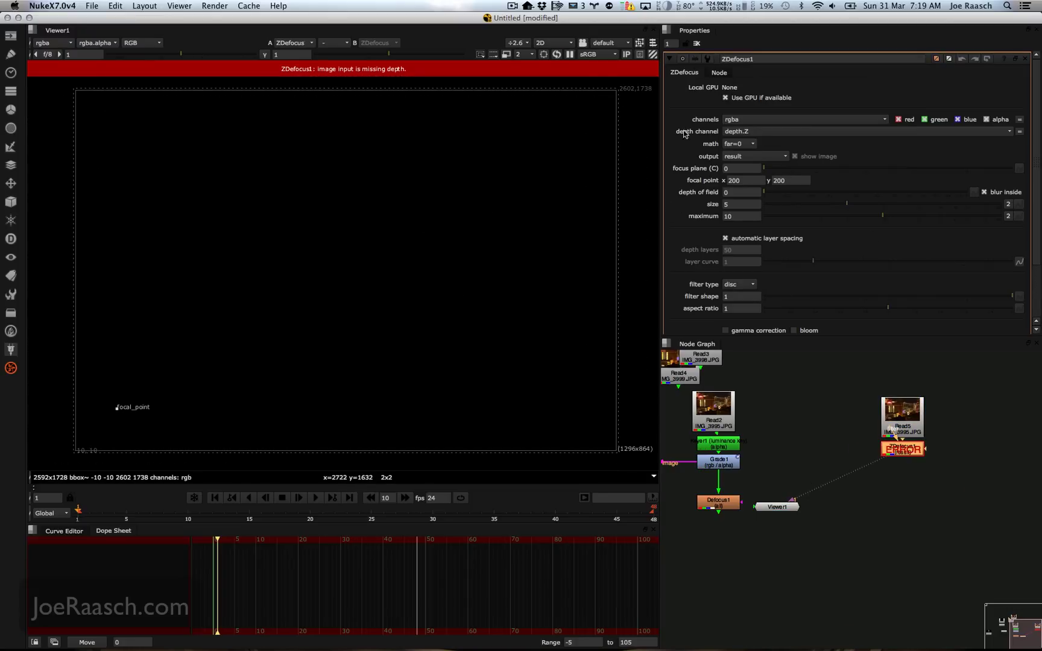
click(748, 131)
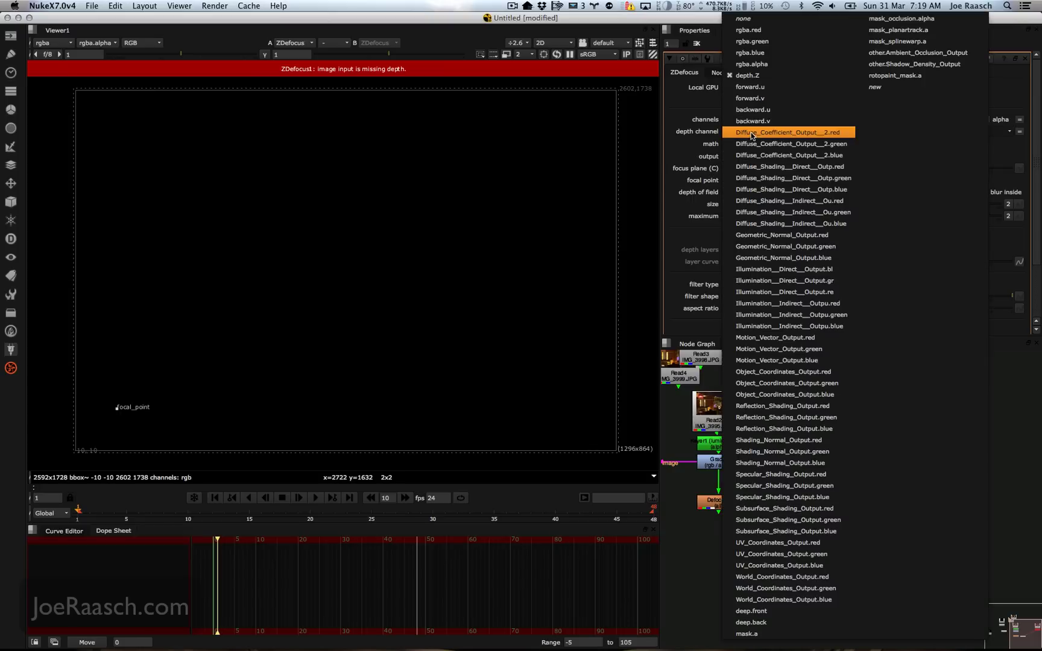
click(768, 67)
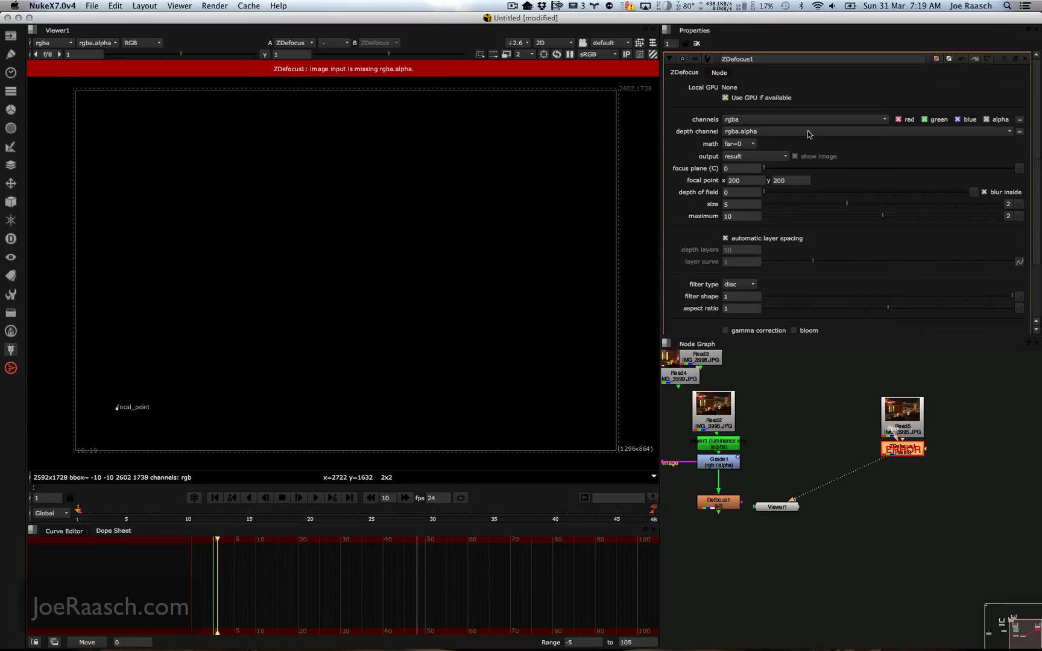
drag(892, 414, 893, 400)
double_click(892, 400)
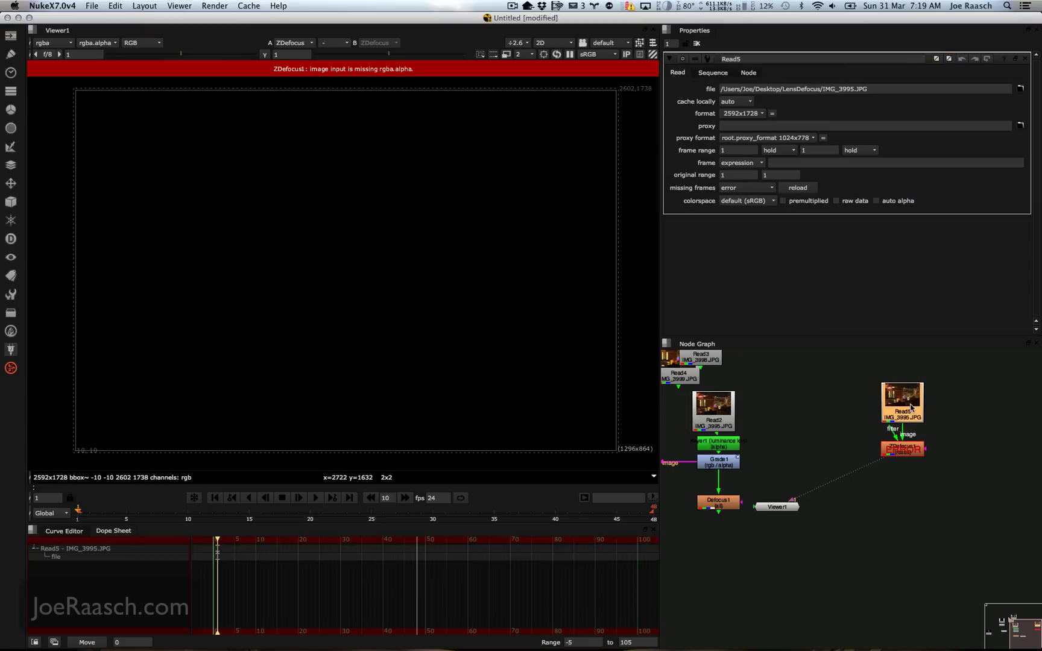
click(885, 202)
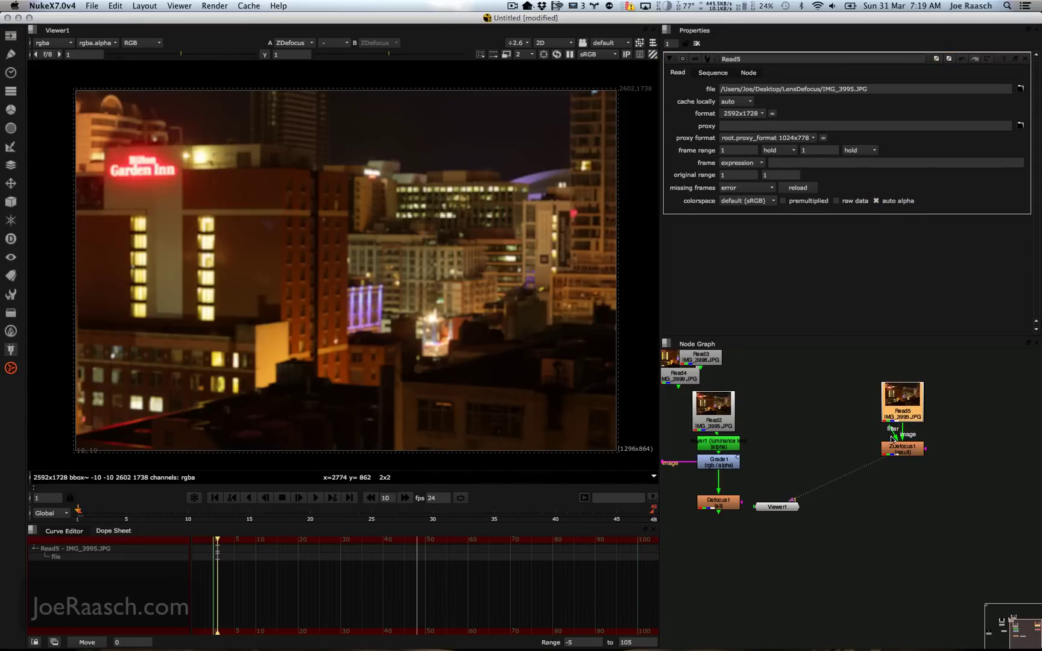
Raise ZDefocus1's maximum blur to 27 and inspect the defocused lights up close.
drag(916, 455, 916, 453)
double_click(908, 453)
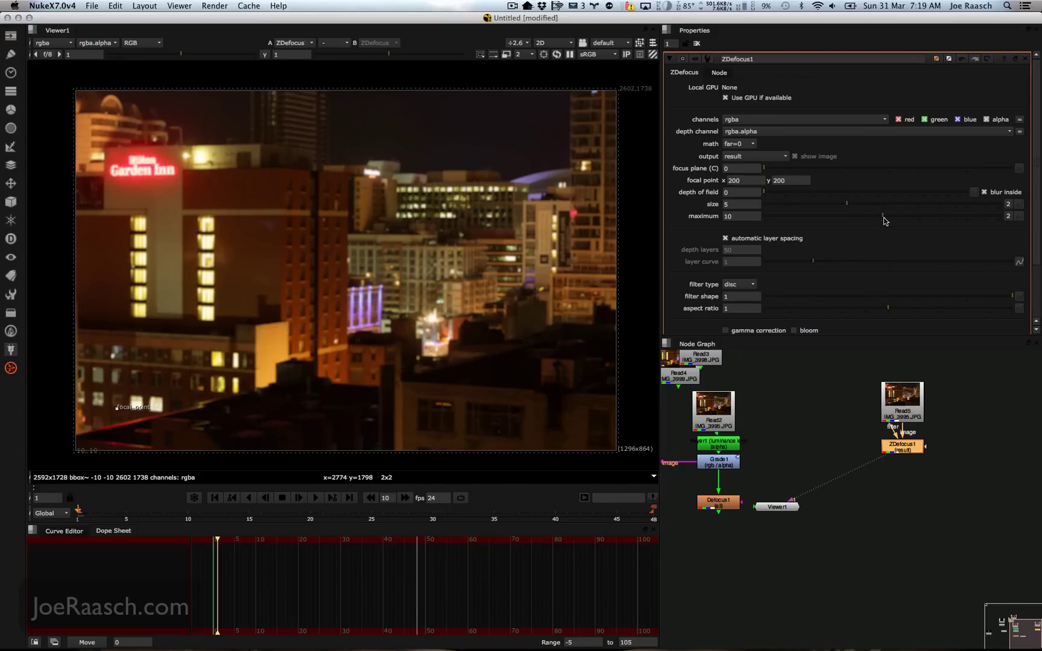
drag(885, 221, 934, 222)
scroll(458, 242, up, 5)
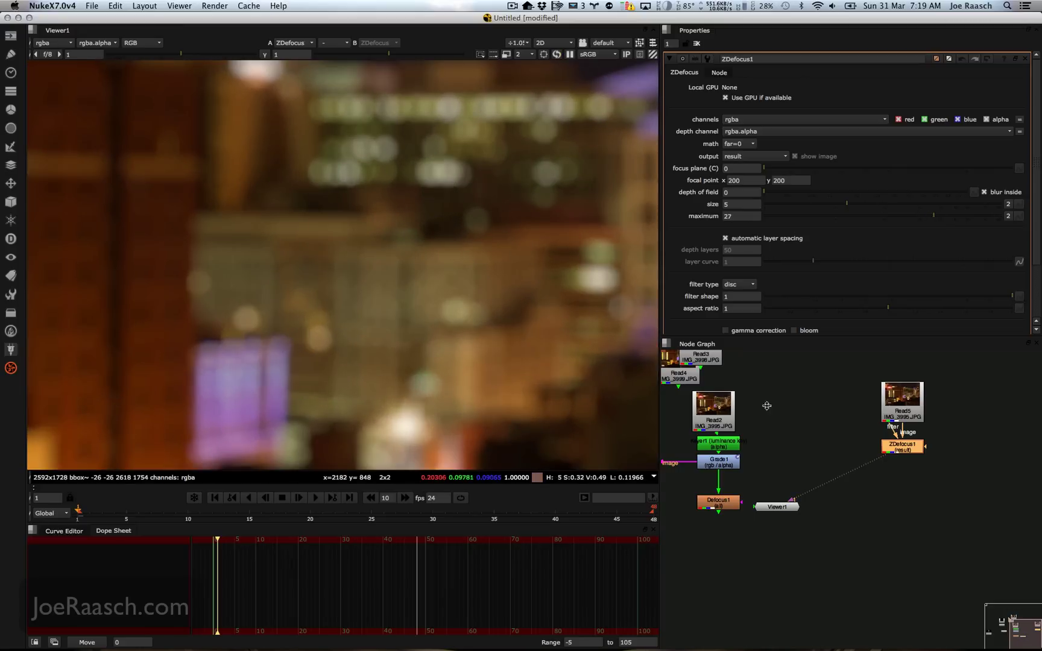
scroll(398, 229, down, 4)
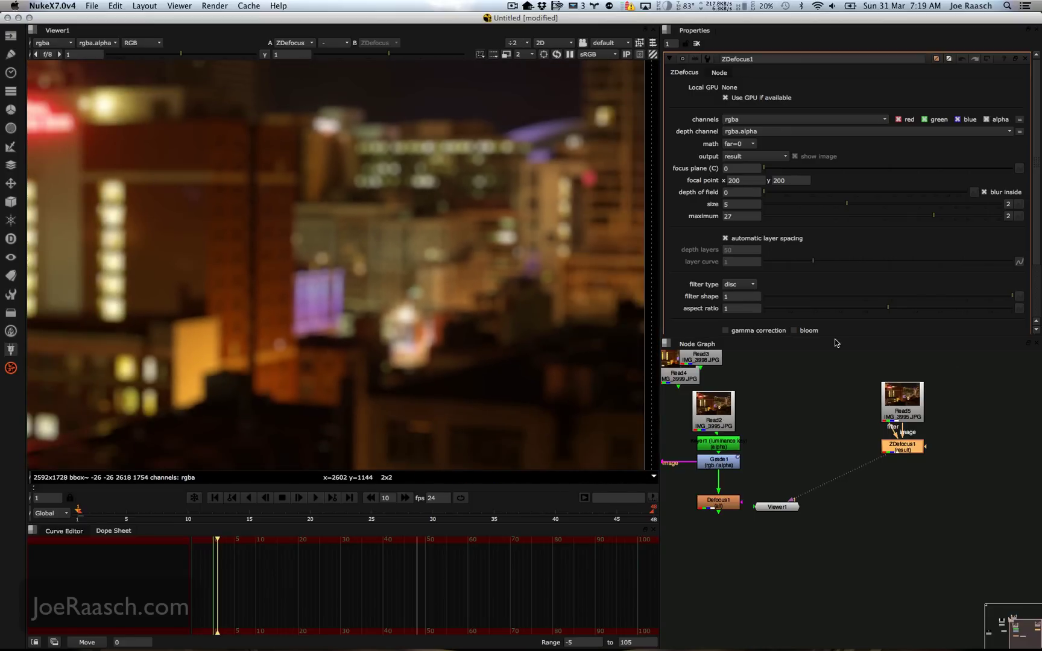
Enable gamma correction and bloom on ZDefocus1 and inspect the brighter highlights.
drag(835, 343, 829, 405)
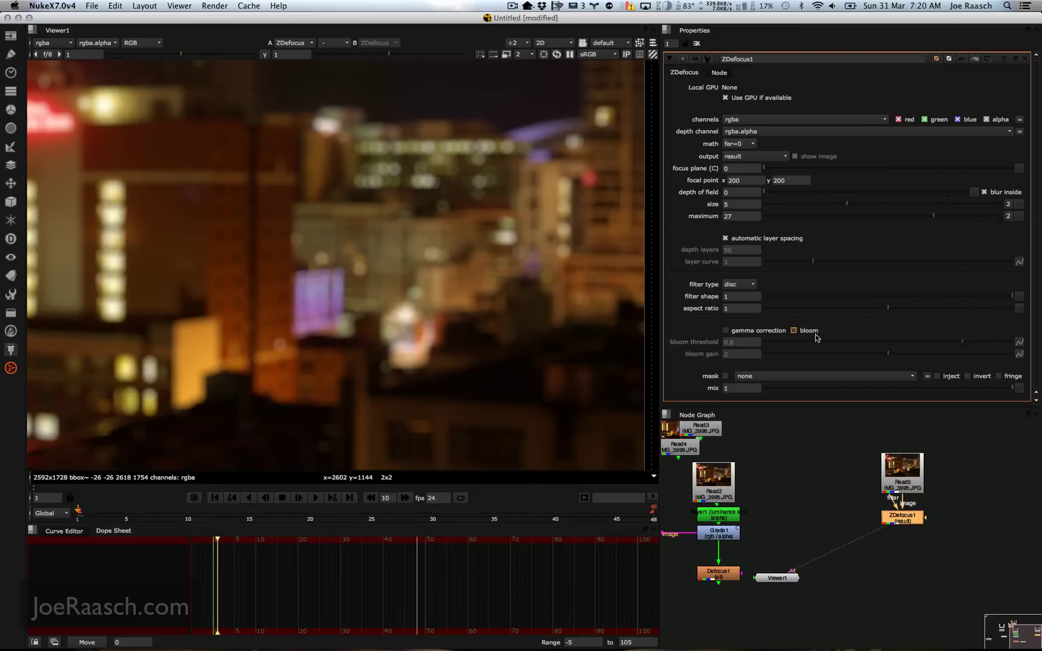
click(737, 333)
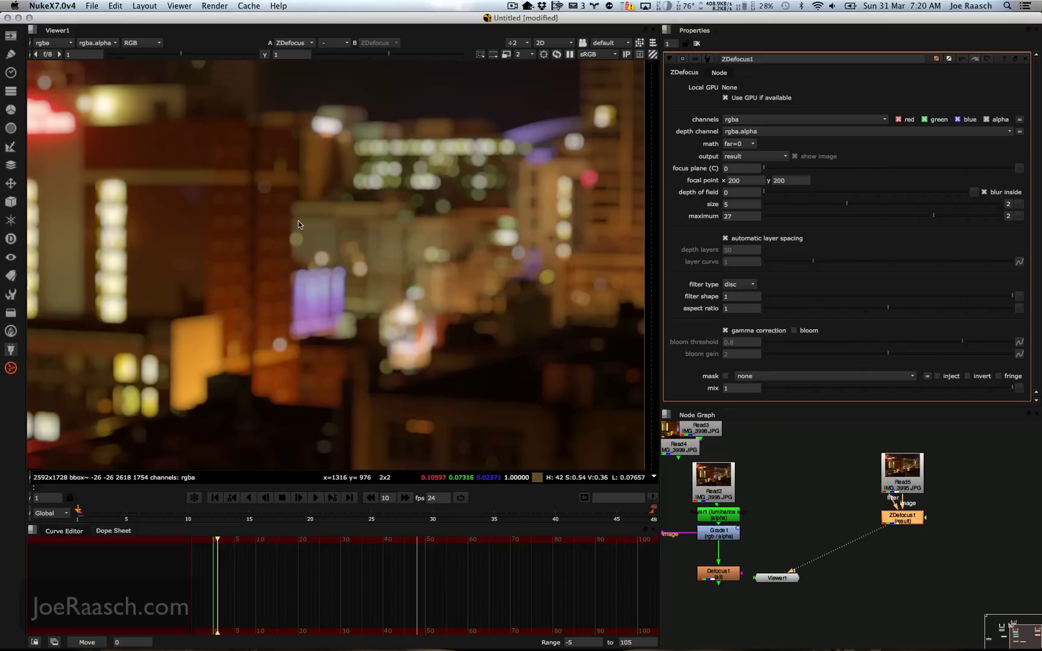
click(804, 330)
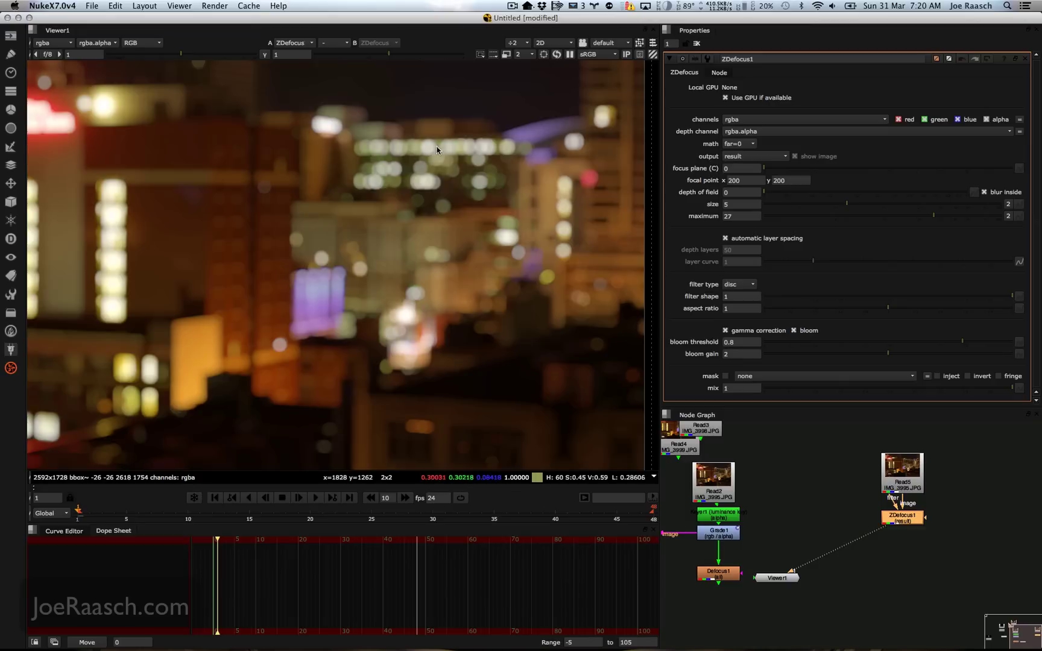
middle_drag(339, 195, 379, 206)
scroll(387, 194, down, 1)
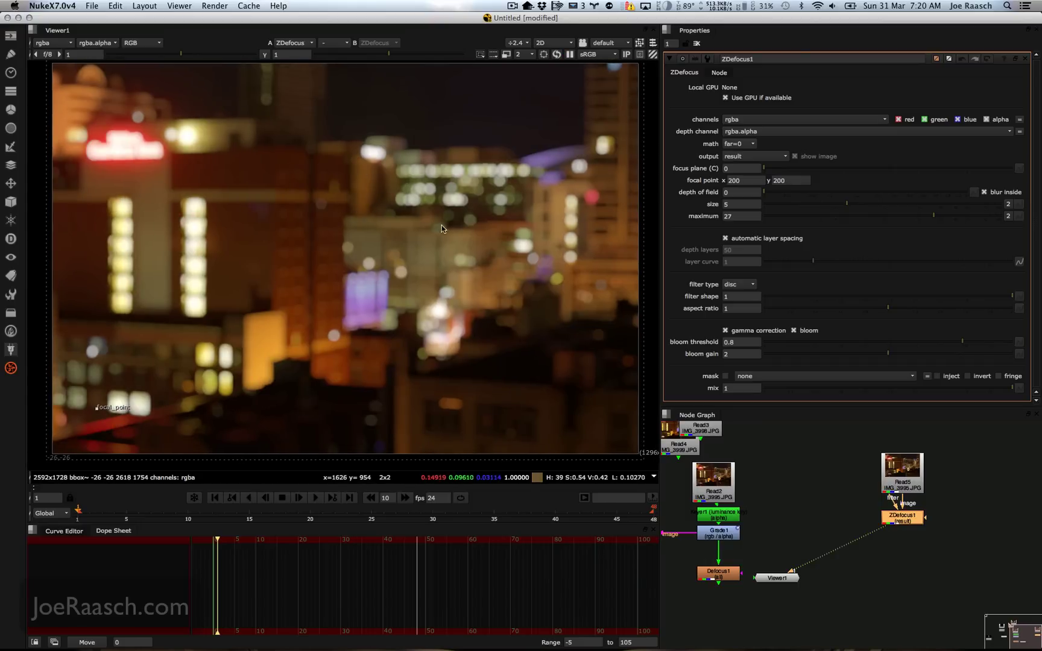
scroll(470, 217, up, 5)
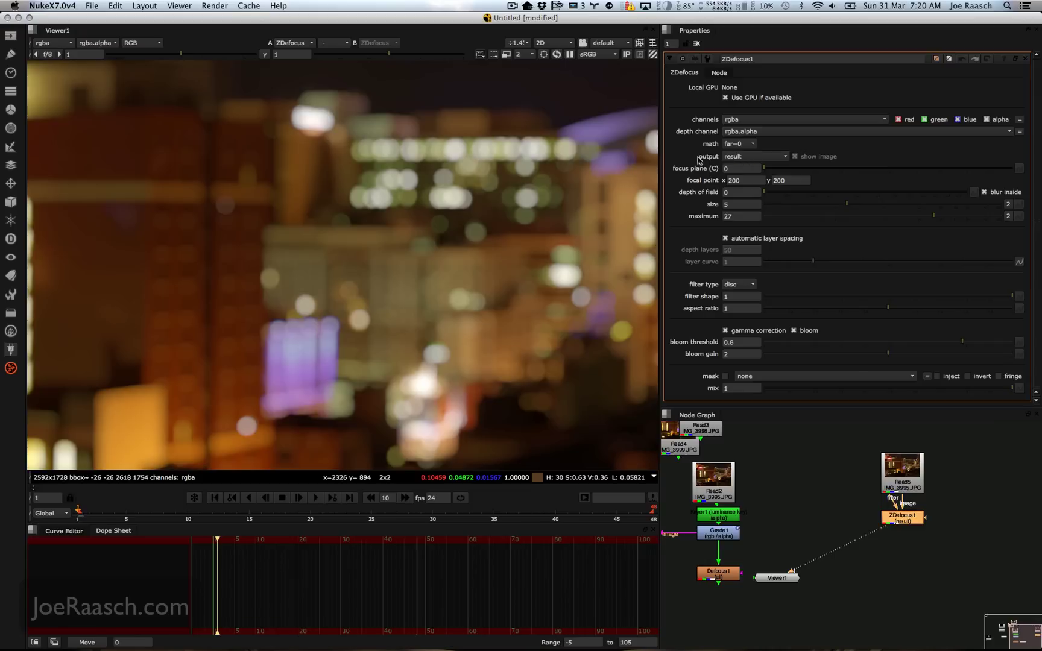
Set ZDefocus1's output to filter shape setup and its filter type to bladed.
click(737, 158)
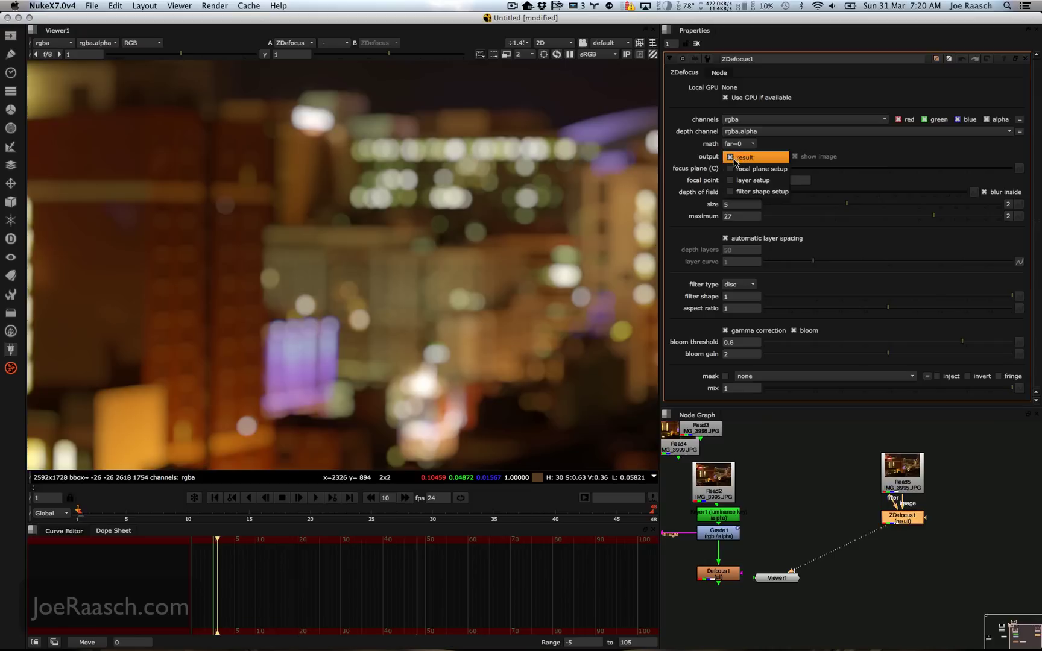
click(765, 192)
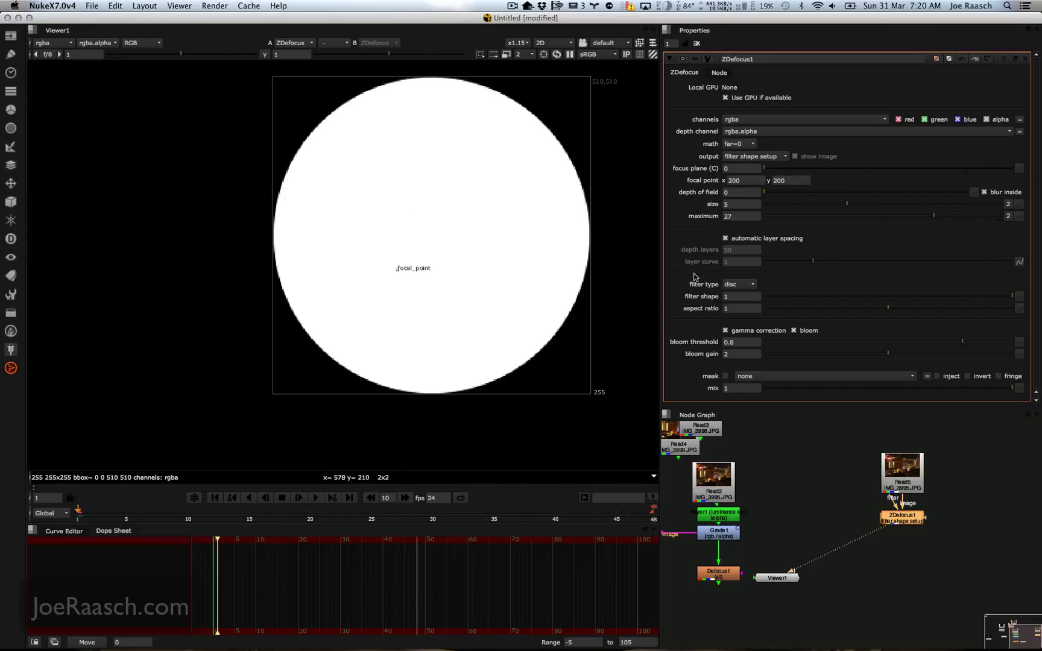
click(739, 284)
click(736, 296)
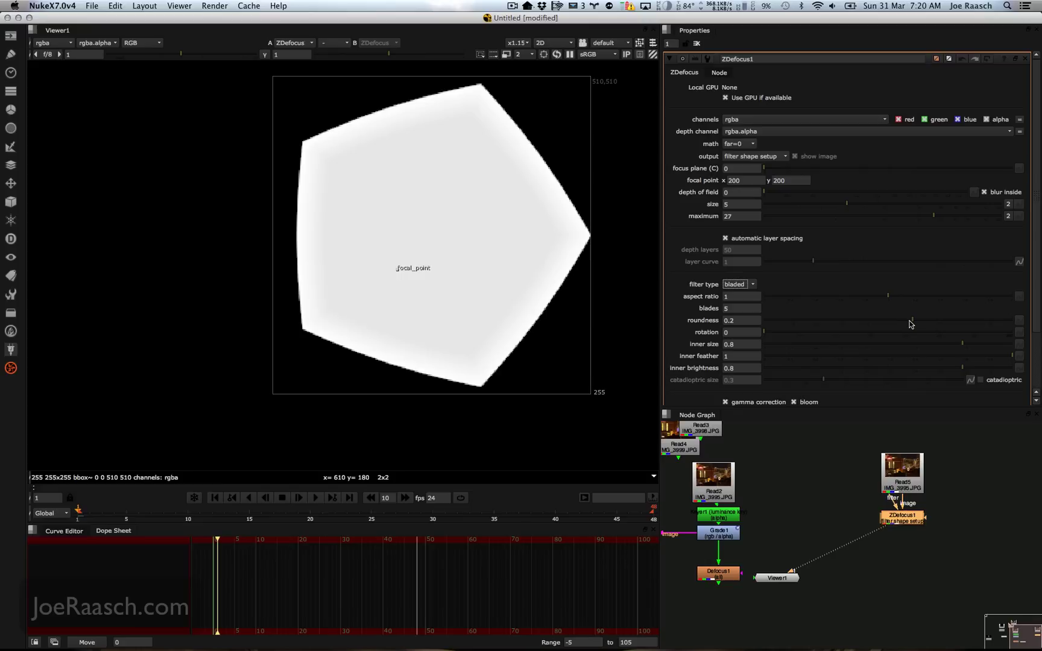
Shape the bladed filter with roundness -0.075, rotation 61 and 7 blades.
drag(910, 324, 874, 326)
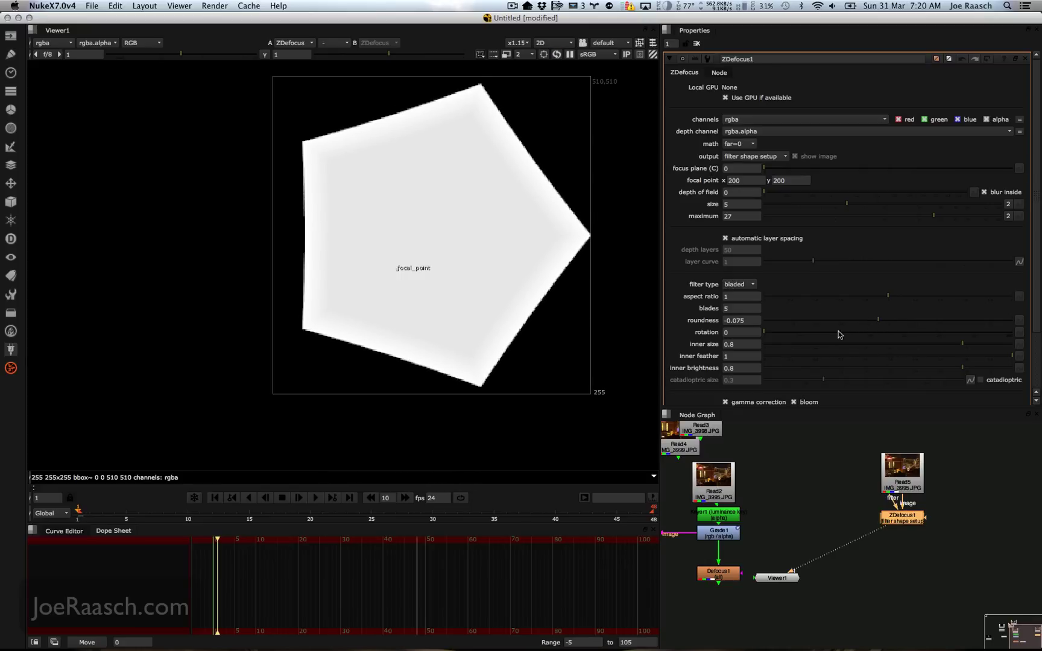
drag(767, 336, 807, 338)
click(732, 308)
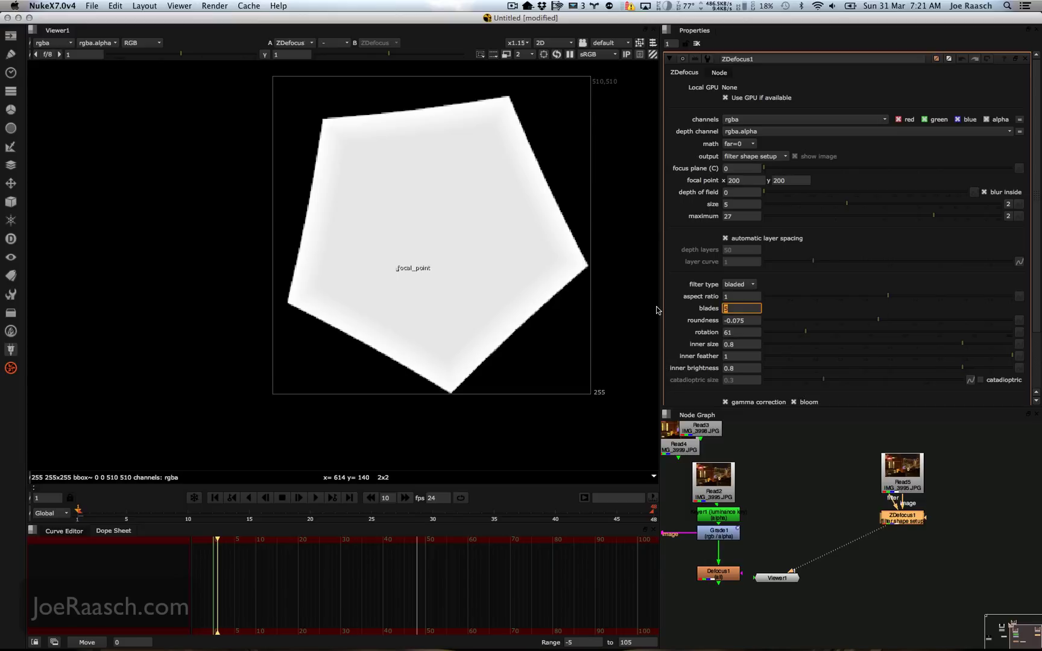
text(7)
key(Return)
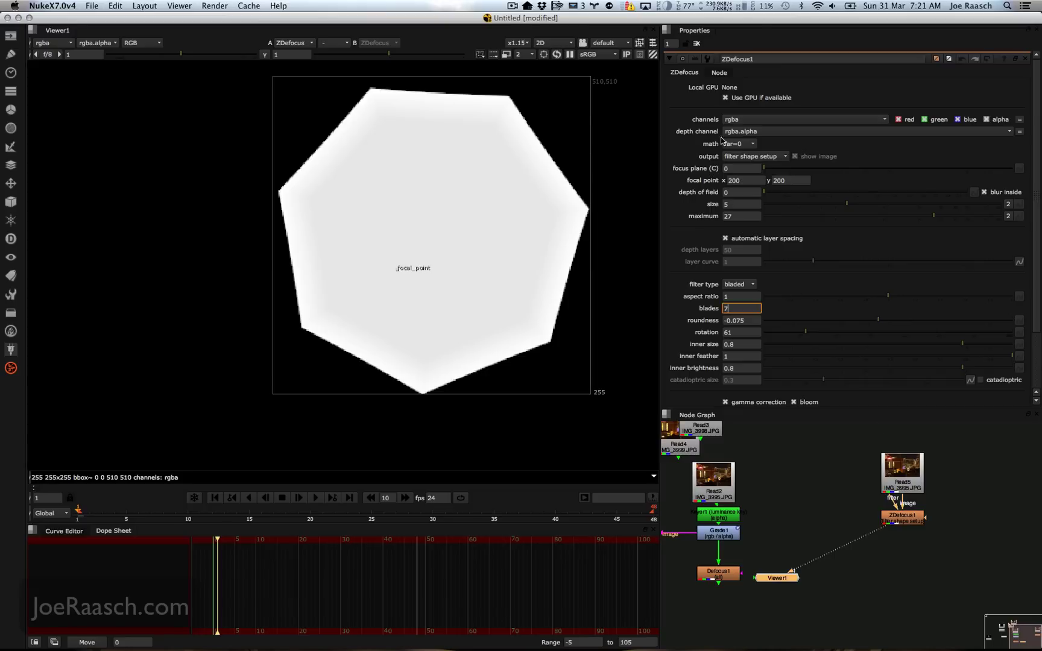
Switch ZDefocus1's output back to result and inspect the bladed bokeh on the city lights.
click(738, 156)
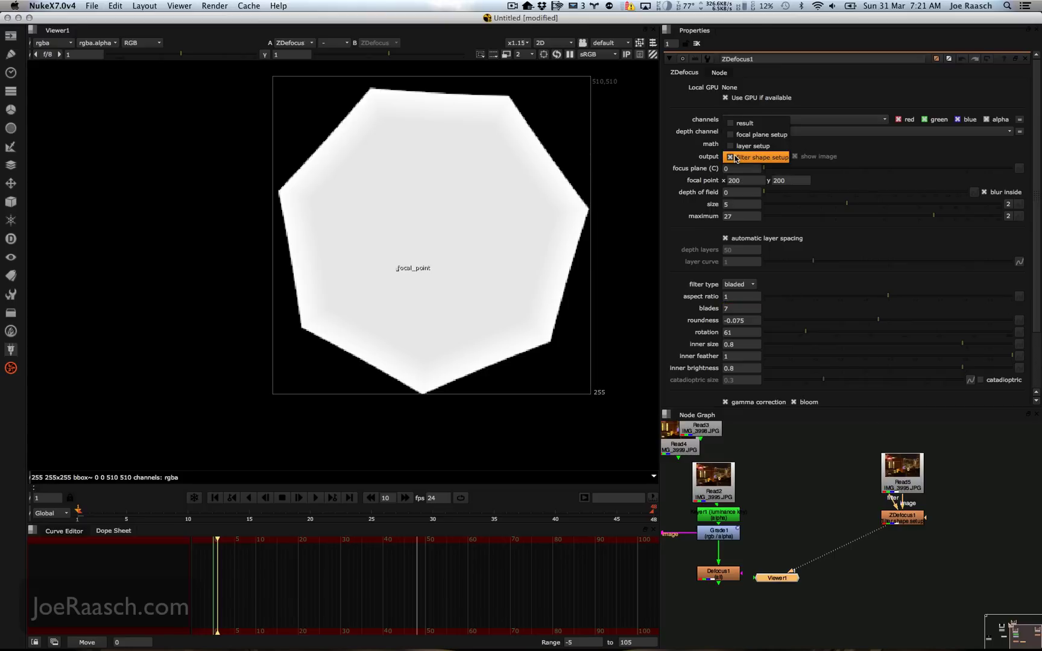
click(742, 120)
scroll(452, 213, up, 5)
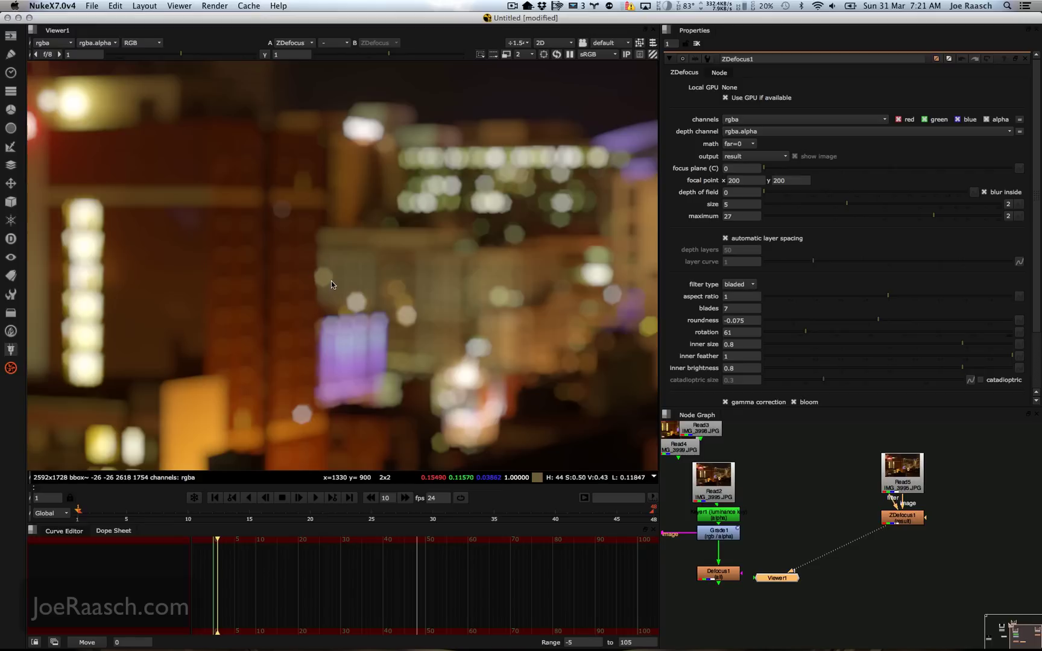
scroll(419, 216, down, 2)
scroll(419, 217, down, 2)
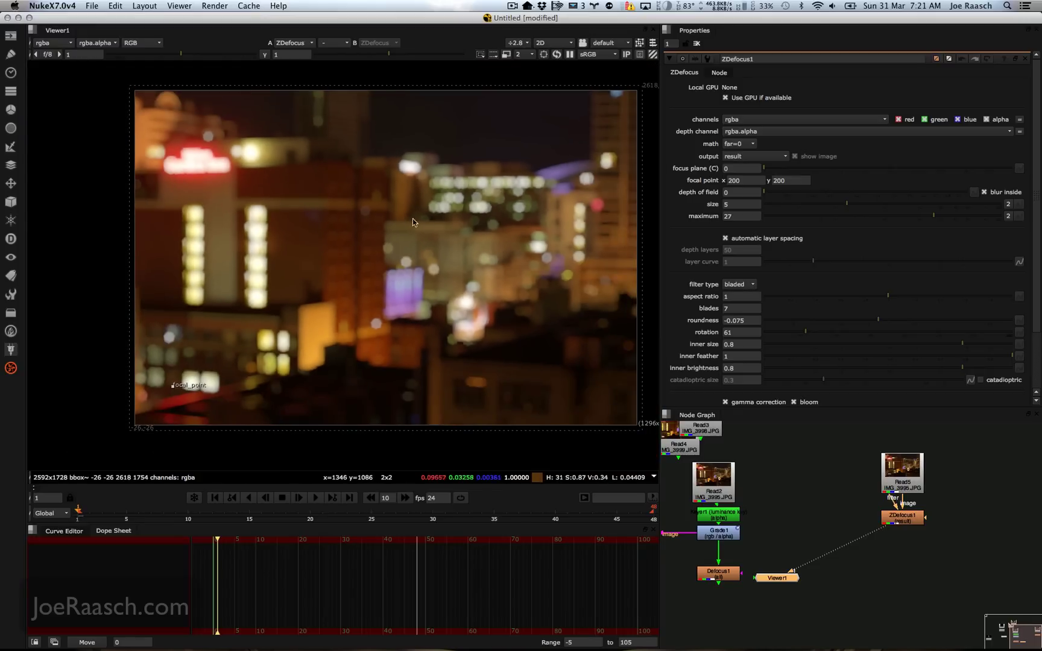
Connect ZDefocus1's filter input to Reformat1 below the flare.
drag(895, 499, 731, 527)
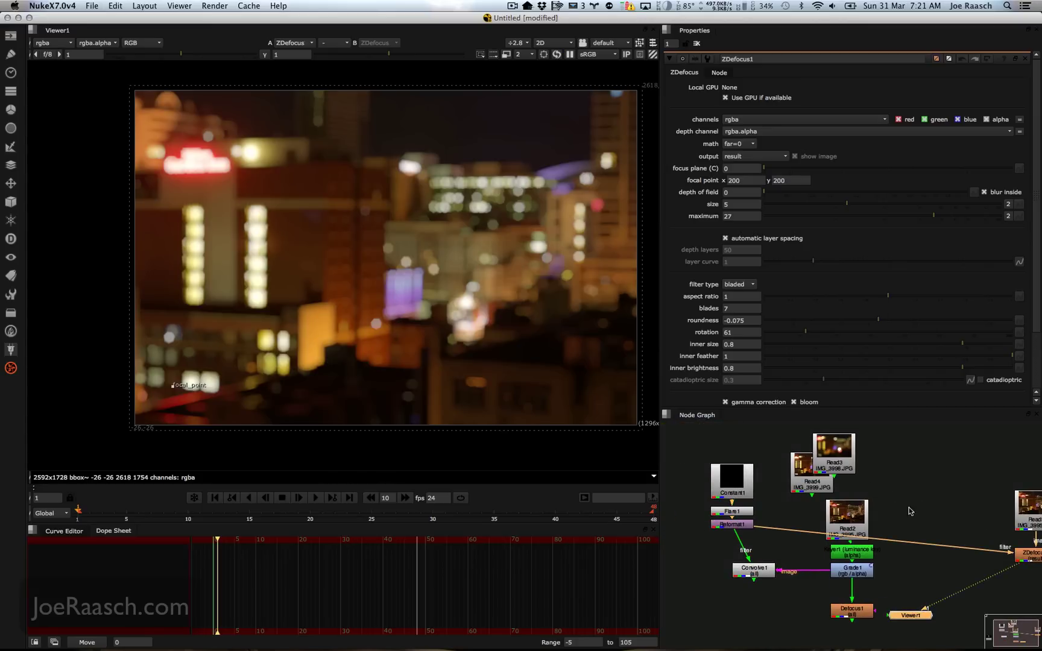
Set ZDefocus1's filter type to image with rgba.red as the filter channel, and inspect the bokeh on the city lights.
middle_drag(925, 508, 759, 458)
click(868, 507)
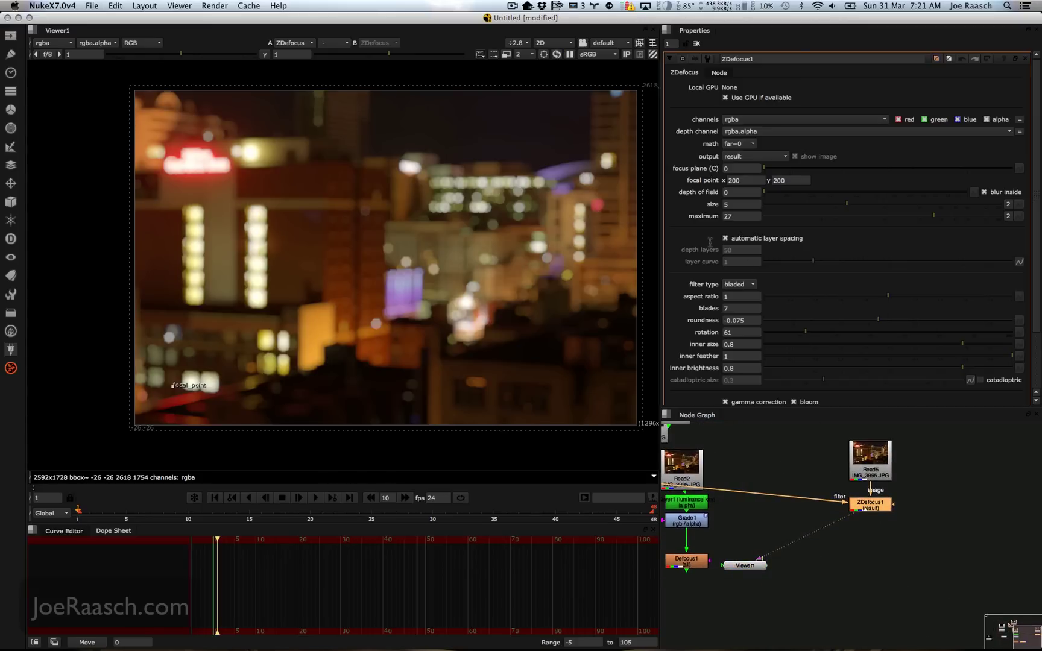
click(739, 284)
click(742, 292)
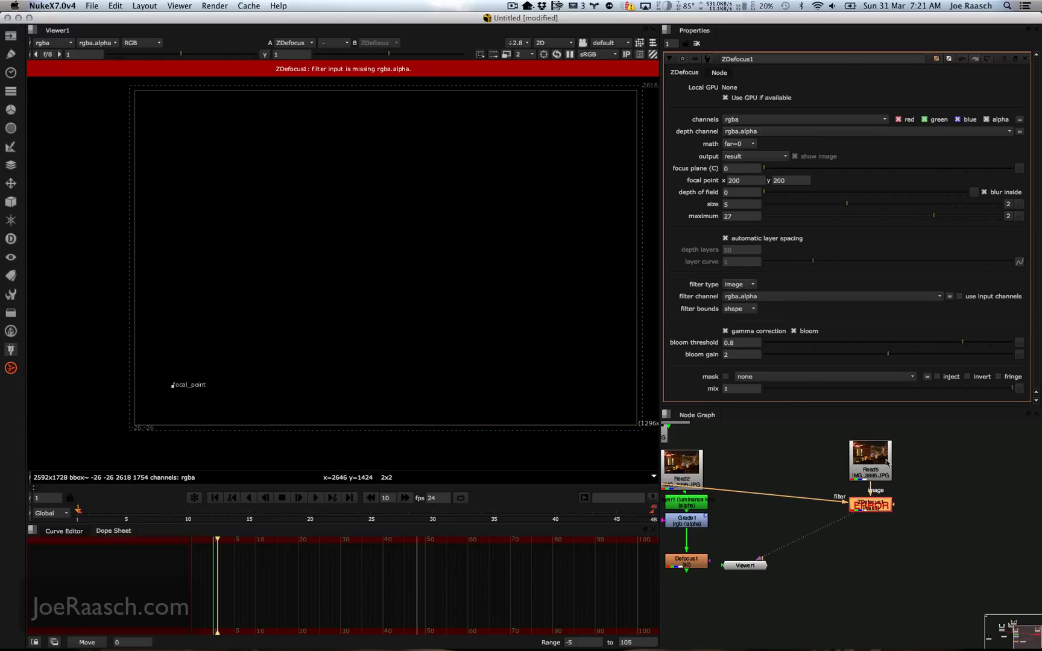
click(741, 297)
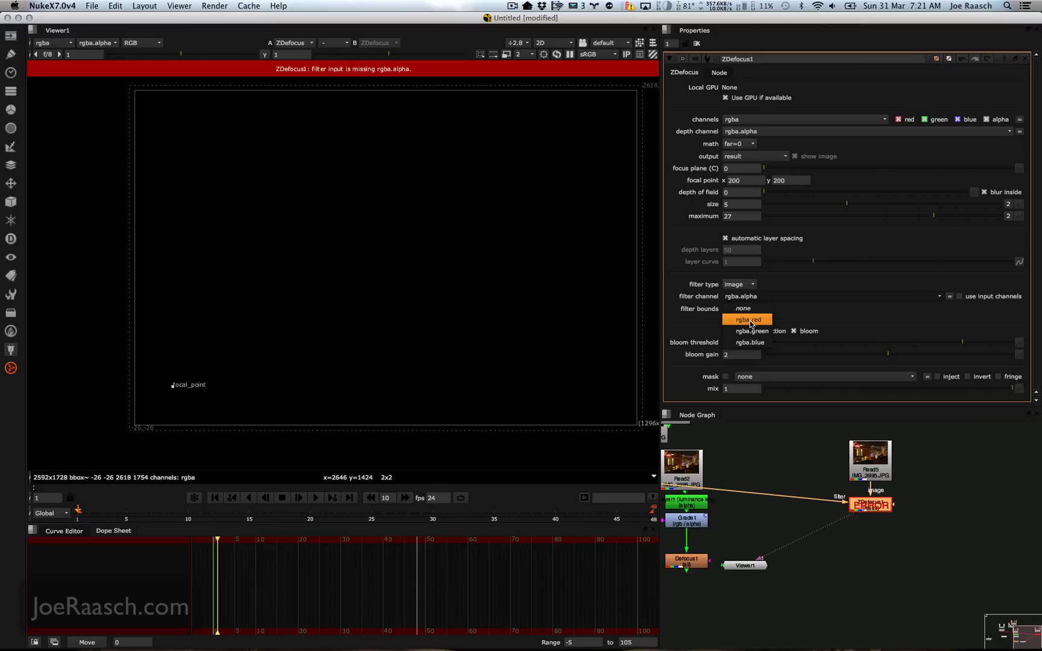
click(750, 321)
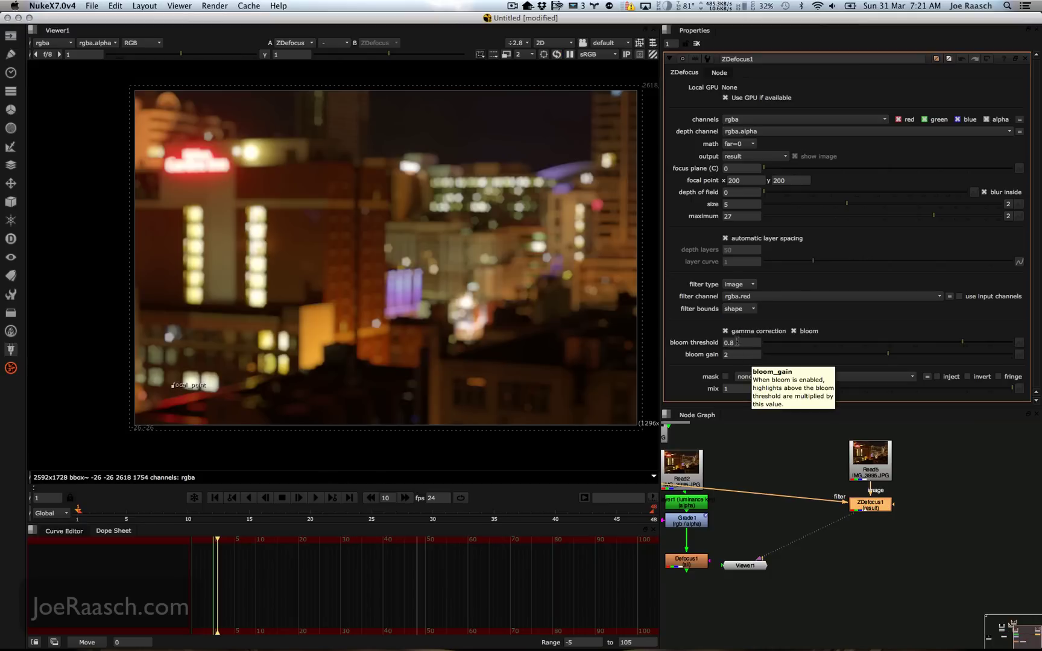
scroll(453, 241, up, 4)
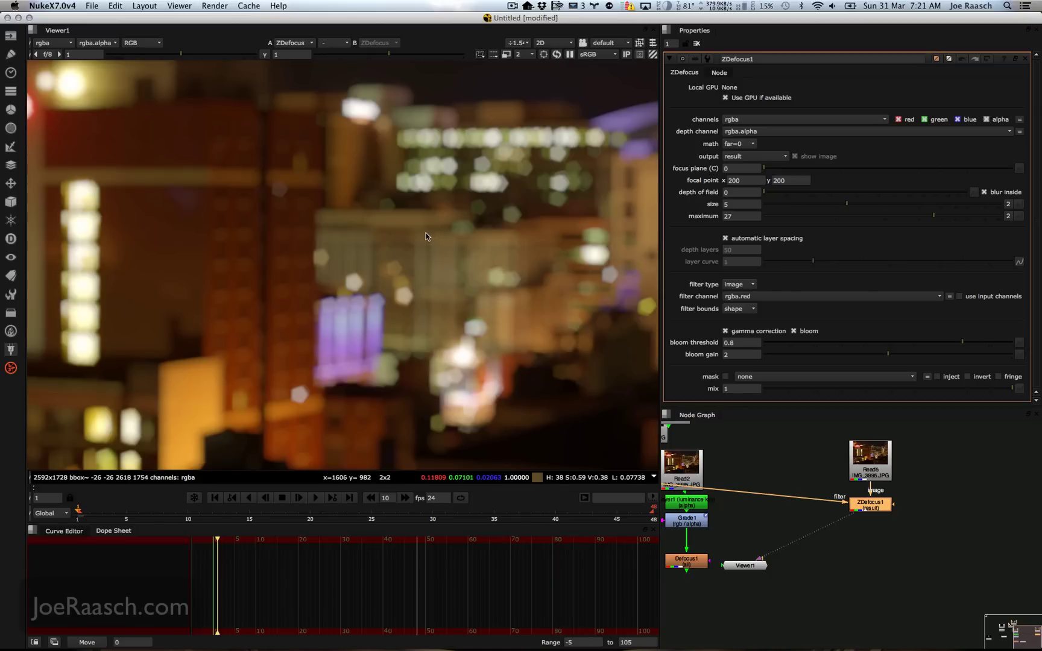
scroll(507, 223, down, 4)
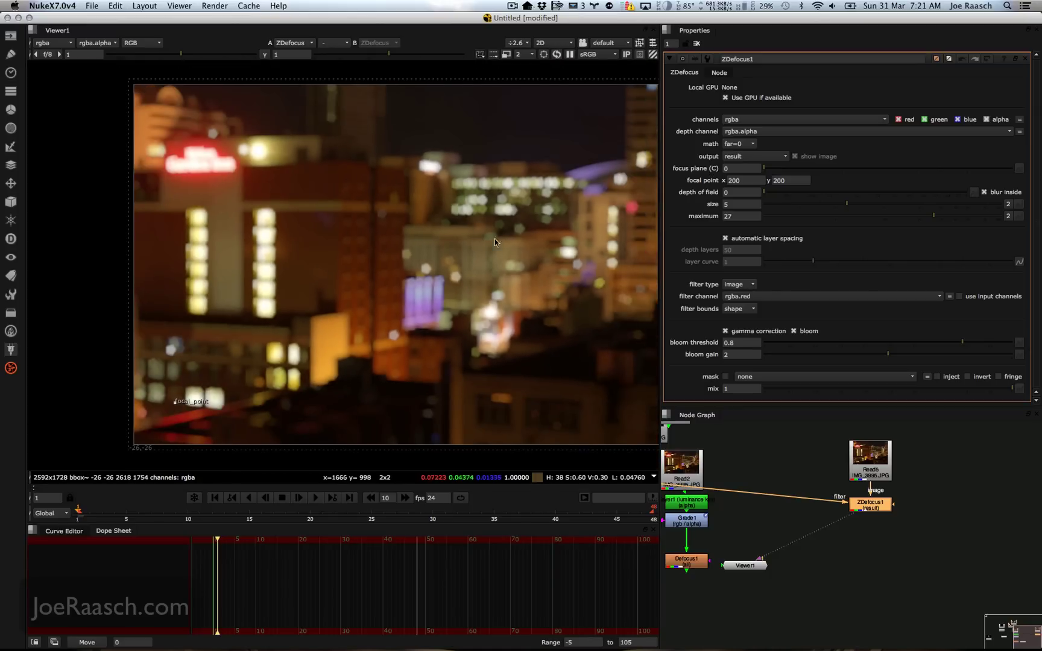
middle_drag(670, 567, 793, 543)
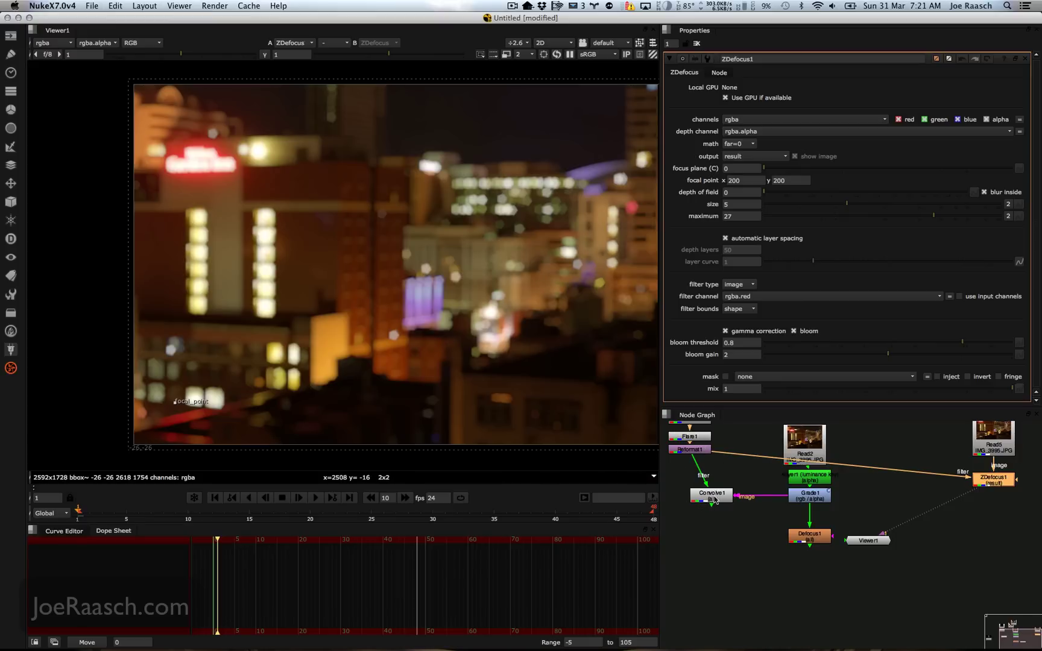
middle_drag(940, 452, 846, 482)
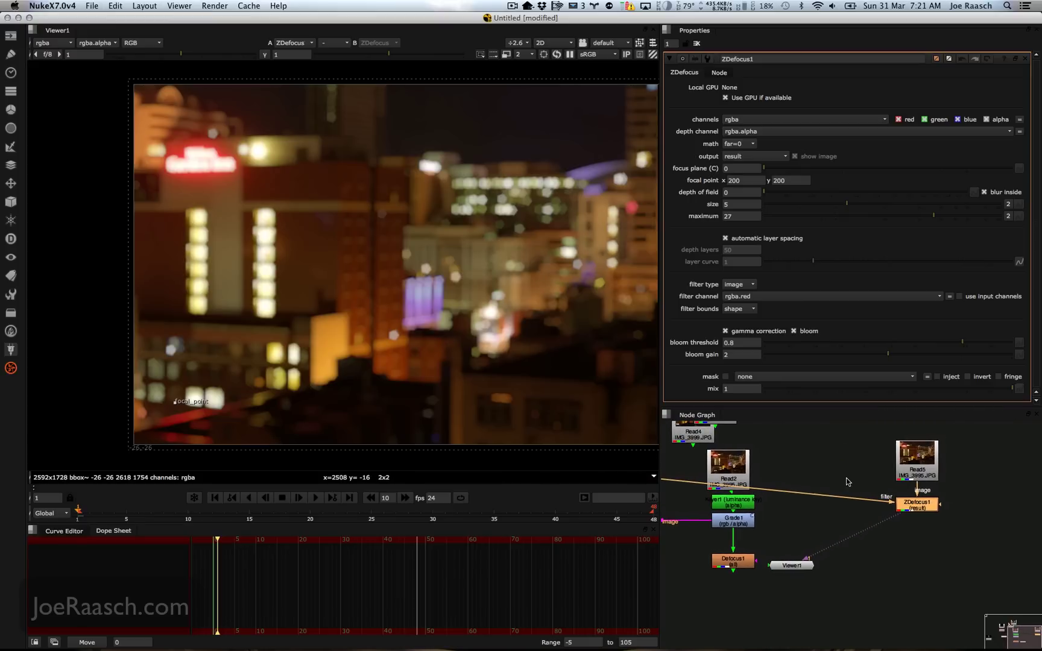
middle_drag(505, 301, 456, 290)
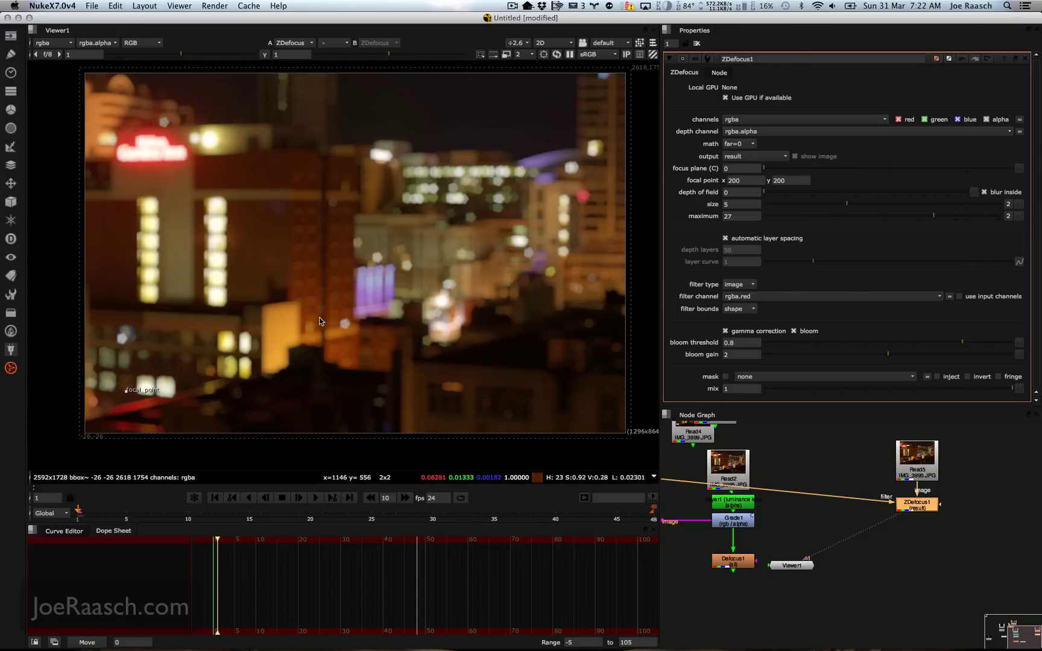
drag(734, 565, 737, 552)
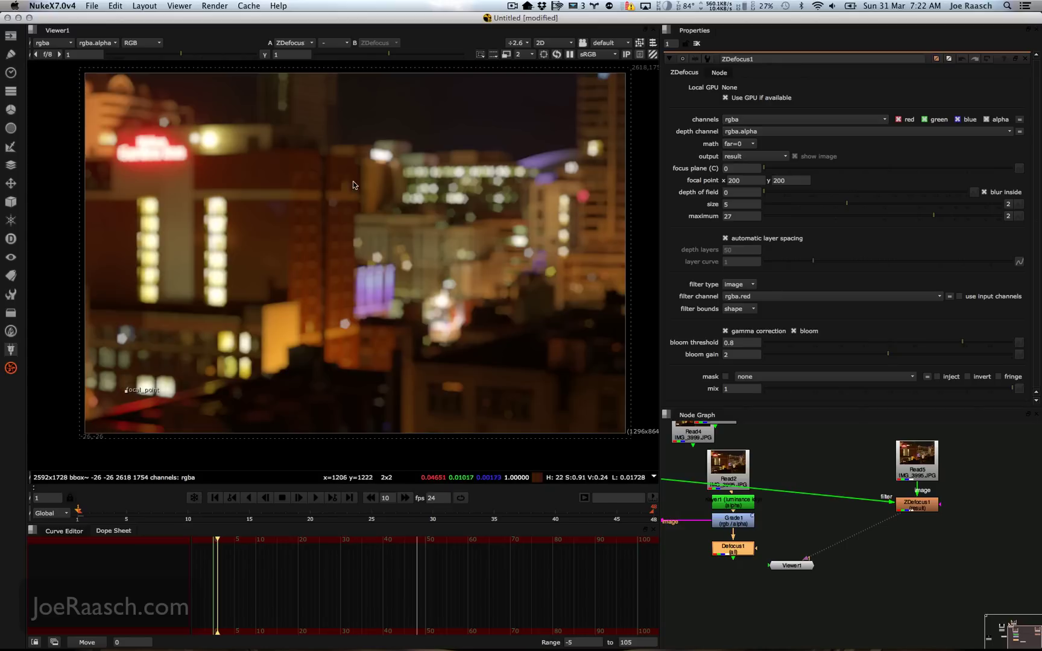
drag(726, 555, 703, 562)
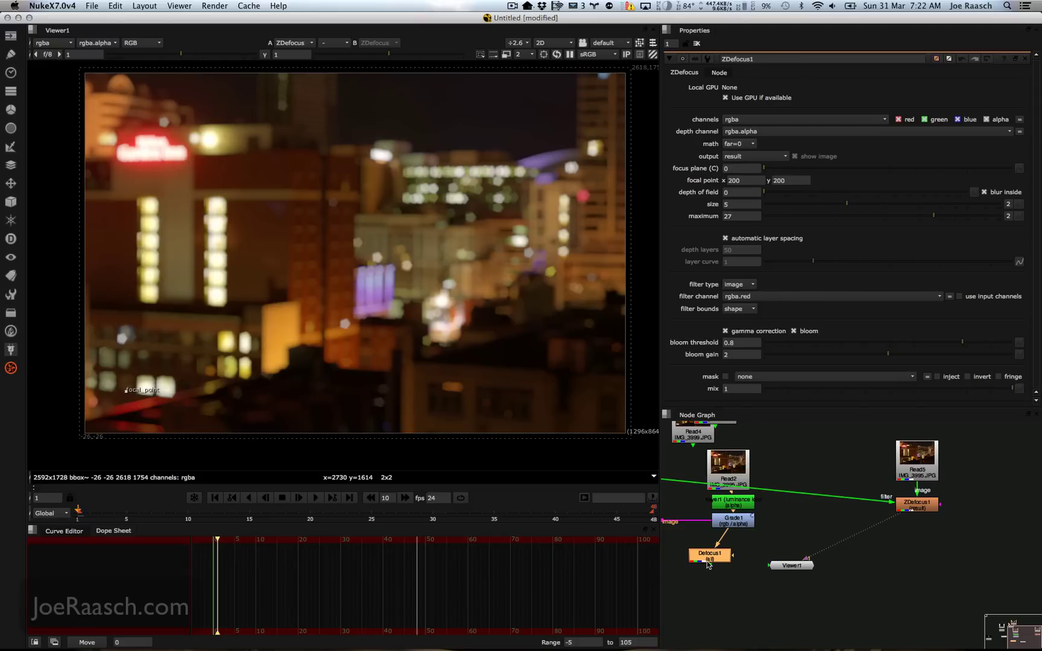
mouse_move(709, 565)
mouse_down()
mouse_move(698, 563)
mouse_move(720, 558)
mouse_up()
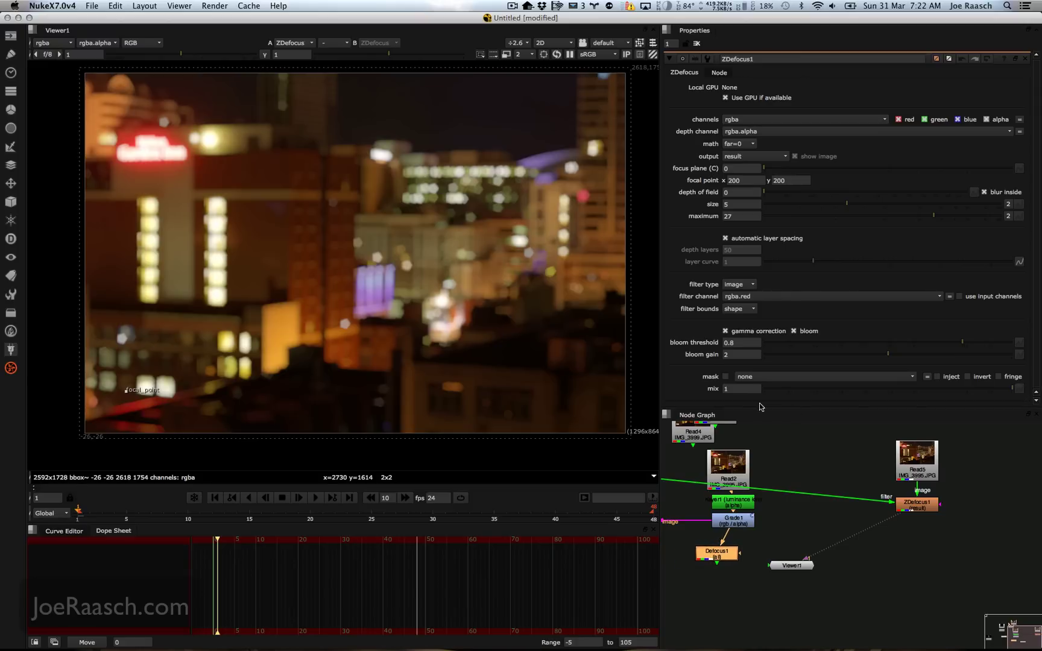
middle_drag(835, 445, 786, 481)
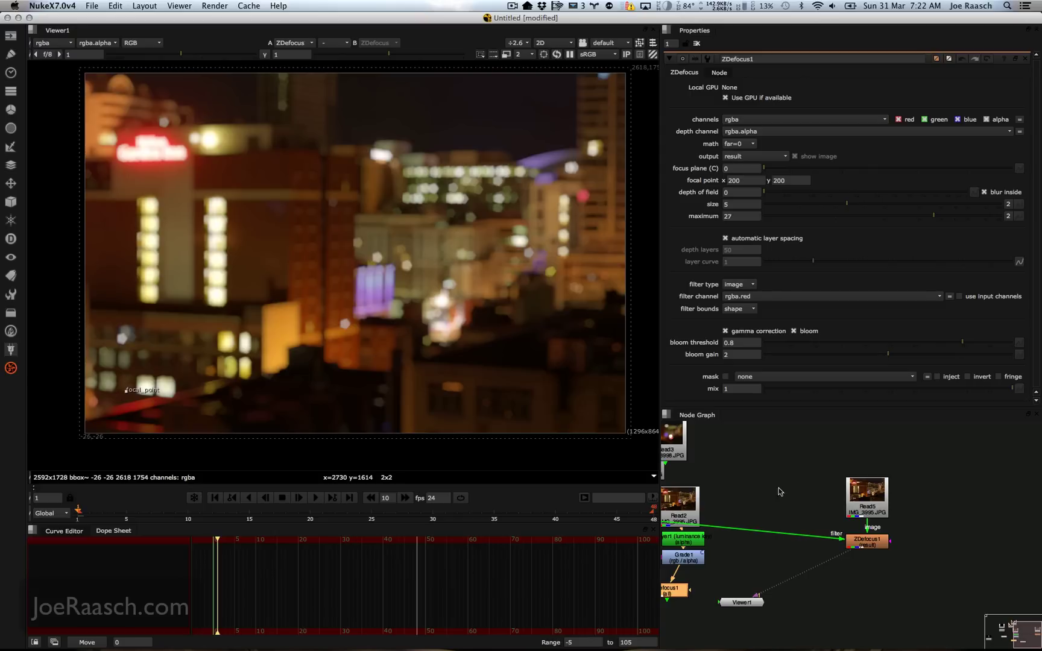
middle_drag(665, 587, 769, 549)
mouse_move(757, 566)
mouse_down()
mouse_move(784, 559)
mouse_move(776, 565)
mouse_up()
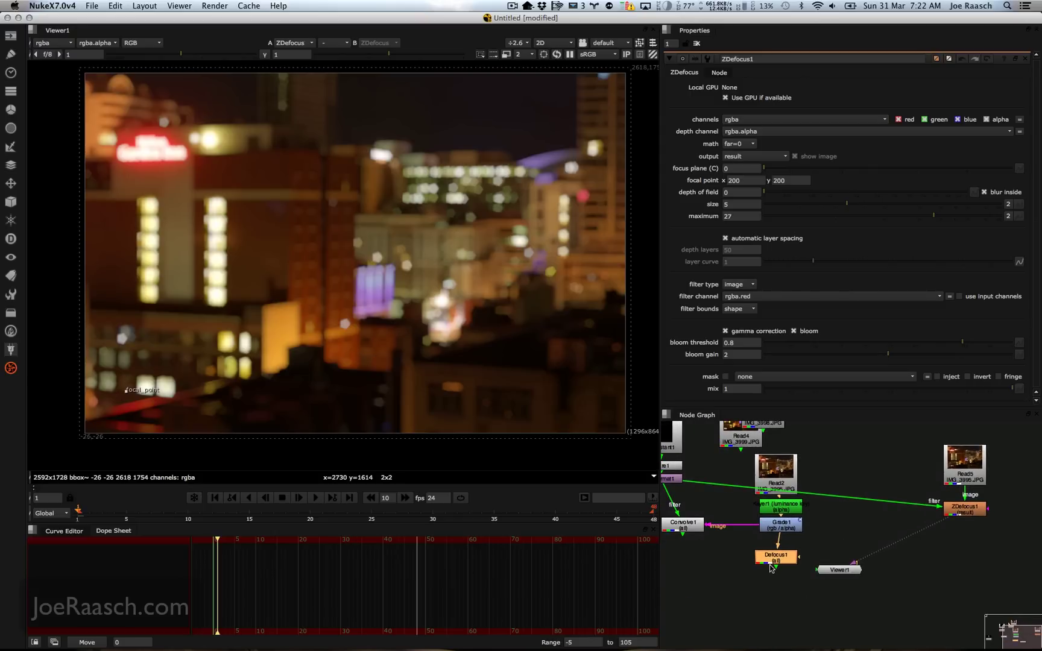
middle_drag(873, 490, 765, 535)
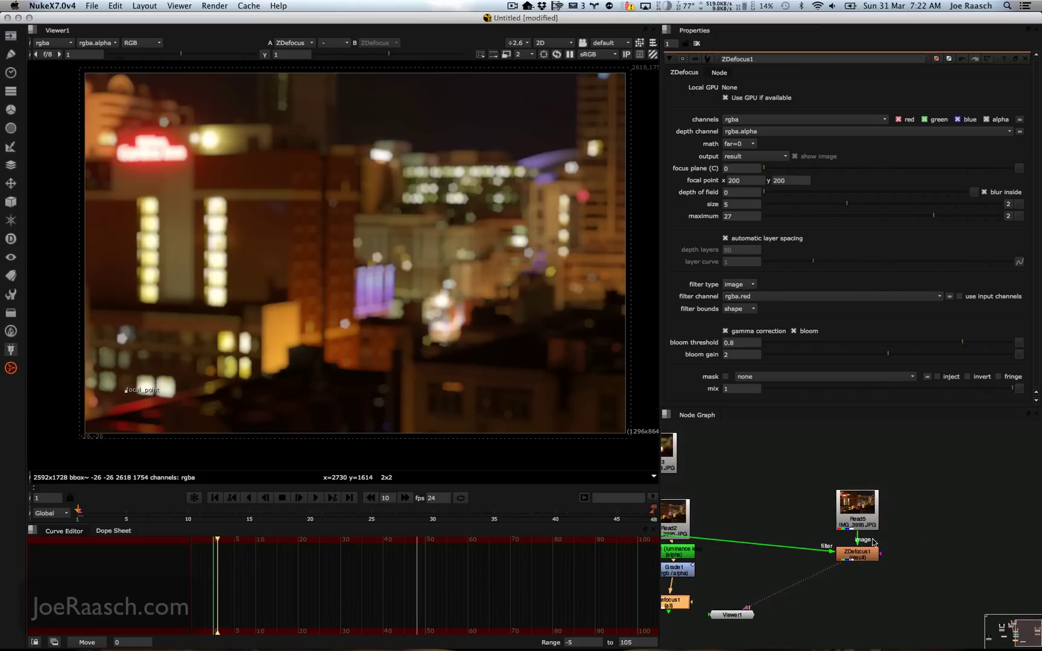
click(856, 553)
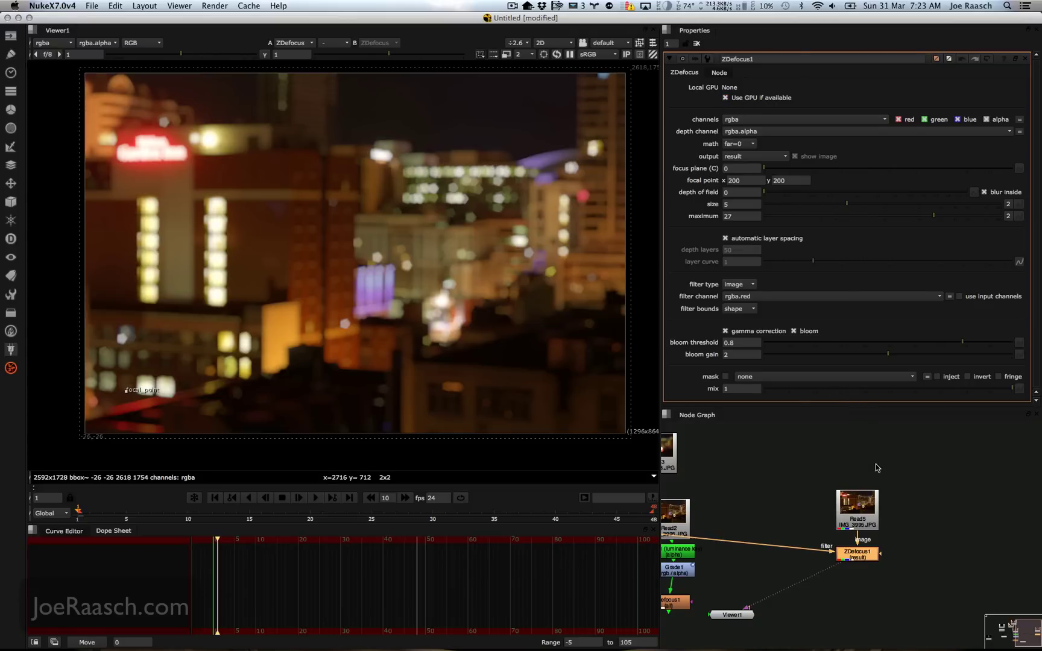
Turn off auto alpha on Read5 and insert a Ramp node between Read5 and ZDefocus1.
drag(857, 509, 861, 486)
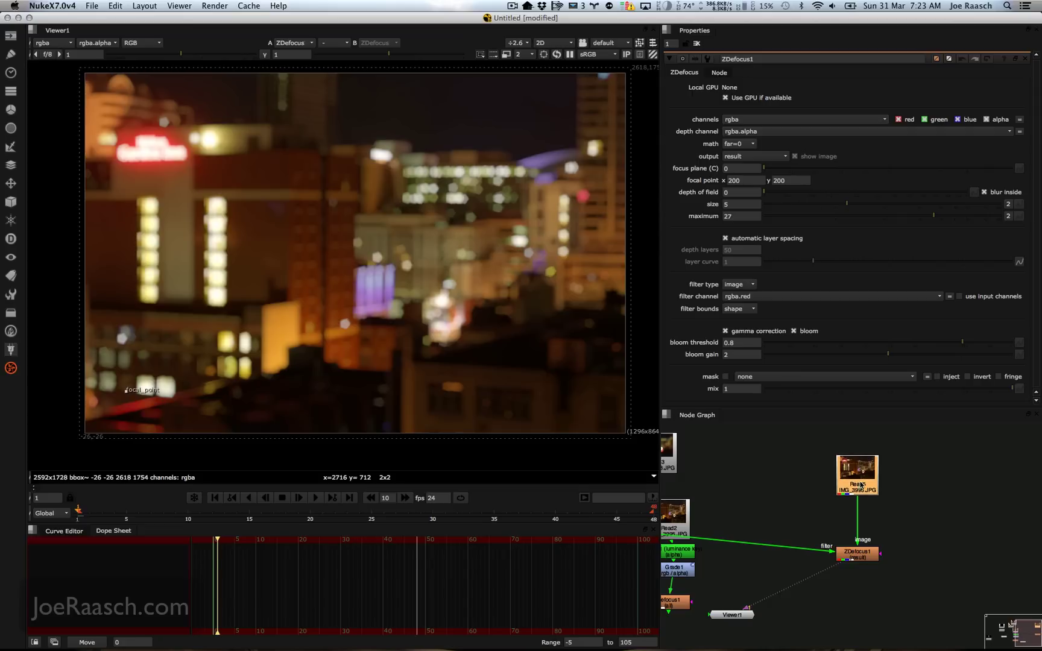
double_click(863, 483)
click(892, 203)
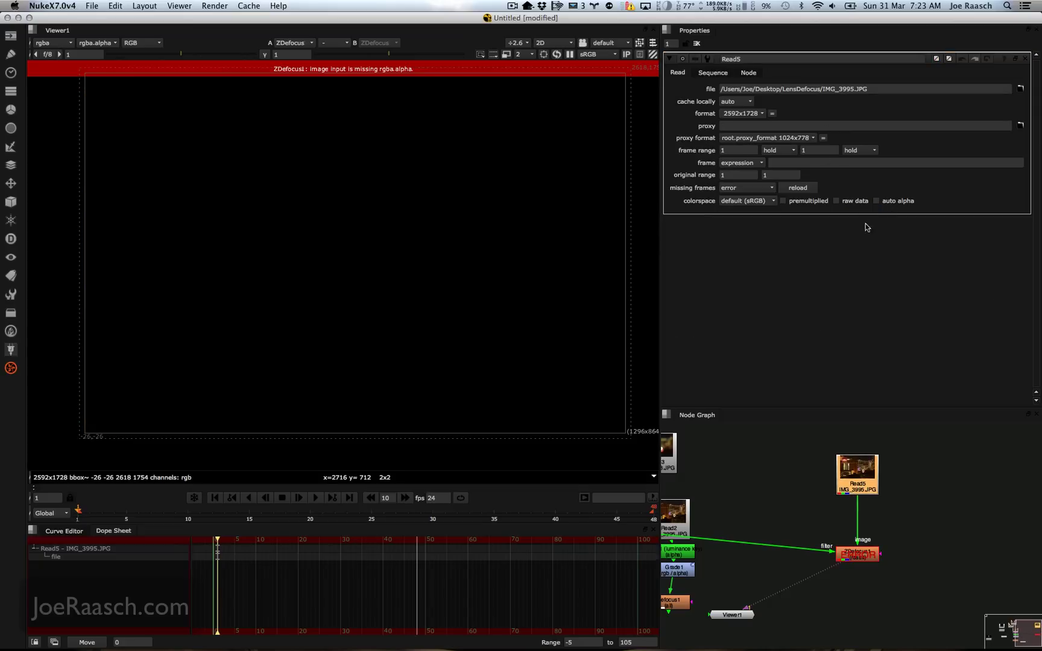
key(Tab)
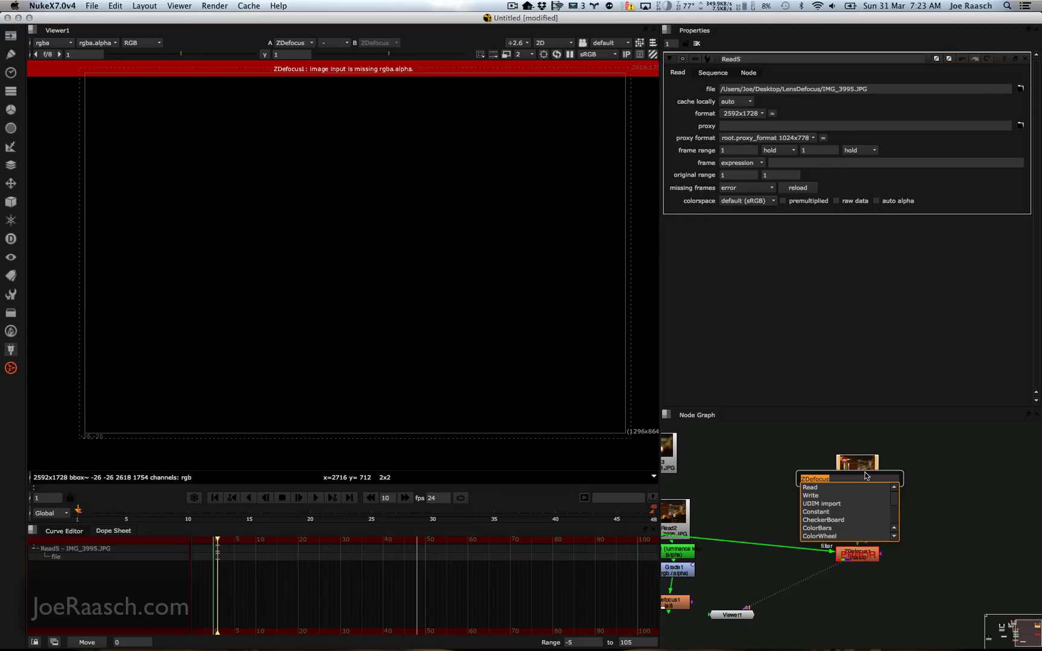
text(ramp)
key(Return)
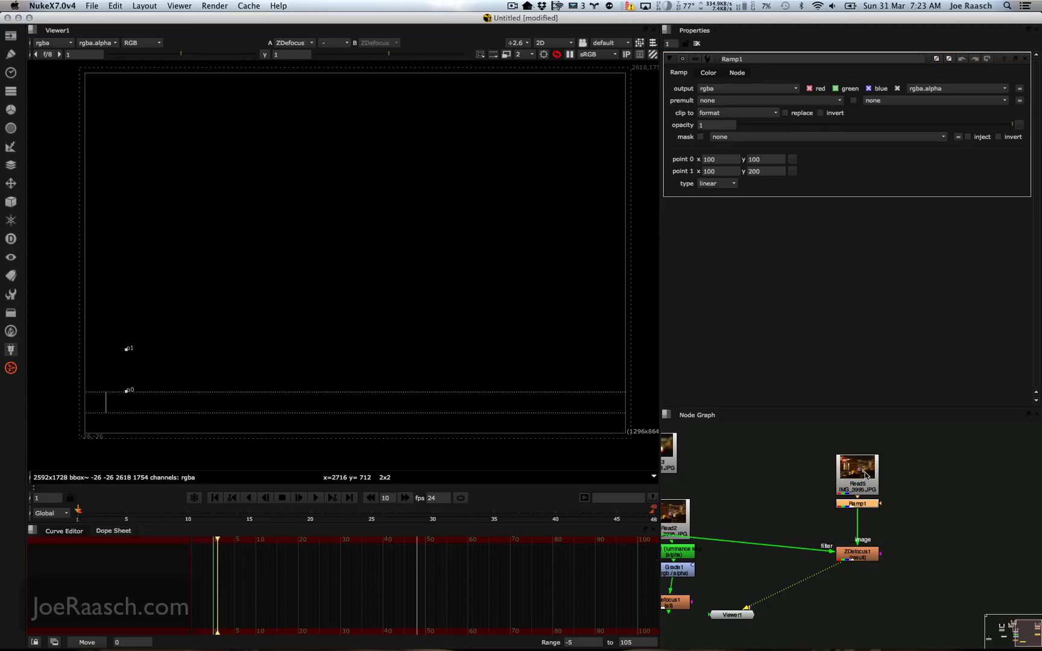
View Ramp1 and stretch its gradient vertically, with point 0 at about (982, 42) and point 1 at about (984, 1676).
drag(106, 393, 358, 153)
drag(128, 353, 290, 429)
key(1)
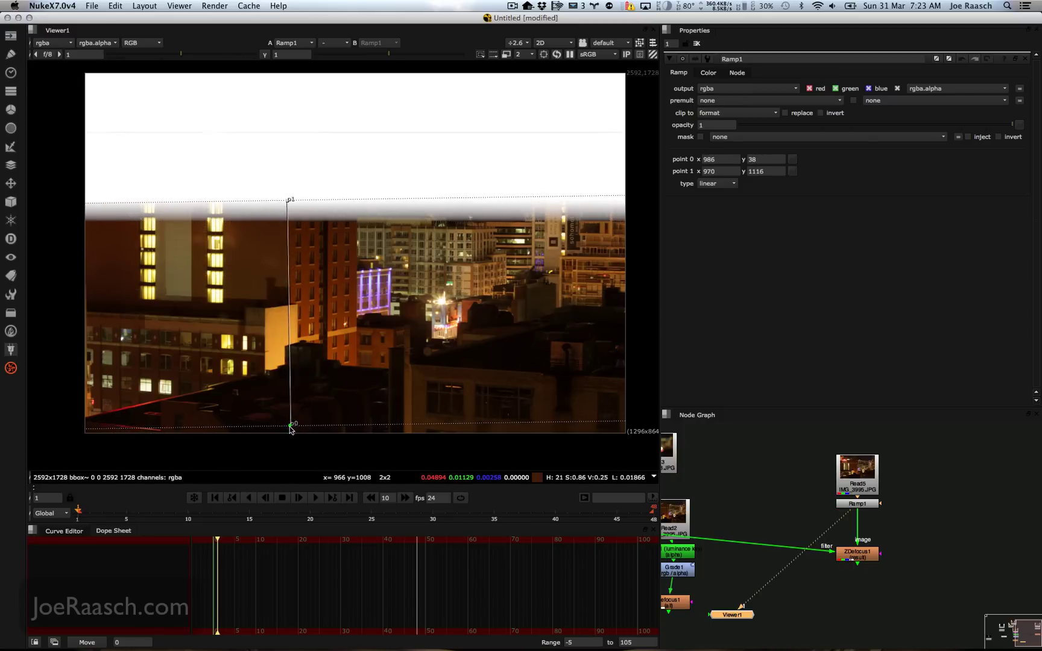
drag(288, 202, 292, 82)
Limit Ramp1's output to alpha and set its type to plinear.
click(735, 91)
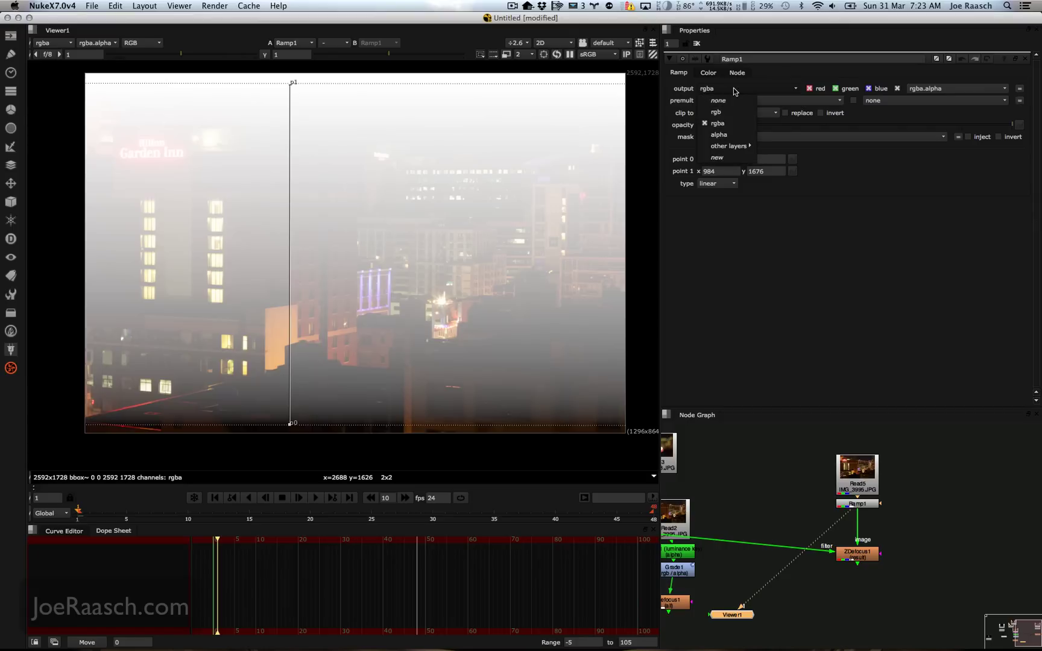
click(727, 135)
click(717, 184)
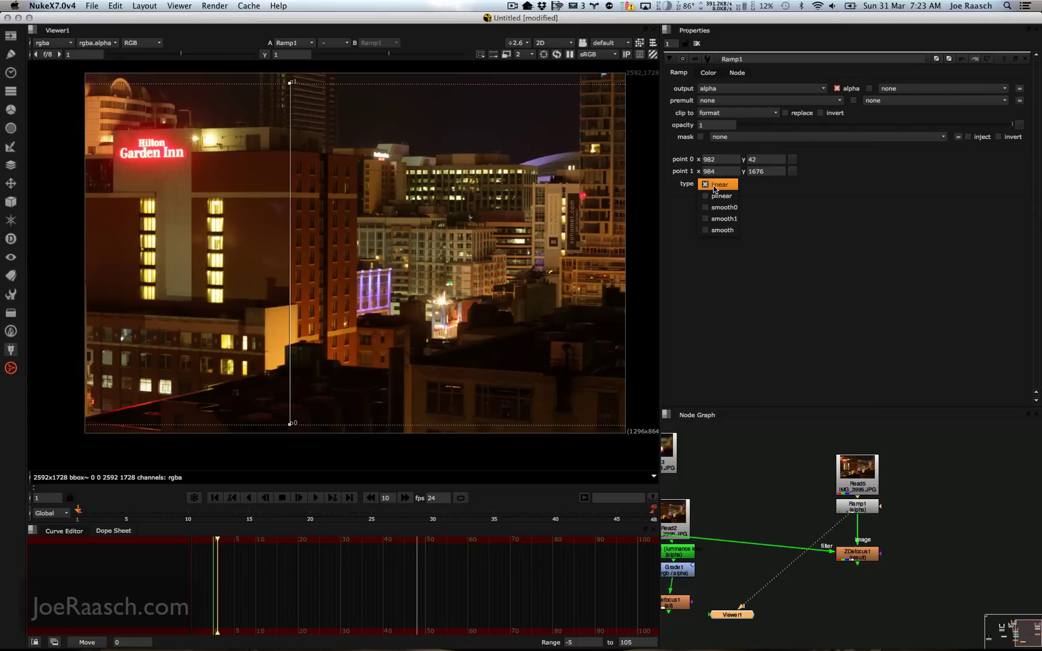
click(719, 197)
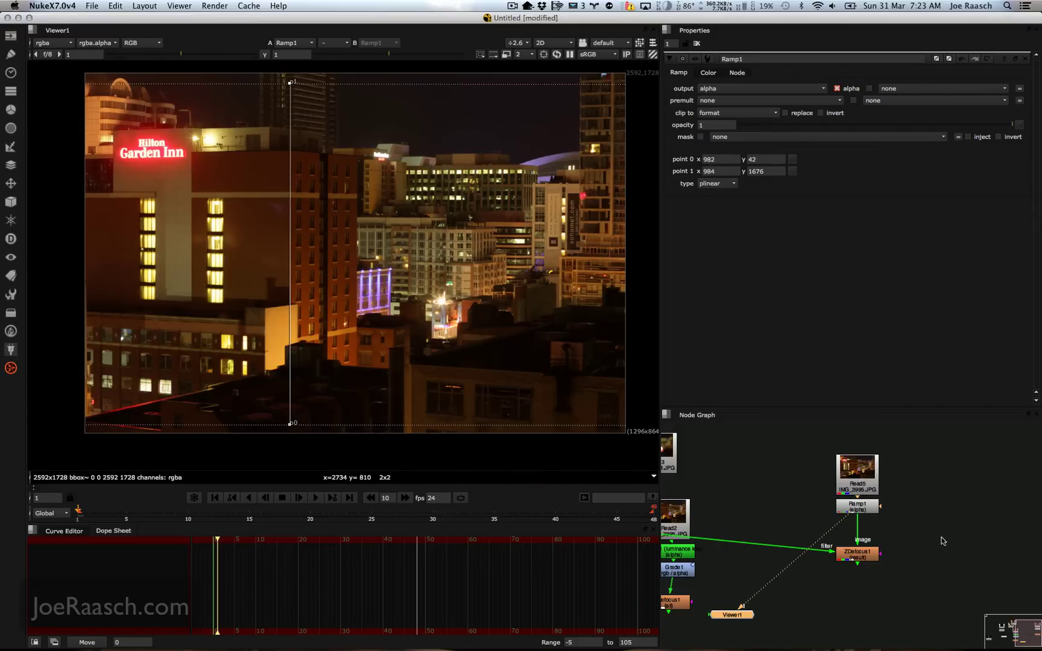
View Ramp1's alpha with ZDefocus1's properties open and move the focal point to about x 1240, y 714.
click(859, 560)
key(1)
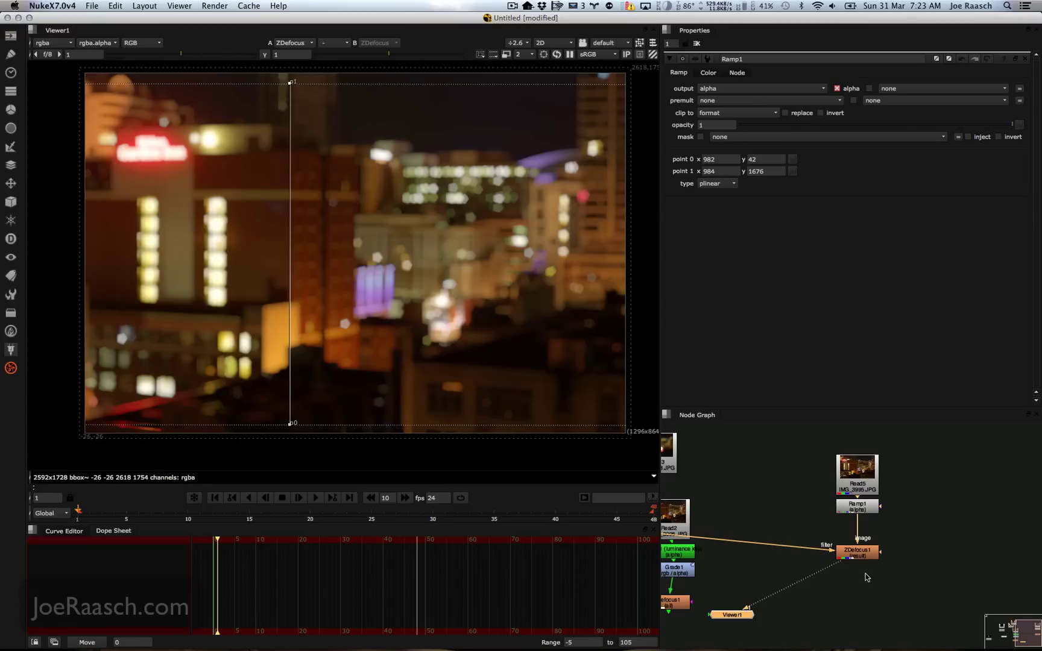
double_click(862, 557)
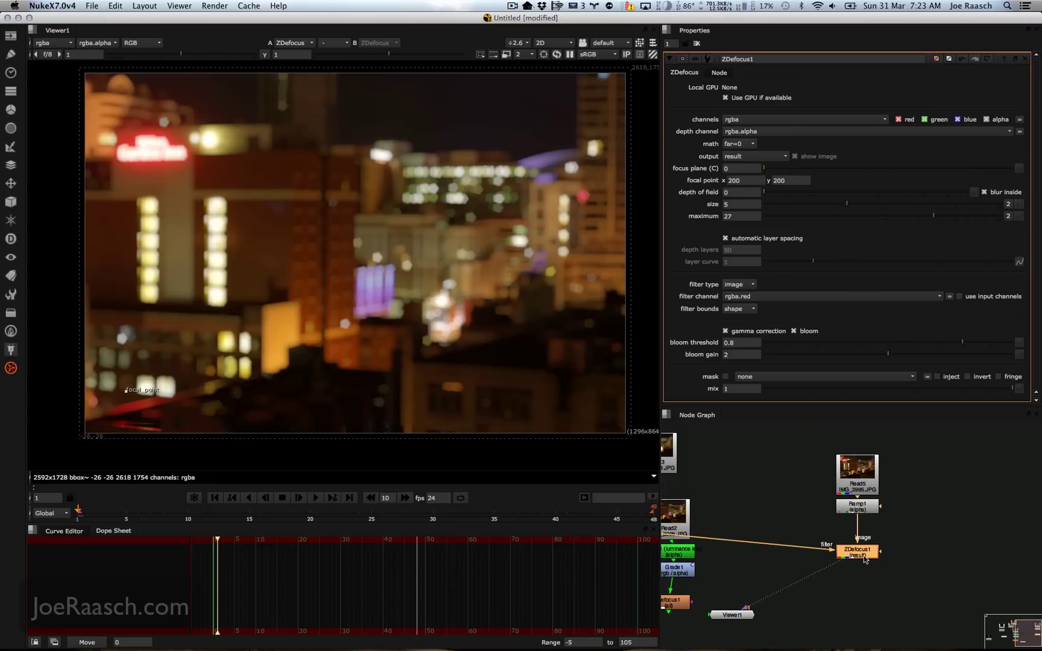
click(857, 506)
key(1)
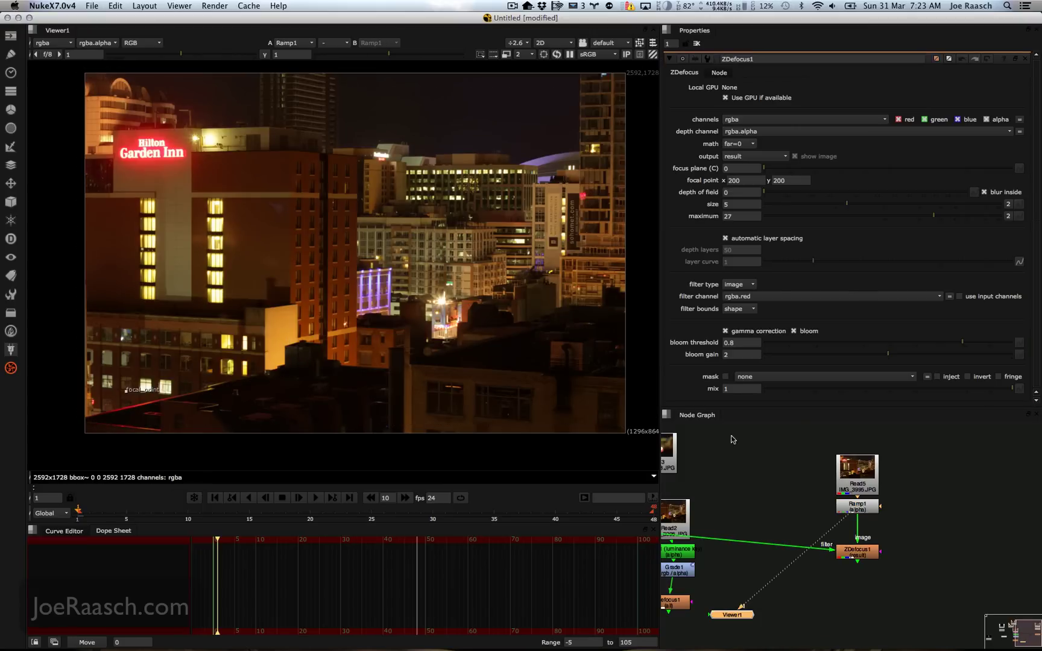
key(a)
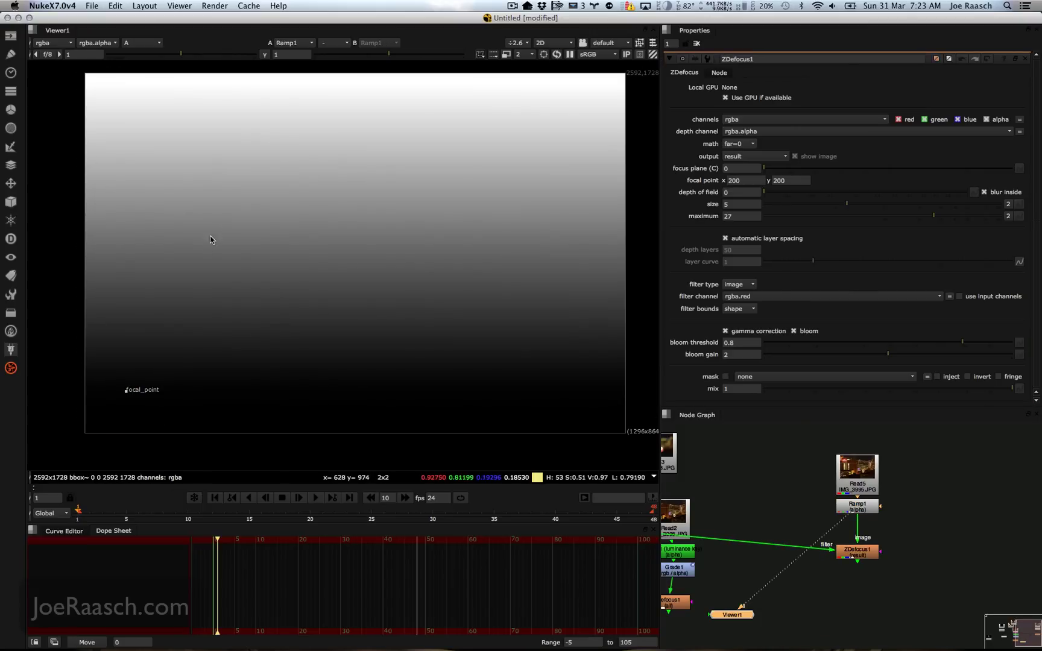
drag(127, 392, 348, 297)
key(a)
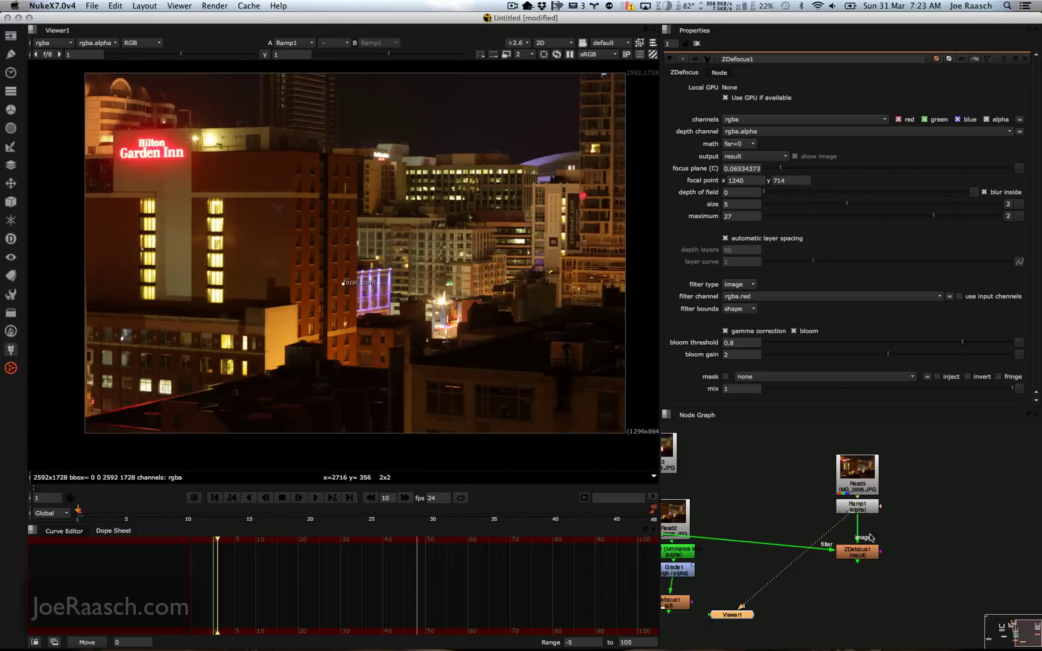
View ZDefocus1's result and move the focal point onto the distant lit office building at about x 1916, y 1150.
click(864, 553)
key(1)
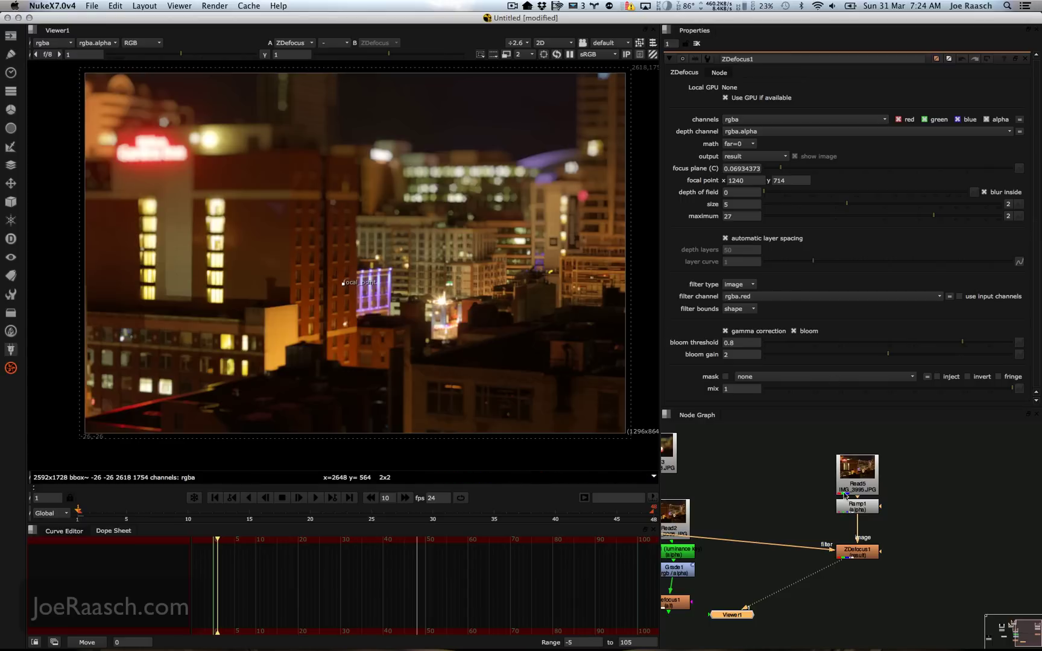
drag(347, 287, 487, 194)
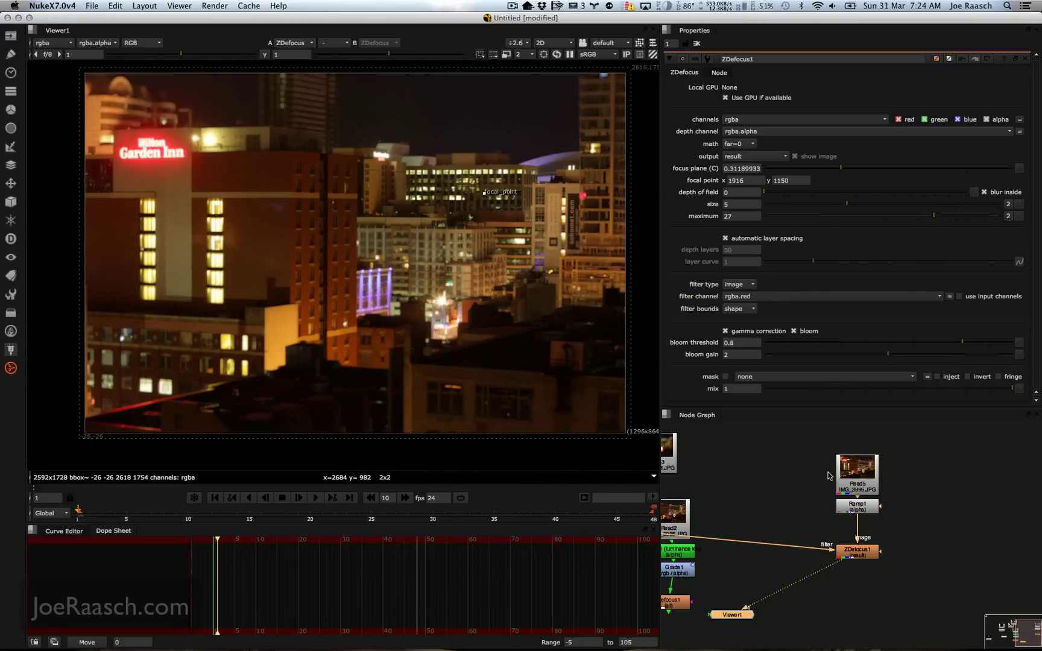
Turn Ramp1's gradient sideways by moving point 0 to about (2094, 1184) and point 1 to about (1488, 1208).
double_click(855, 509)
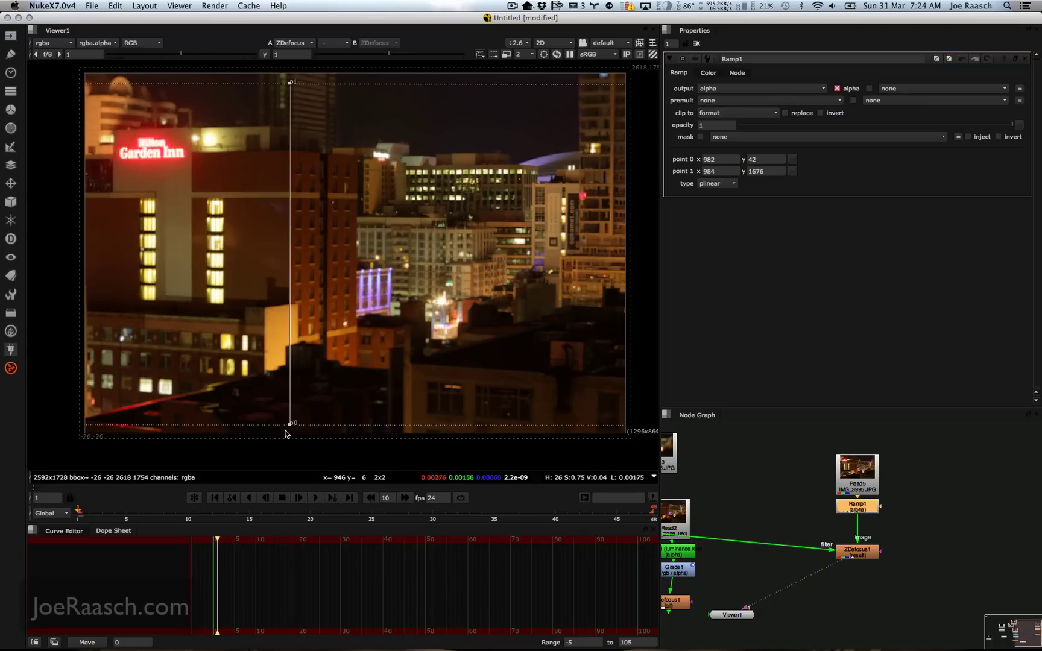
drag(290, 424, 522, 188)
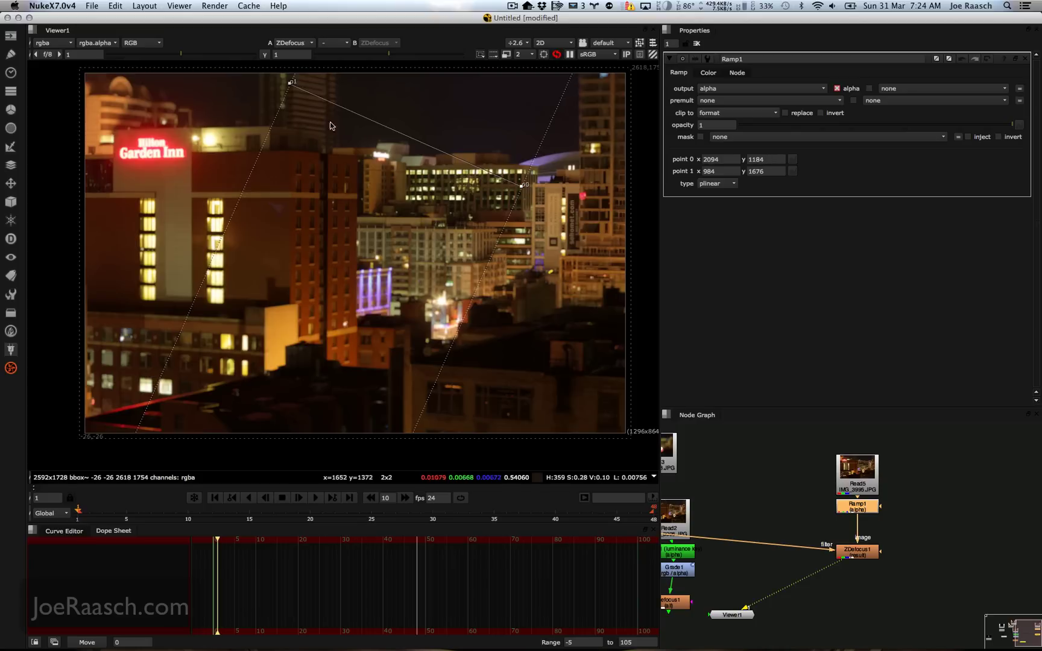
drag(290, 82, 395, 180)
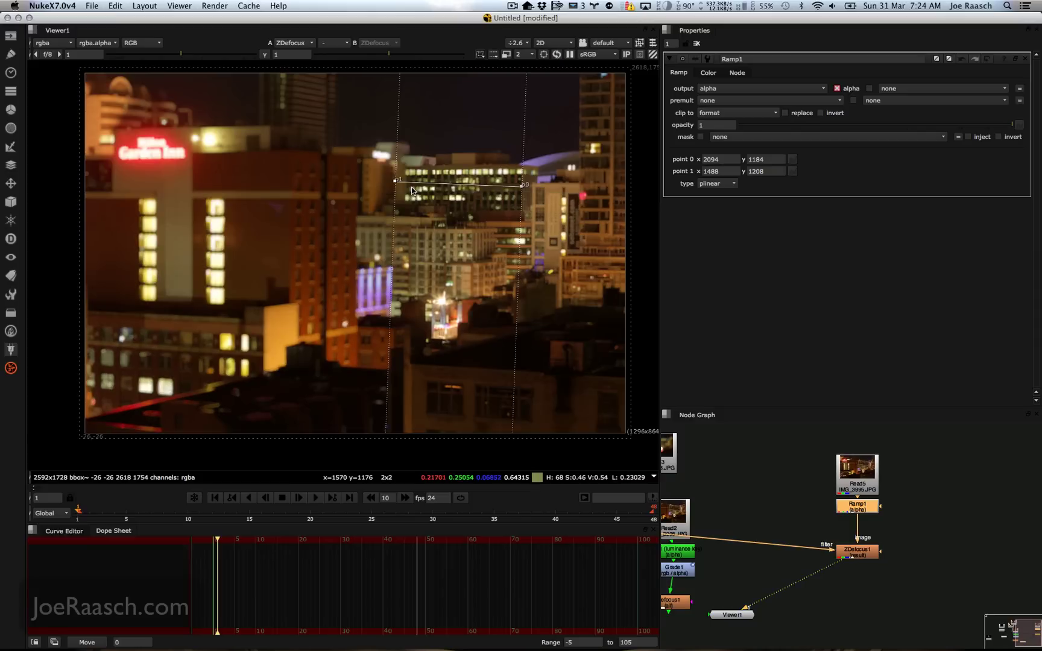
Open ZDefocus1's properties and move its focal point across the distant office building to about x 1850, y 1222.
double_click(842, 553)
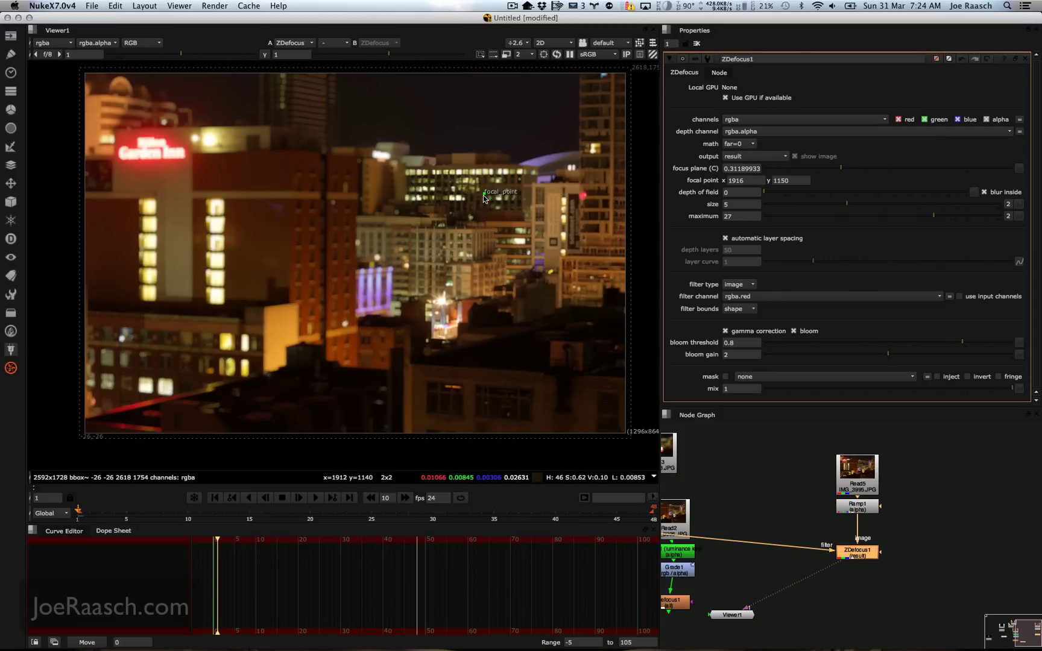
drag(484, 193, 502, 183)
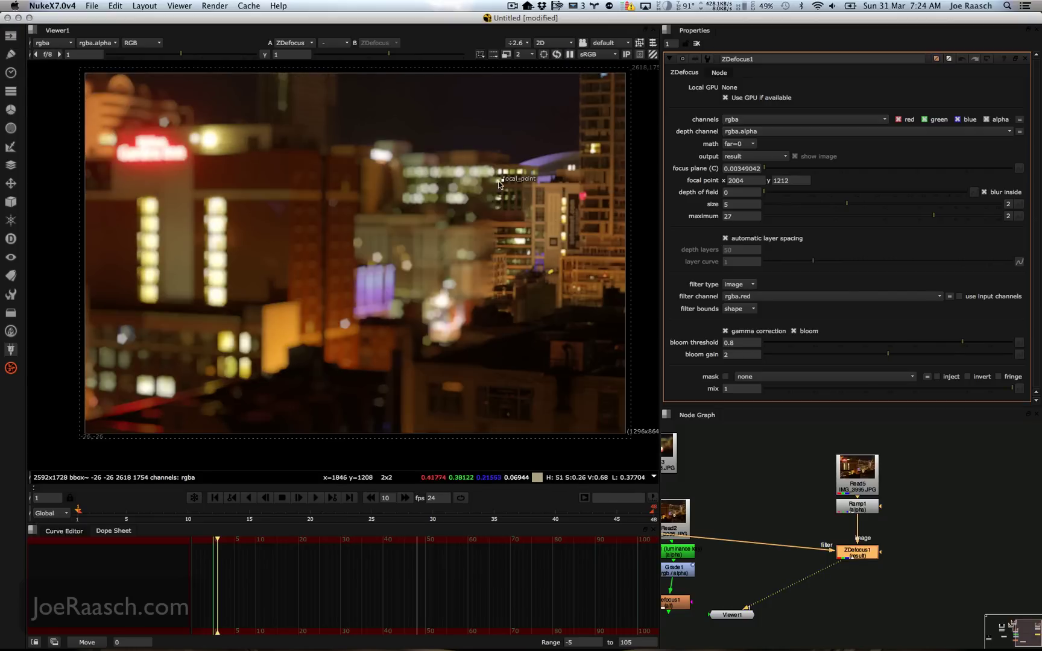
drag(499, 184, 465, 183)
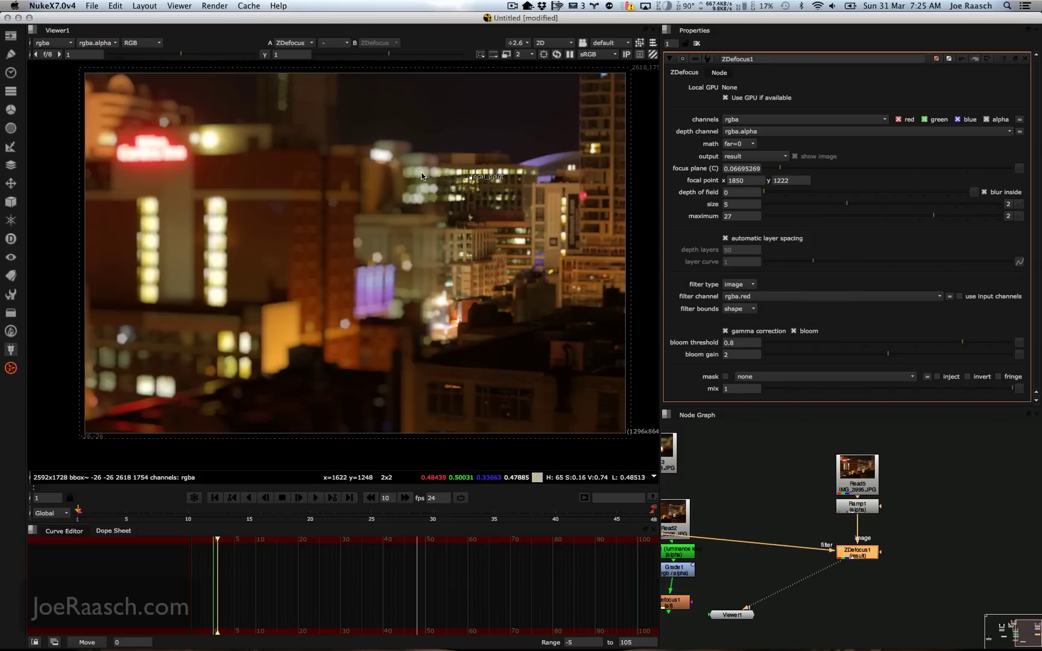
scroll(446, 176, up, 6)
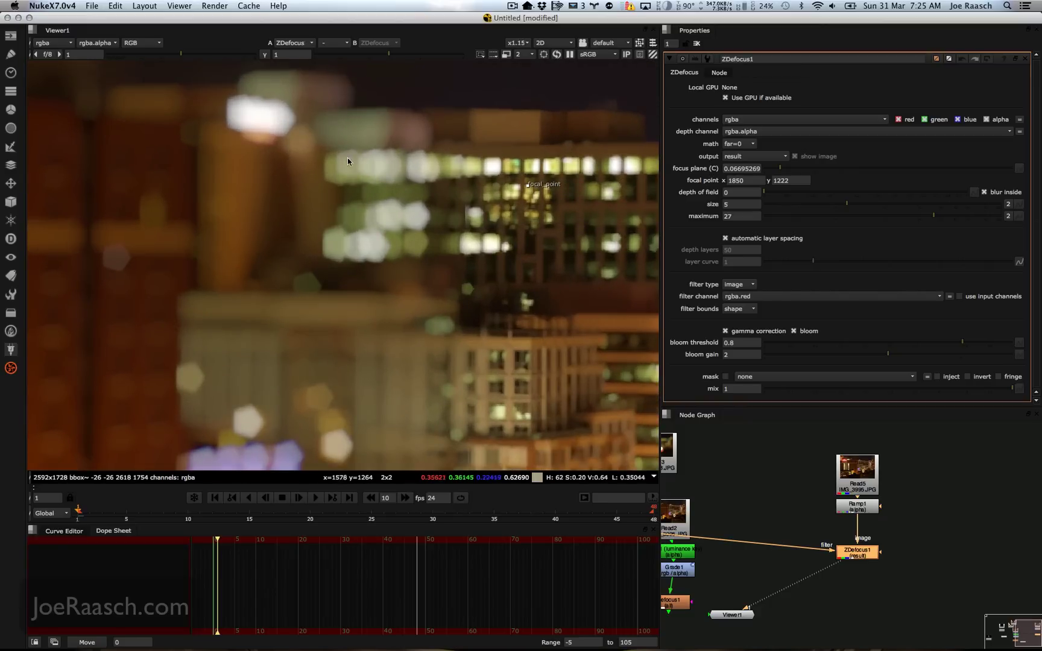
scroll(472, 170, down, 7)
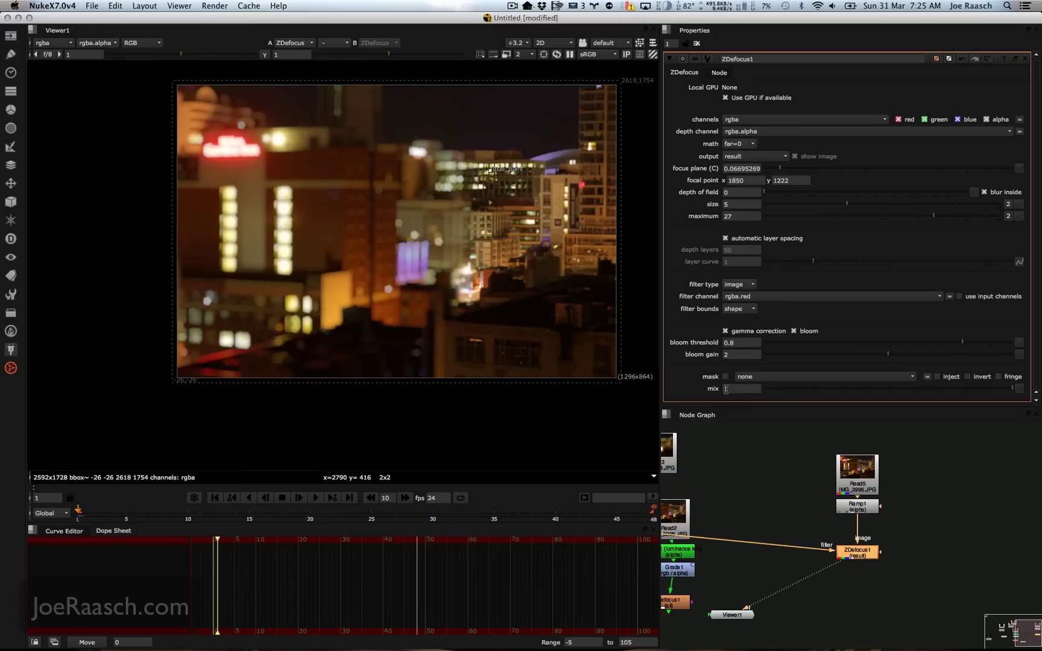
Show the Read1 head render in the viewer and go to frame 15.
middle_drag(717, 493, 787, 512)
drag(802, 597, 763, 492)
key(1)
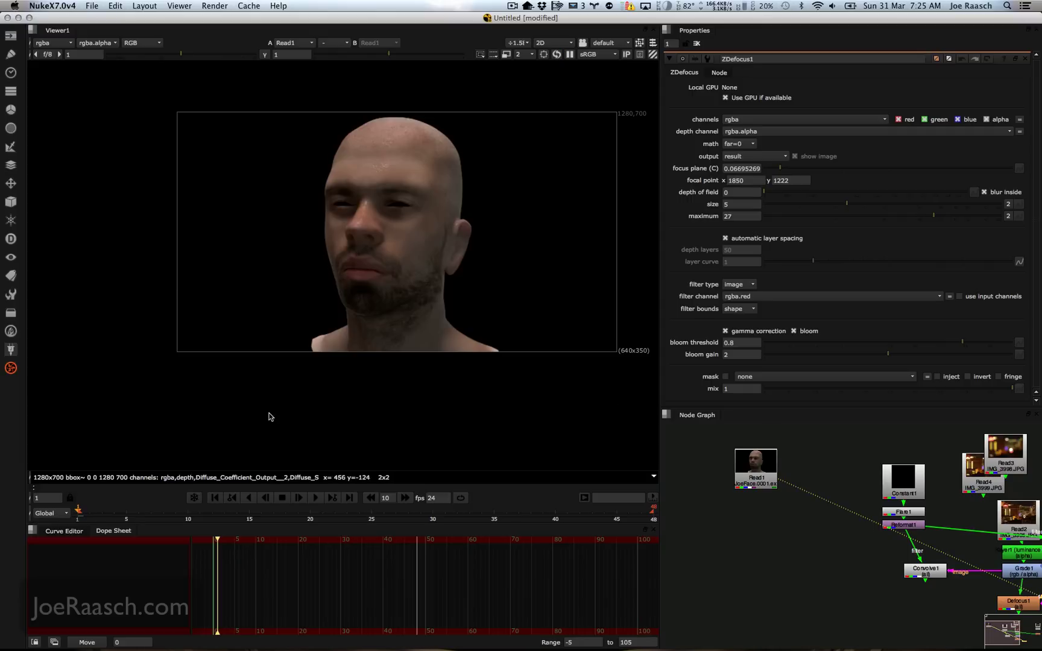
drag(277, 514, 254, 514)
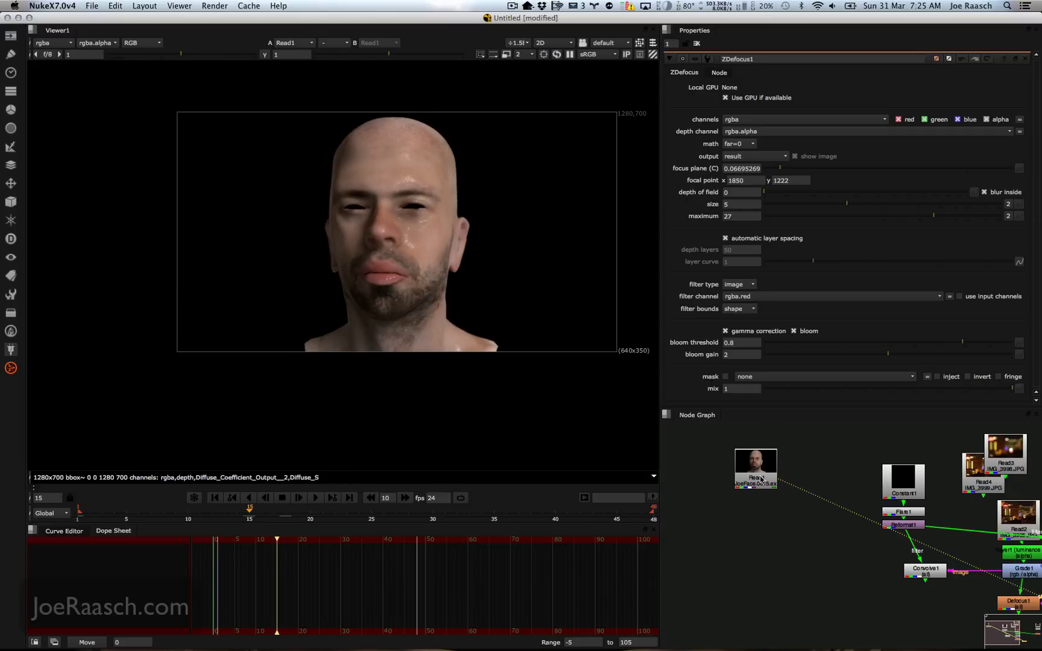
Add a ZDefocus node after Read1 and place its focal point beside the nose at about x 617, y 334.
key(Tab)
text(zd)
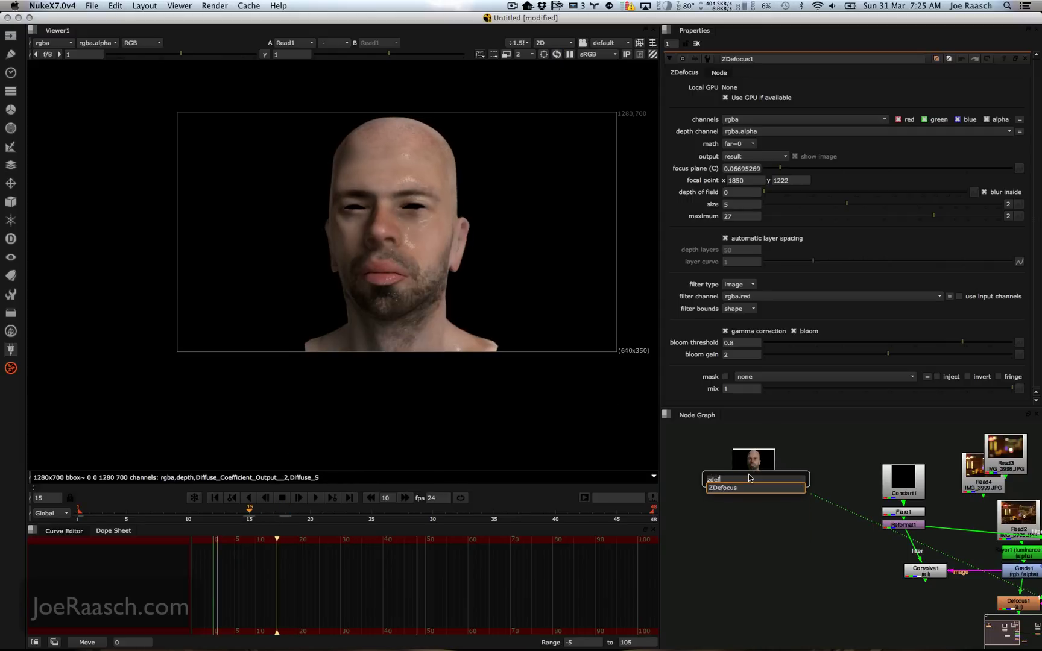
text(efocus)
key(Return)
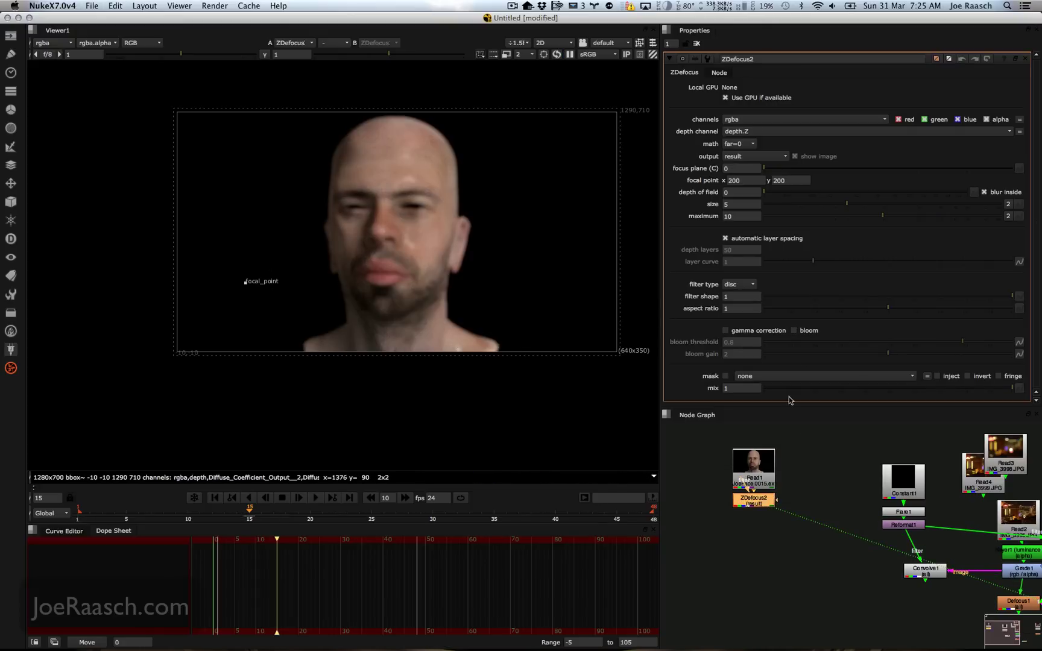
drag(247, 282, 366, 243)
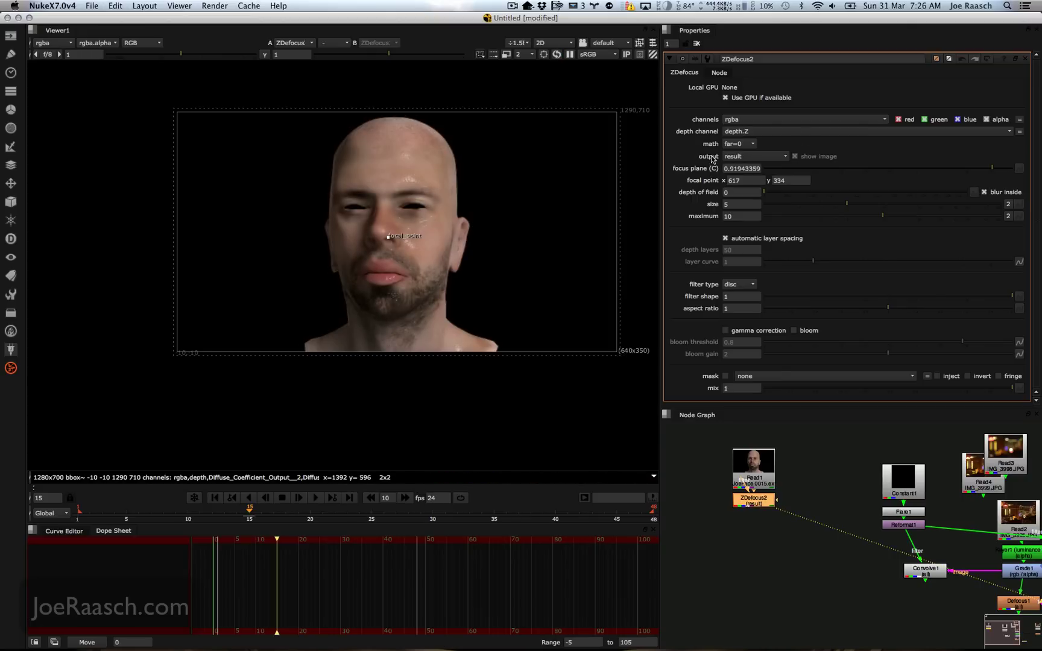
Set ZDefocus2's output to focal plane setup and move the focal point onto the cheek at about x 719, y 358.
click(737, 158)
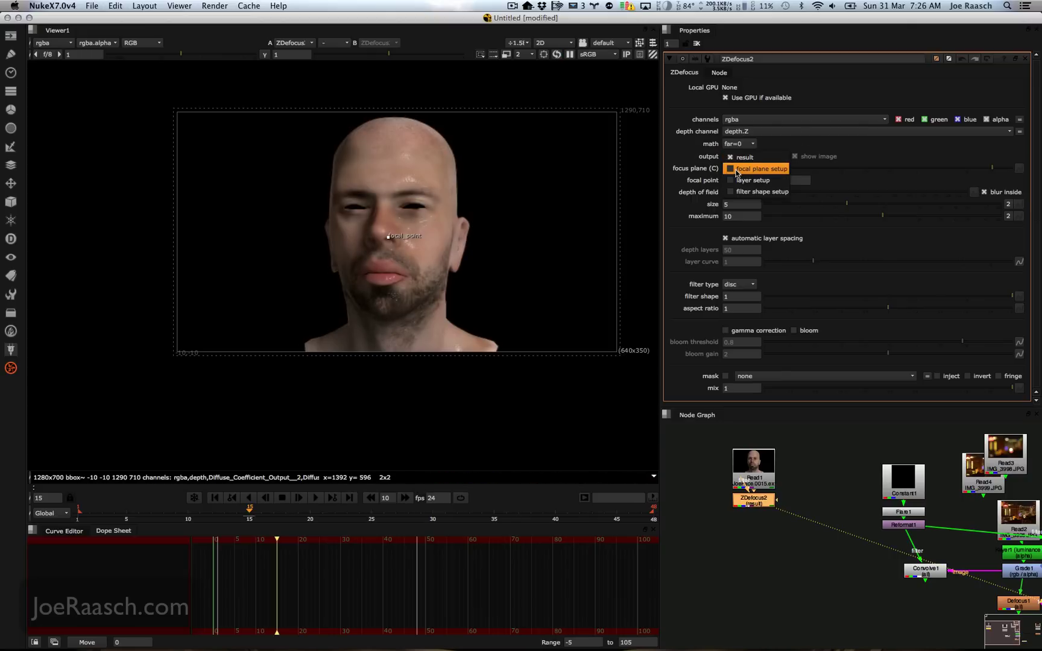
click(736, 172)
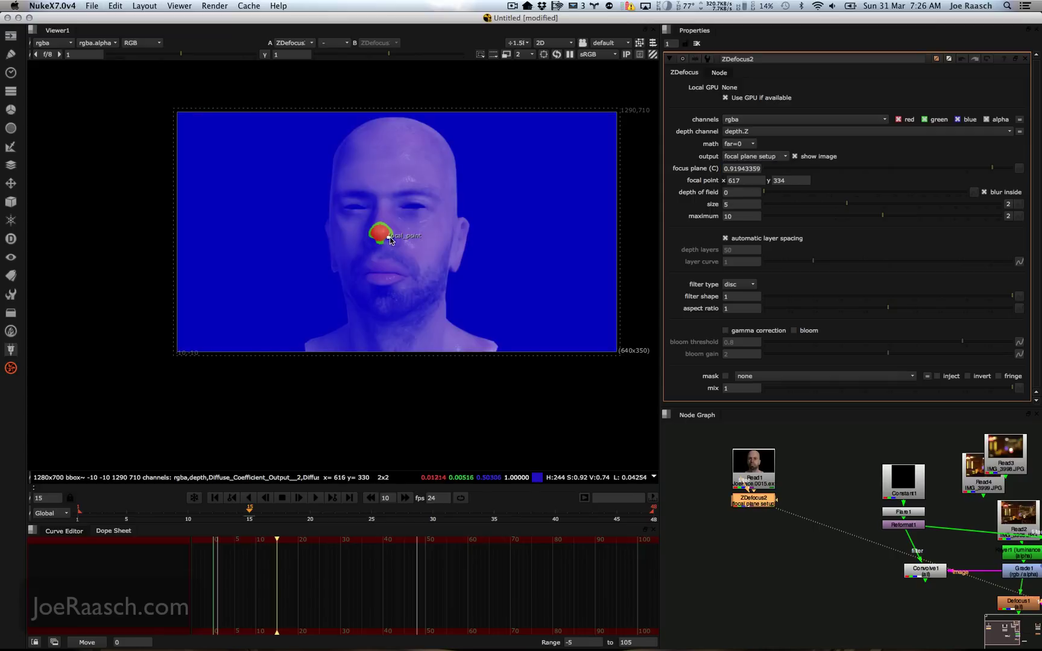
drag(389, 241, 440, 233)
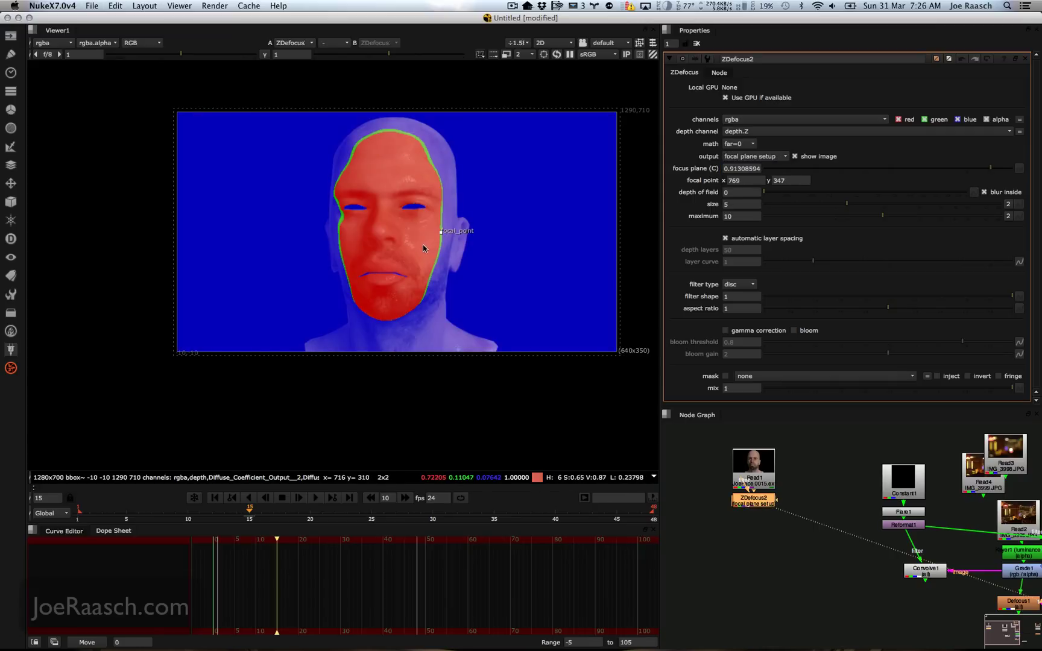
mouse_move(442, 233)
mouse_down()
mouse_move(456, 233)
mouse_move(423, 237)
mouse_up()
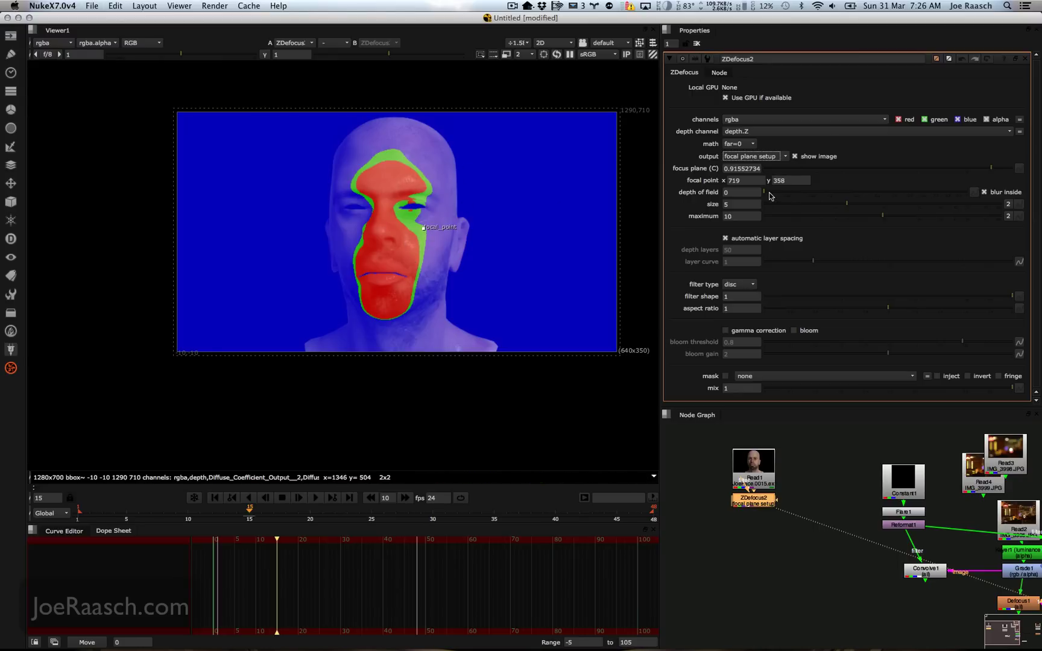
Set ZDefocus2's depth of field to 0.0008 and shift the focal point outward on the cheek to about x 751, y 359.
mouse_move(769, 195)
mouse_down()
mouse_move(803, 196)
mouse_move(770, 199)
mouse_up()
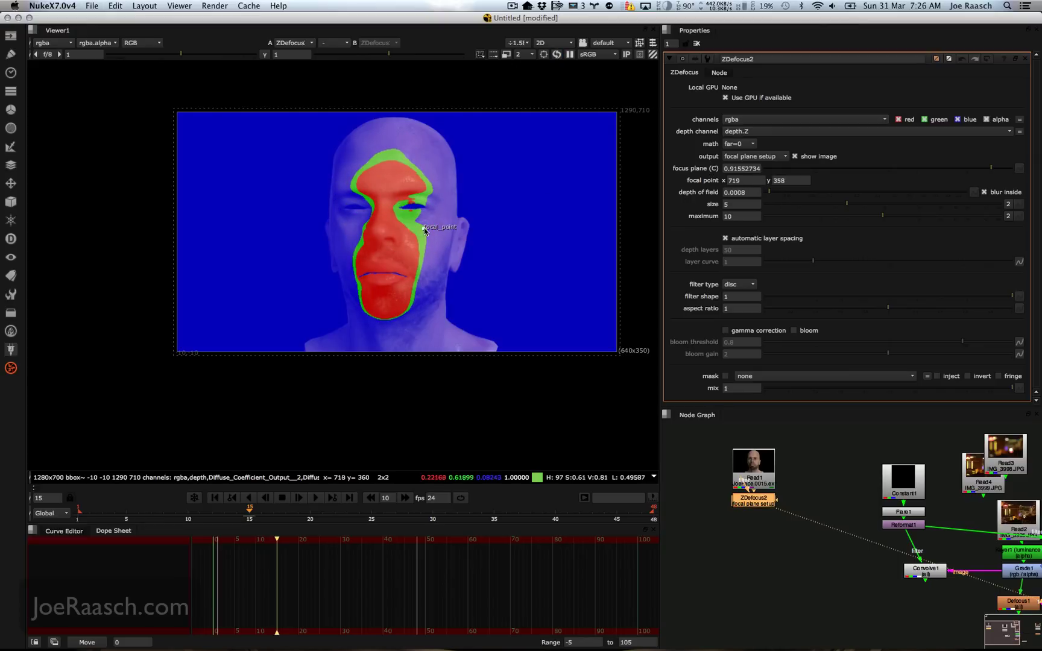
mouse_move(425, 231)
mouse_down()
mouse_move(457, 225)
mouse_move(444, 224)
mouse_up()
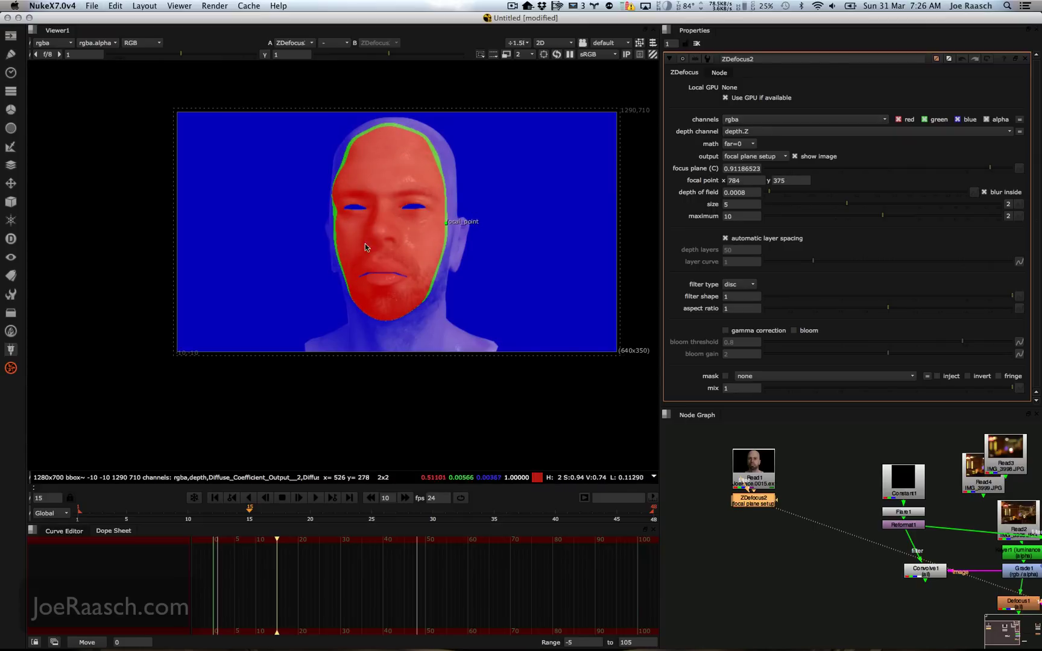
drag(446, 226, 436, 229)
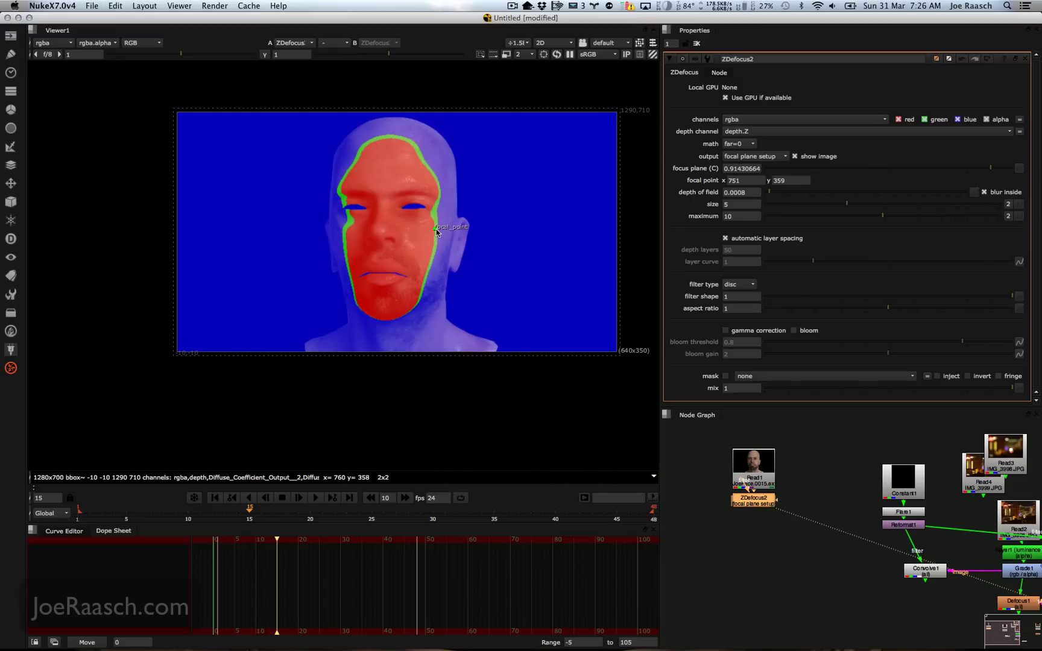
Set ZDefocus2's output to layer setup and move the focal point to about x 777, y 358.
click(753, 156)
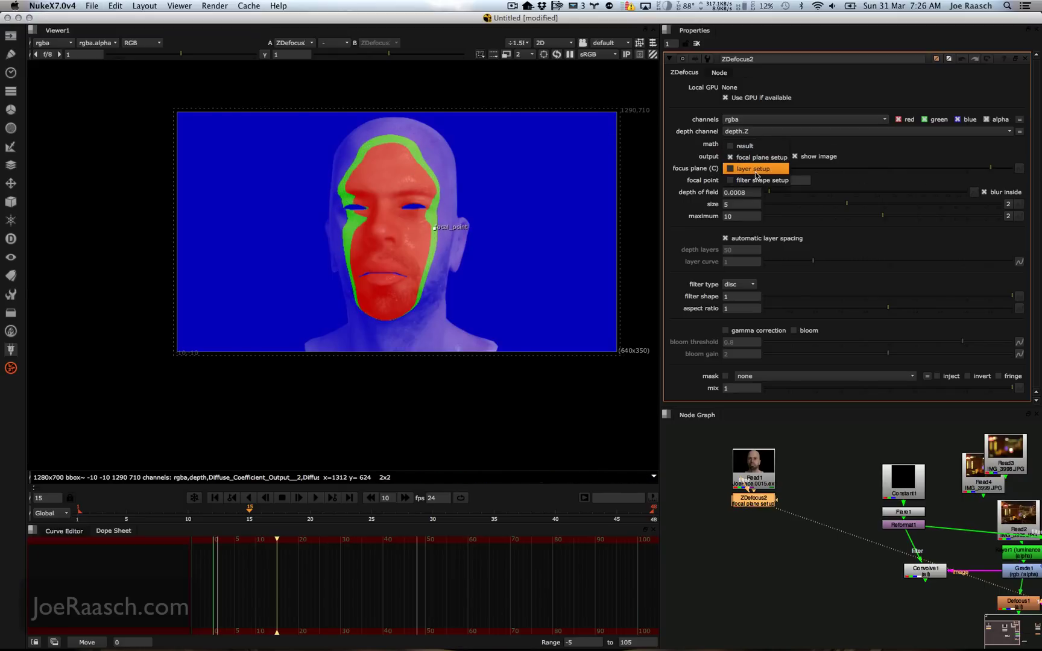
click(756, 175)
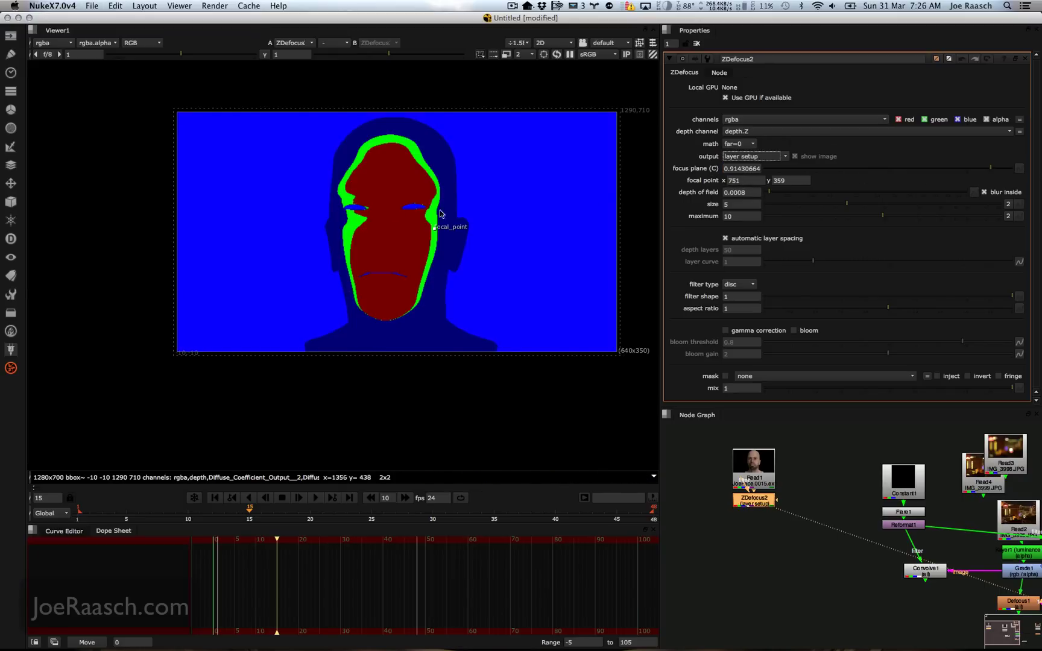
scroll(466, 220, up, 5)
scroll(466, 220, up, 1)
mouse_move(449, 255)
mouse_down()
mouse_move(424, 262)
mouse_move(483, 258)
mouse_move(465, 258)
mouse_up()
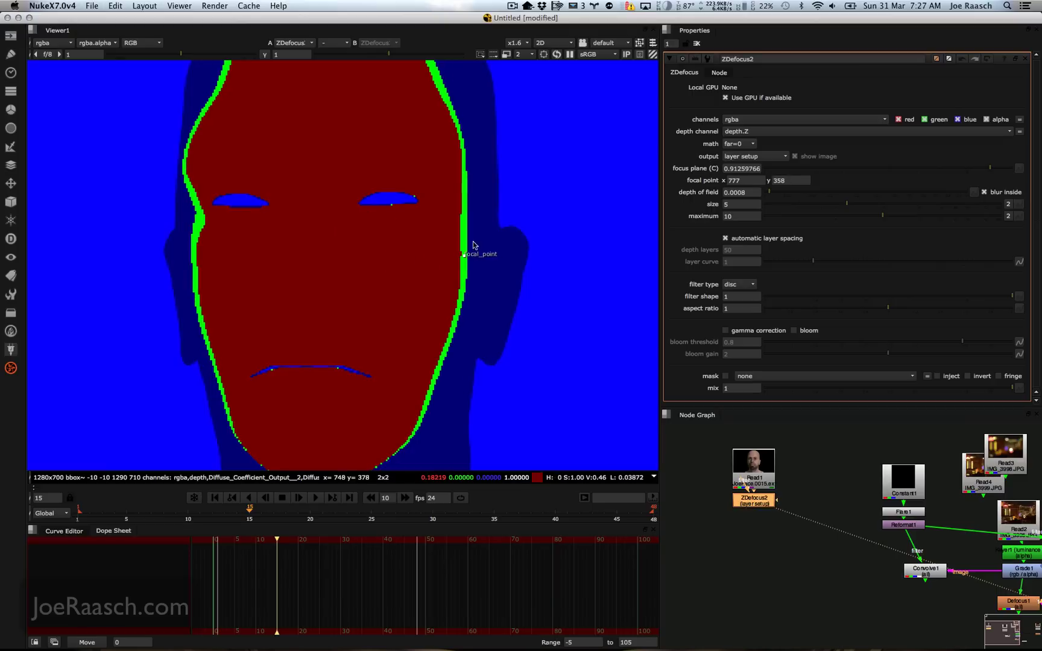
scroll(414, 200, down, 3)
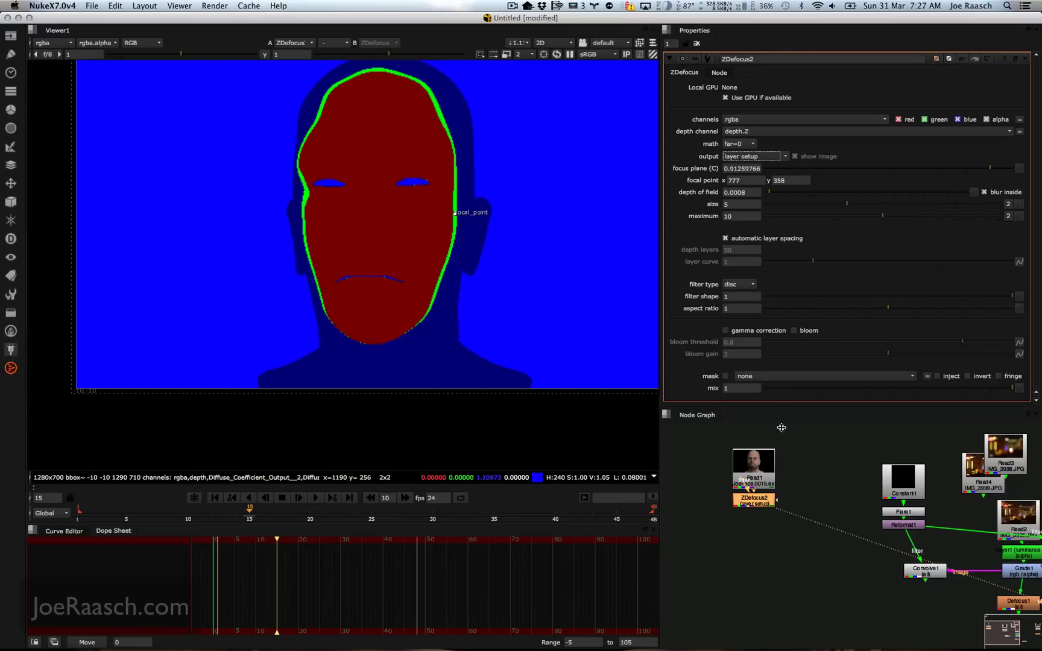
Move Read1 up to make room above ZDefocus2 and view Read1's depth channel.
drag(754, 466, 758, 436)
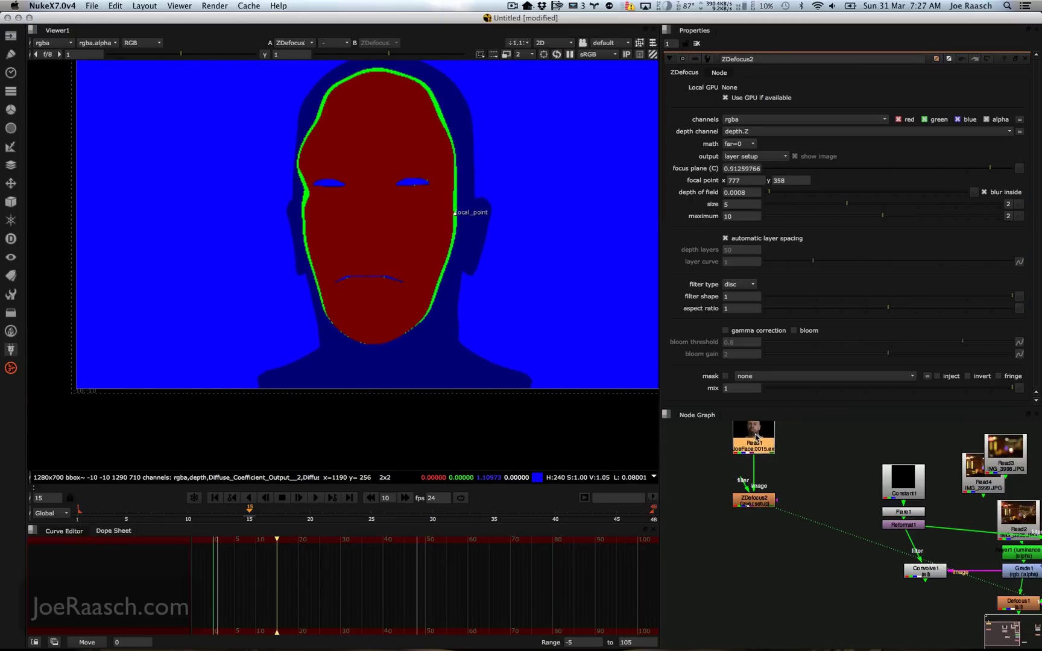
key(1)
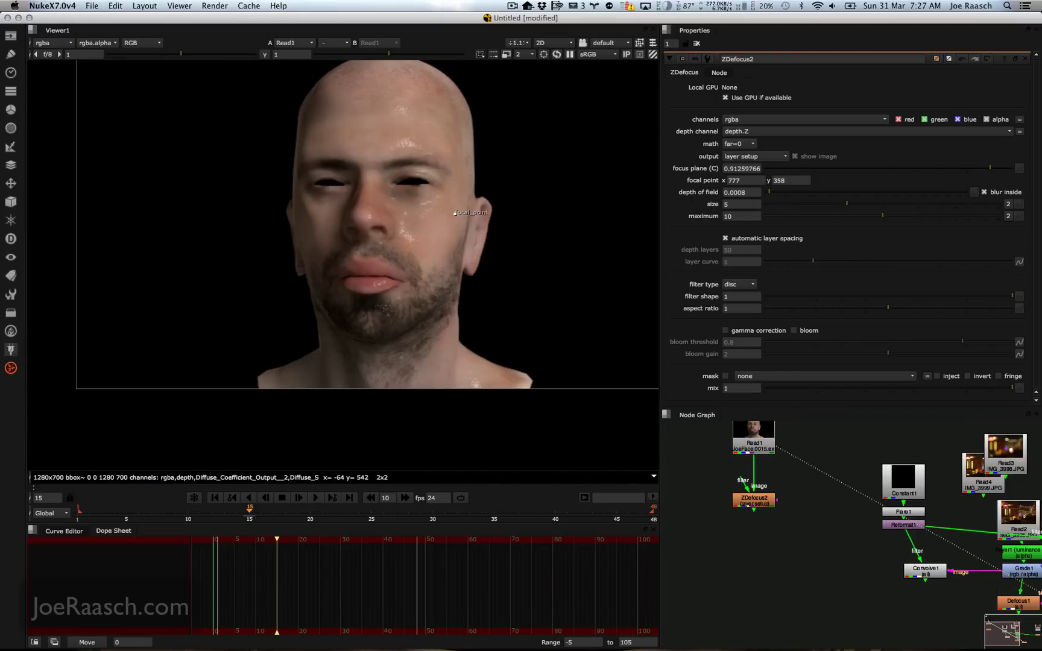
click(67, 43)
click(68, 102)
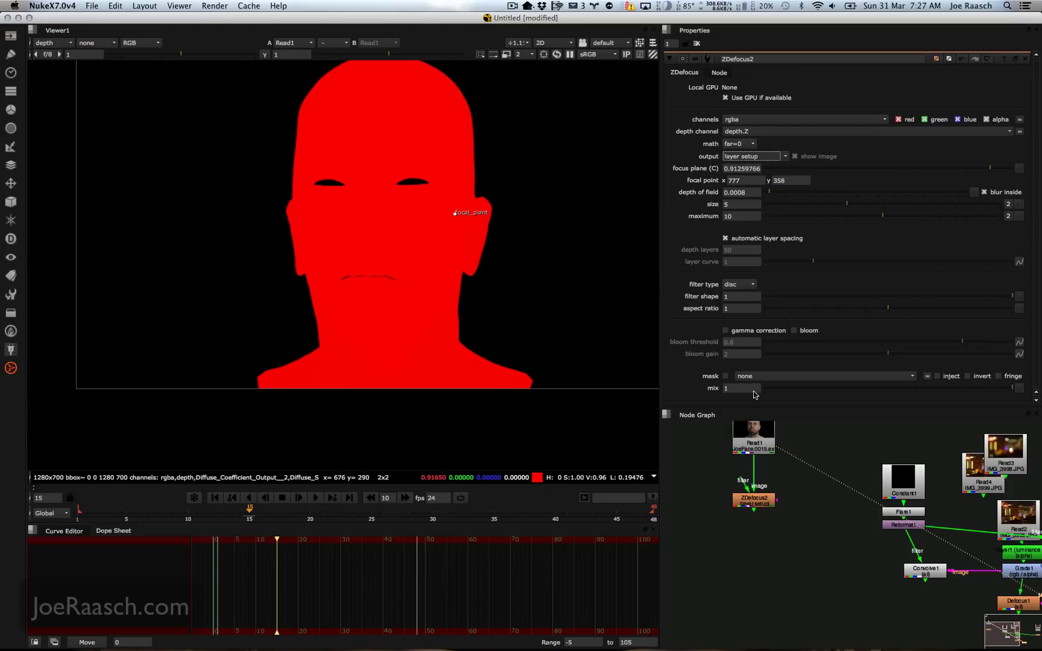
Insert a Grade node between Read1 and ZDefocus2, limit it to the depth channel, and view only the red channel.
drag(766, 449, 763, 447)
key(g)
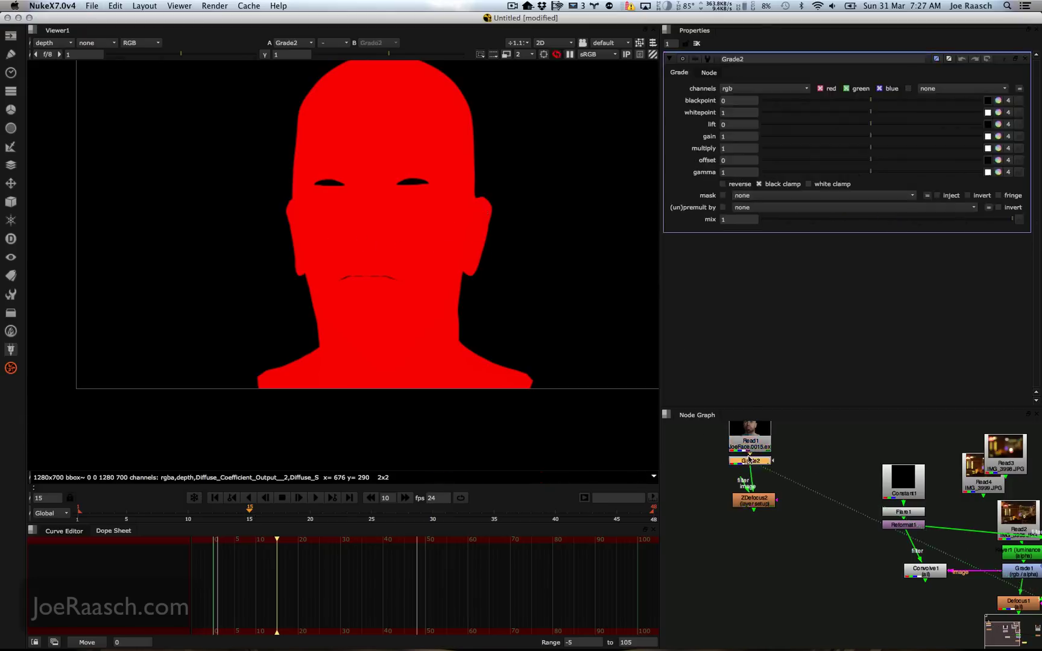
click(744, 92)
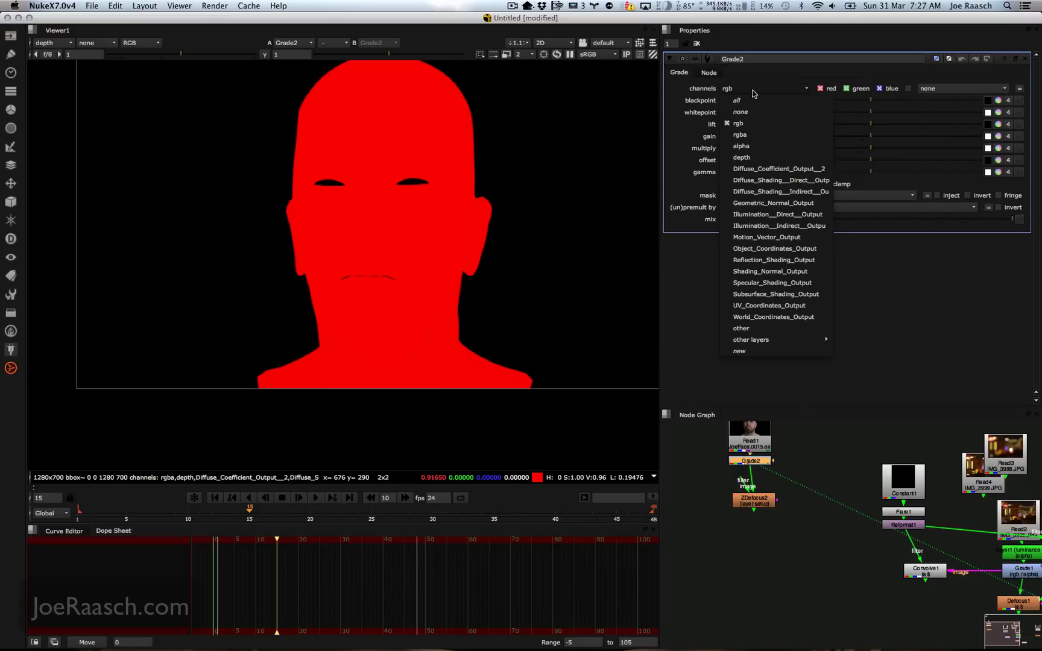
click(753, 158)
key(r)
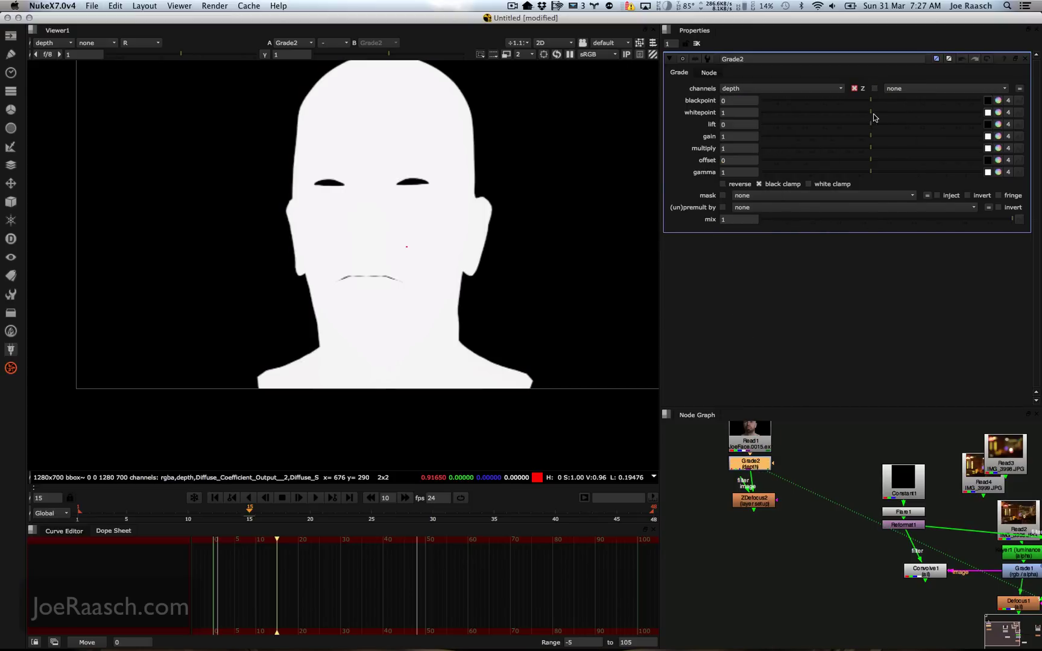
Increase the depth contrast in Grade2 with blackpoint 0.89, whitepoint 0.93 and gamma 0.33.
drag(872, 100, 972, 111)
drag(872, 113, 869, 114)
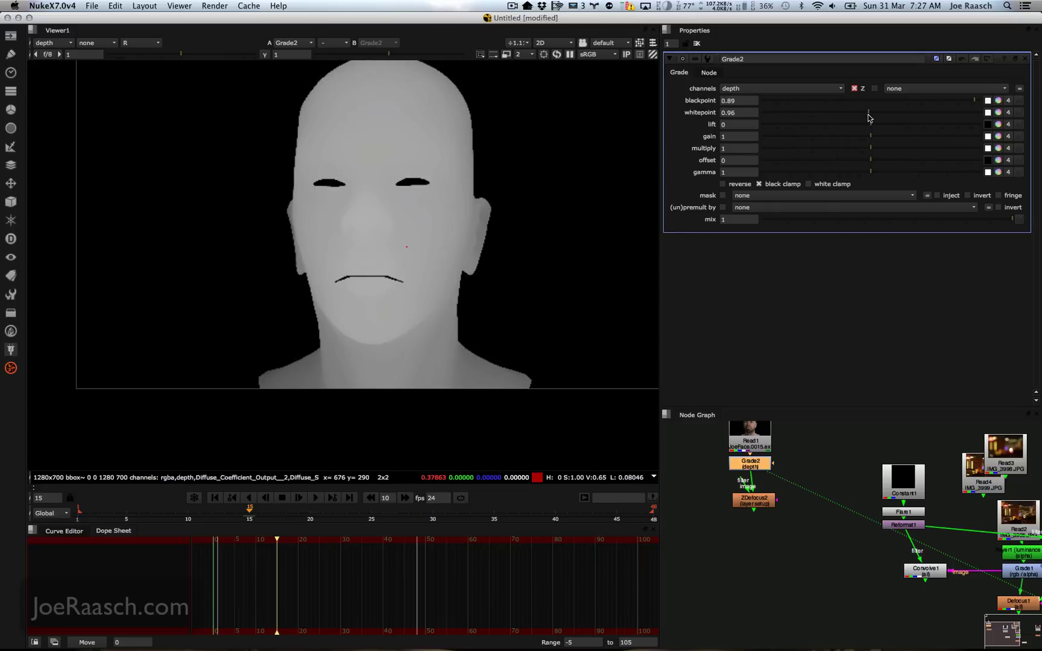
drag(870, 173, 815, 174)
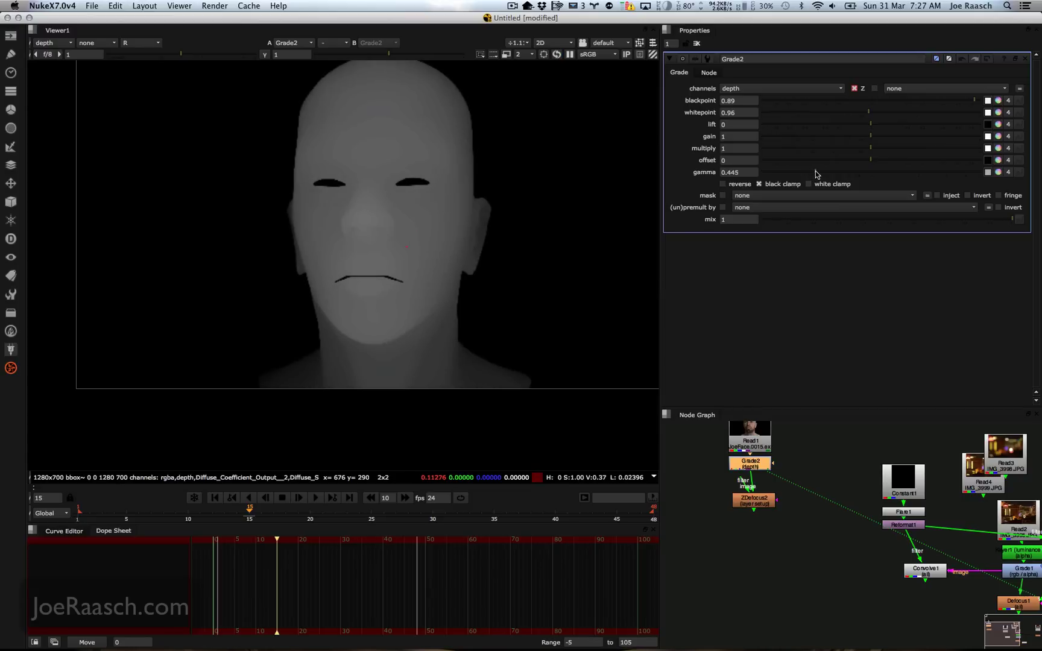
click(732, 111)
key(Down)
key(Down)
key(Down)
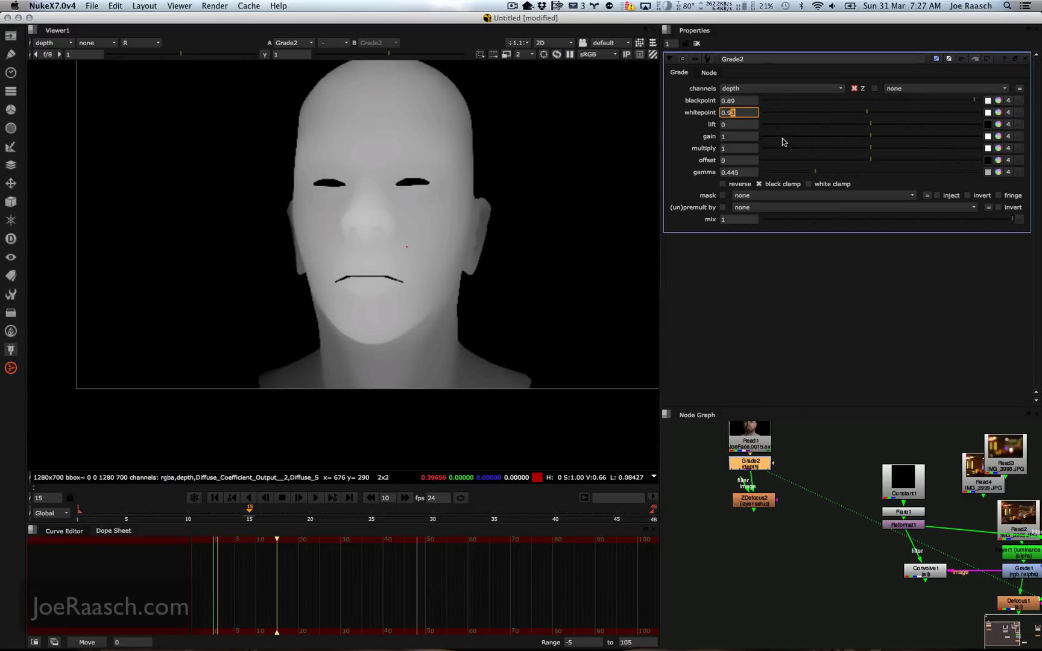
drag(815, 172, 793, 175)
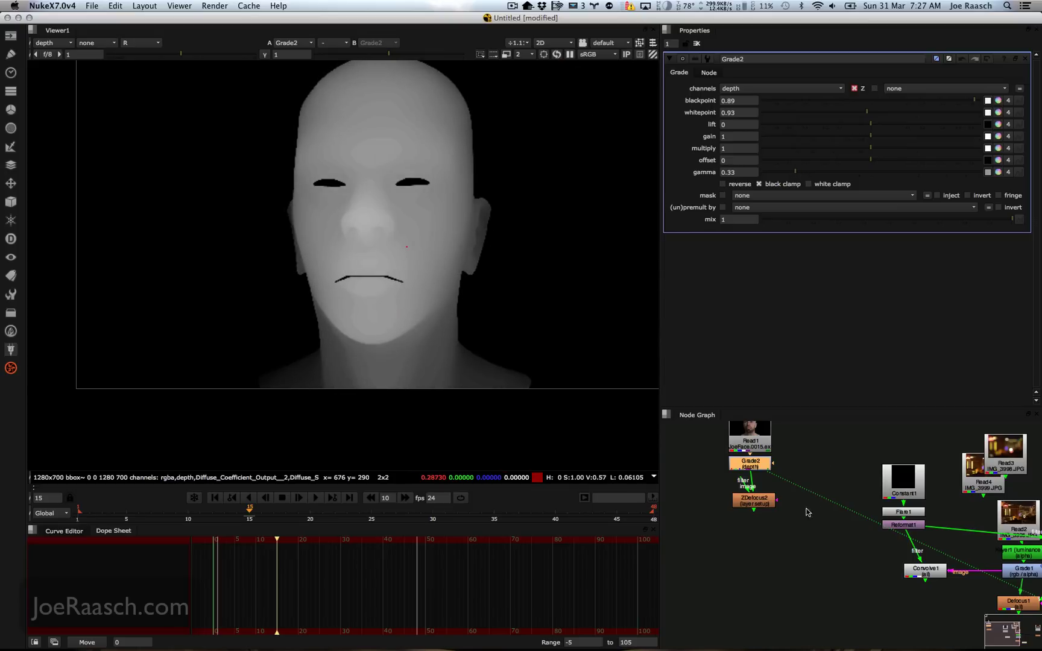
Align ZDefocus2 under Grade2 and view its output as rgba in full RGB.
drag(753, 506, 749, 504)
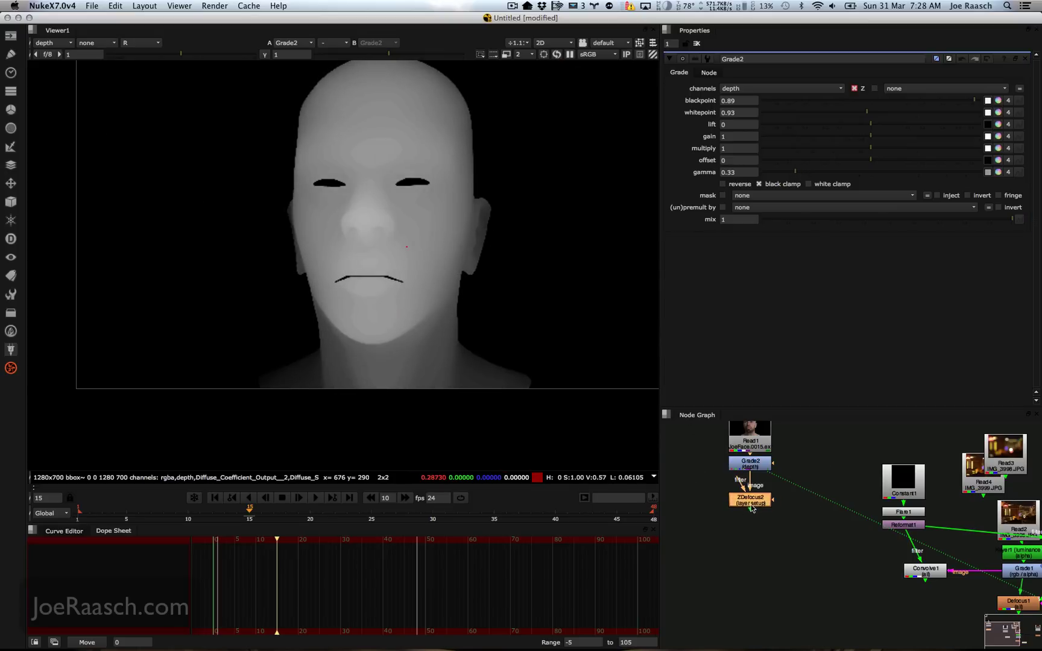
key(1)
click(67, 43)
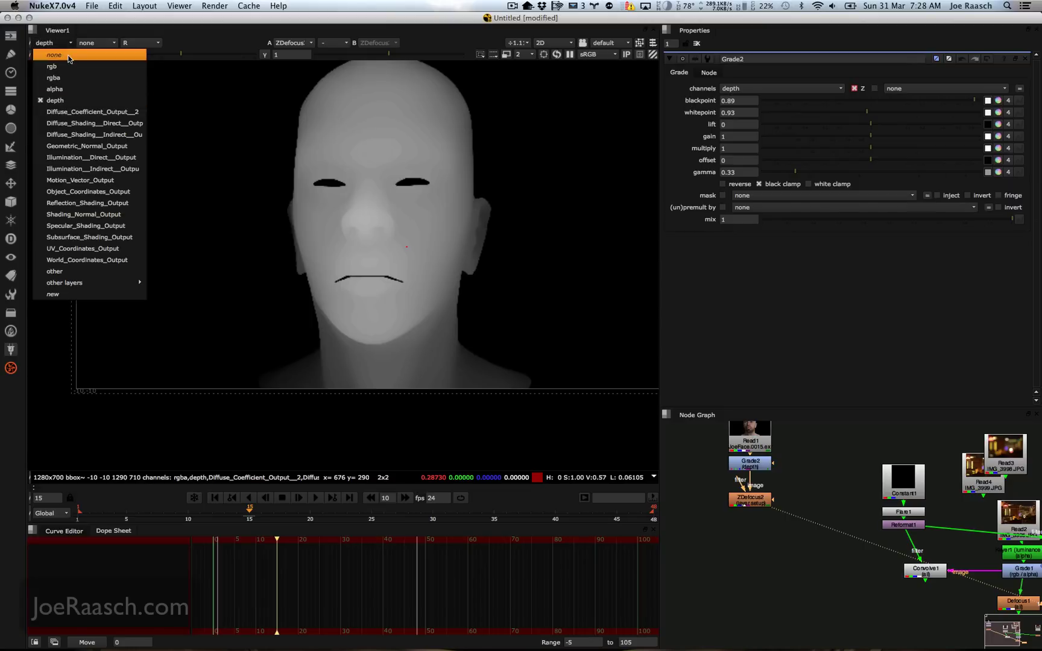
click(60, 80)
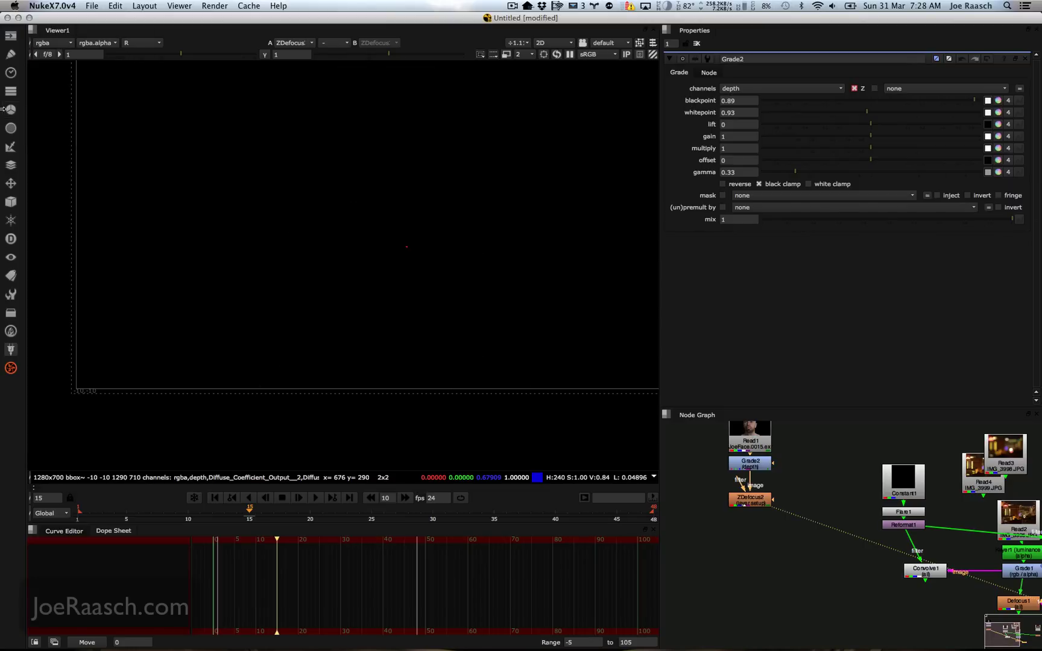
key(r)
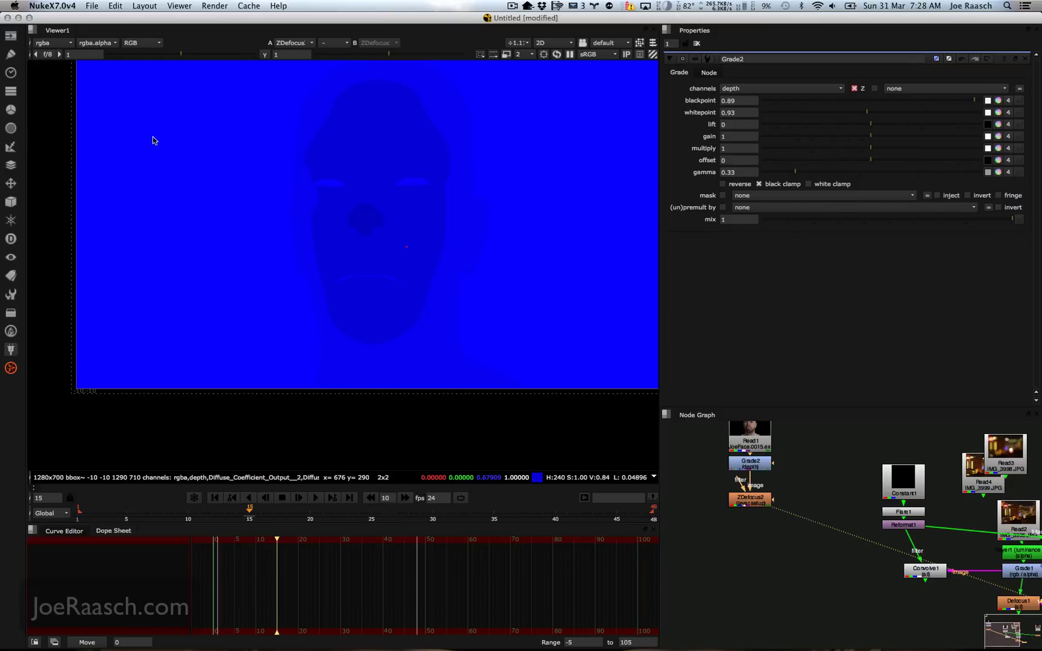
Open ZDefocus2's settings, place the focal point at the cheek's edge and set the output to focal plane setup.
double_click(751, 505)
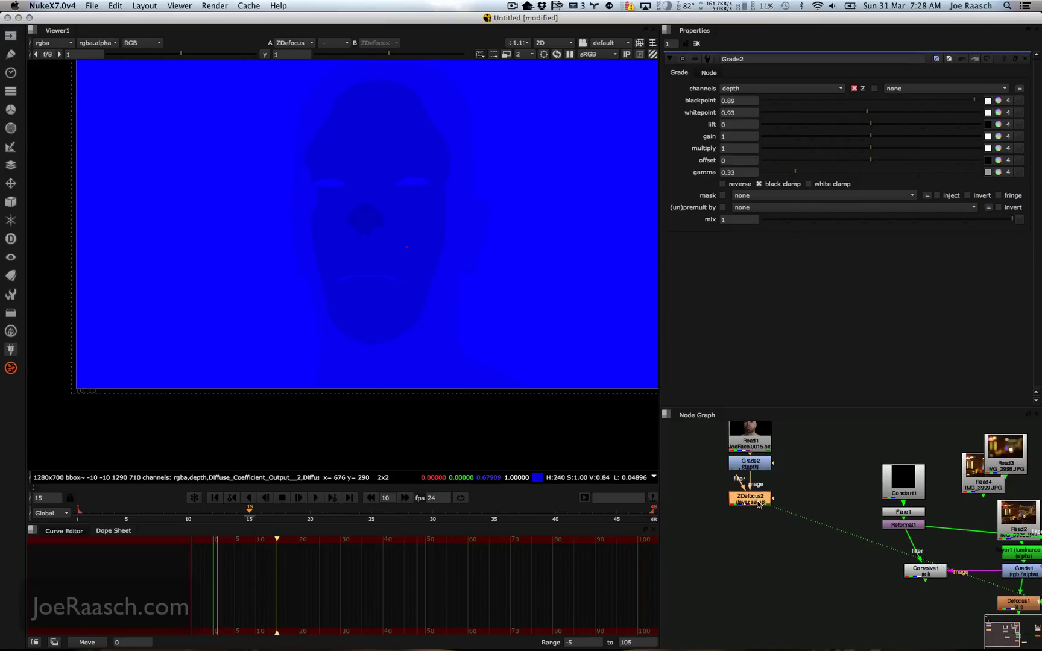
mouse_move(456, 217)
mouse_down()
mouse_move(468, 210)
mouse_move(447, 210)
mouse_move(458, 208)
mouse_up()
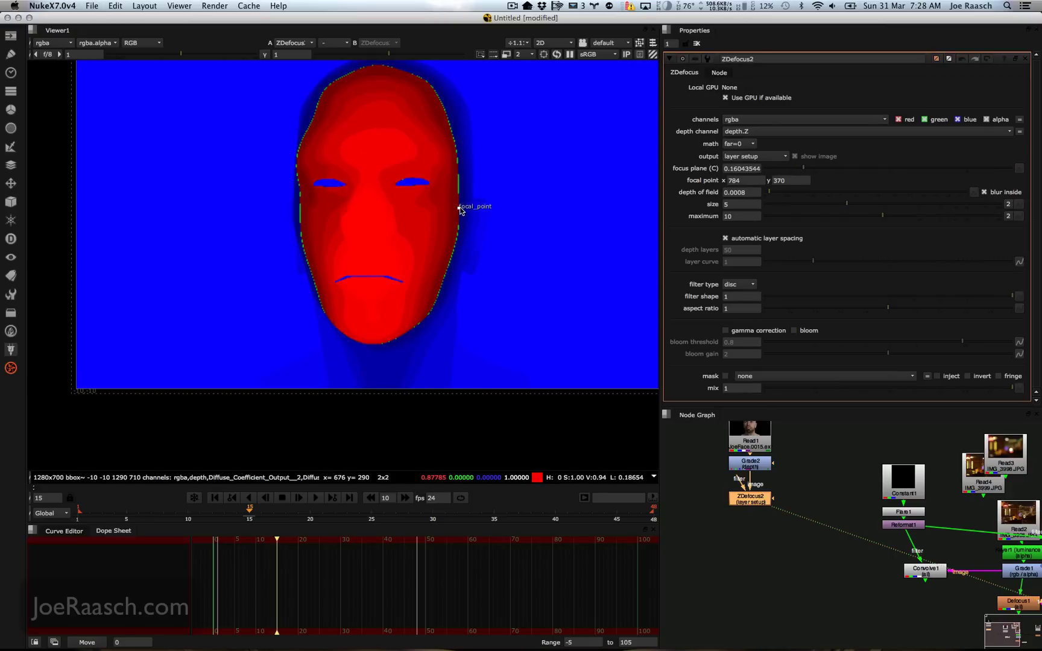
click(733, 158)
click(745, 145)
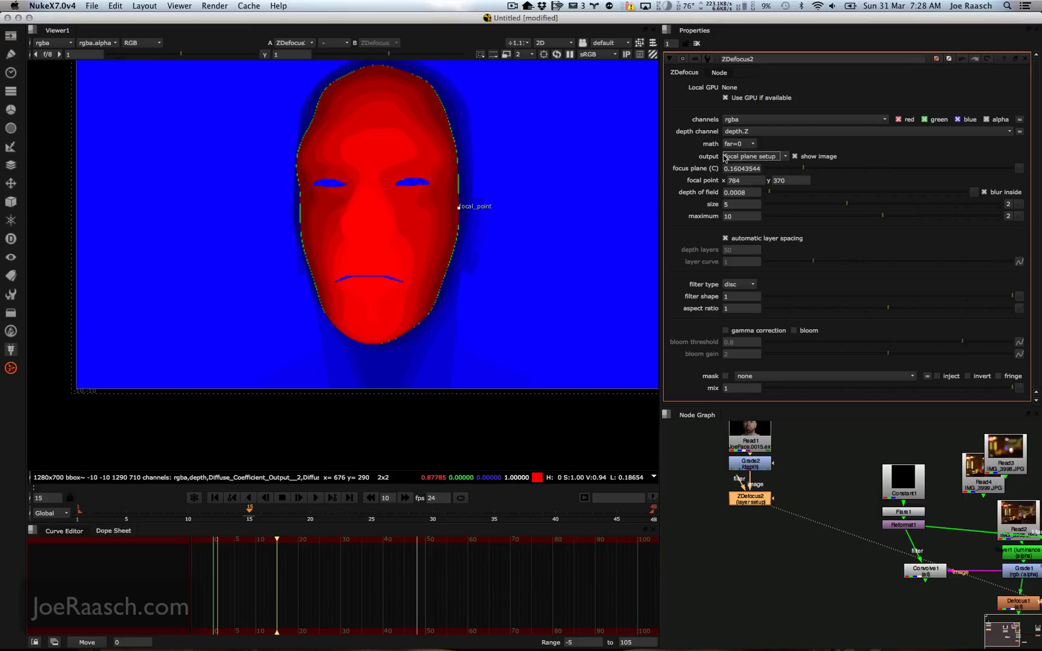
Set ZDefocus2's depth of field to about 0.325 and place the focal point at the face's edge, x 798, y 365.
mouse_move(459, 211)
mouse_down()
mouse_move(443, 211)
mouse_move(483, 209)
mouse_move(461, 210)
mouse_up()
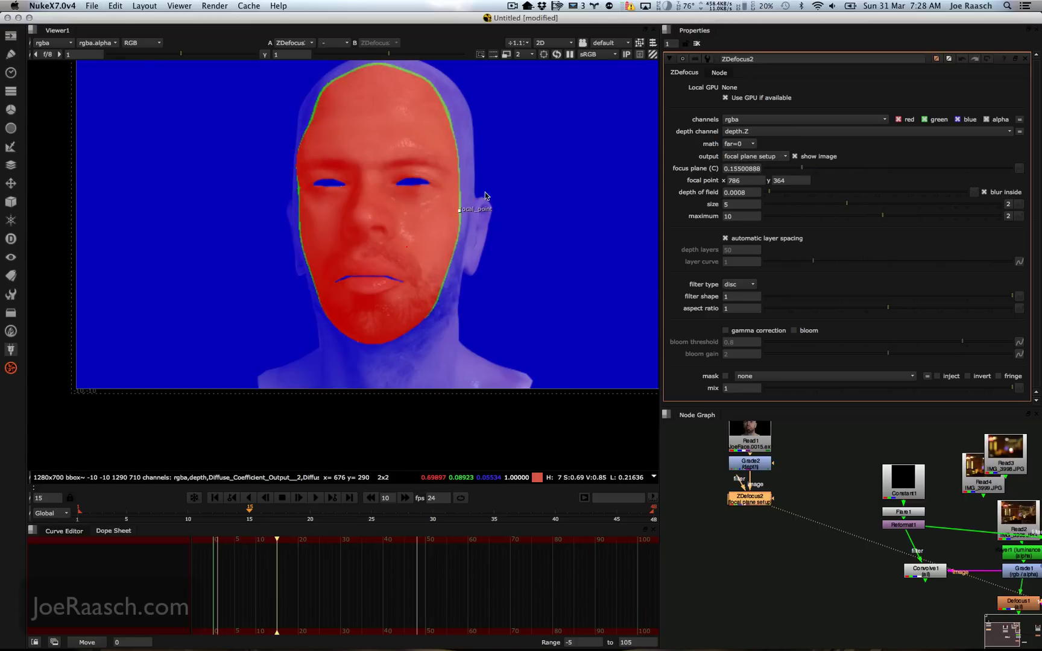
drag(770, 192, 879, 198)
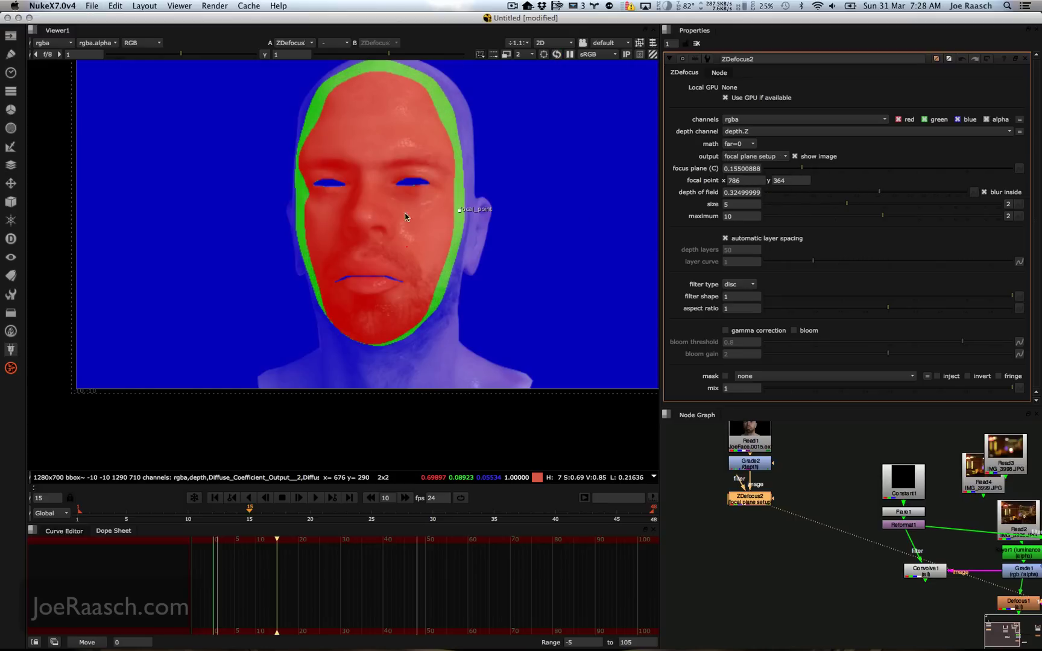
drag(458, 211, 464, 212)
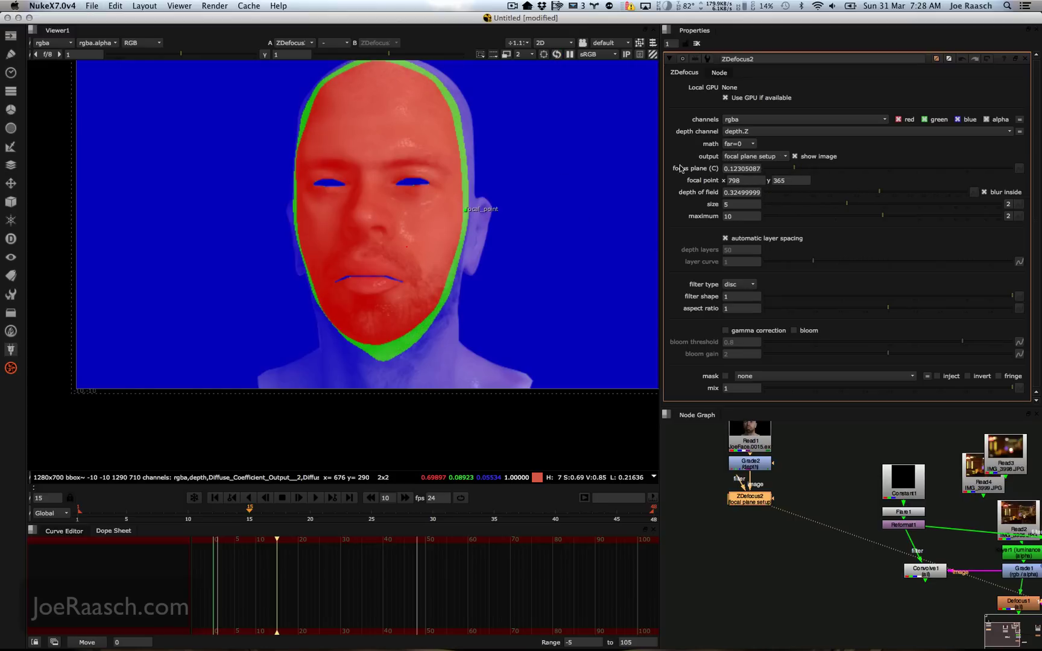
Switch ZDefocus2's output to layer setup and examine the depth layers around the face up close.
click(739, 158)
click(741, 168)
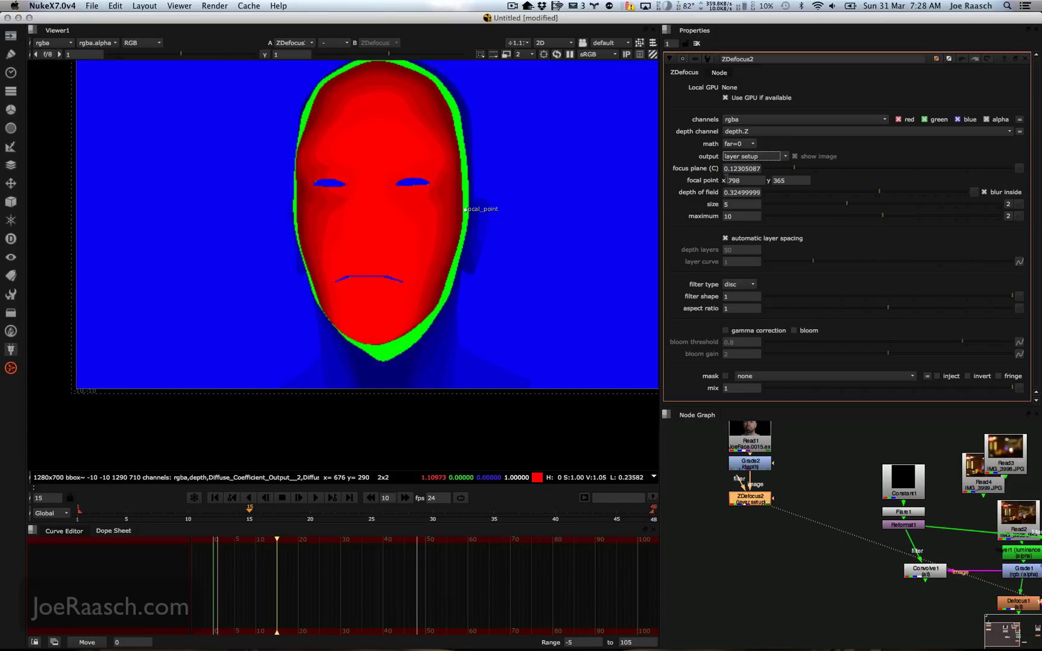
scroll(493, 213, up, 5)
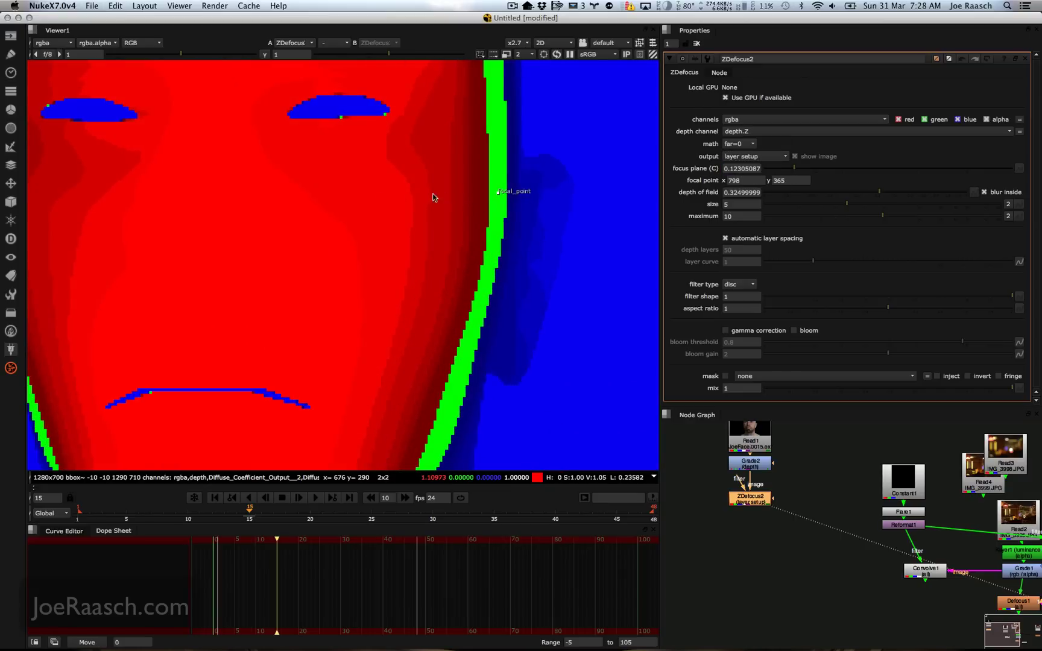
scroll(371, 204, down, 4)
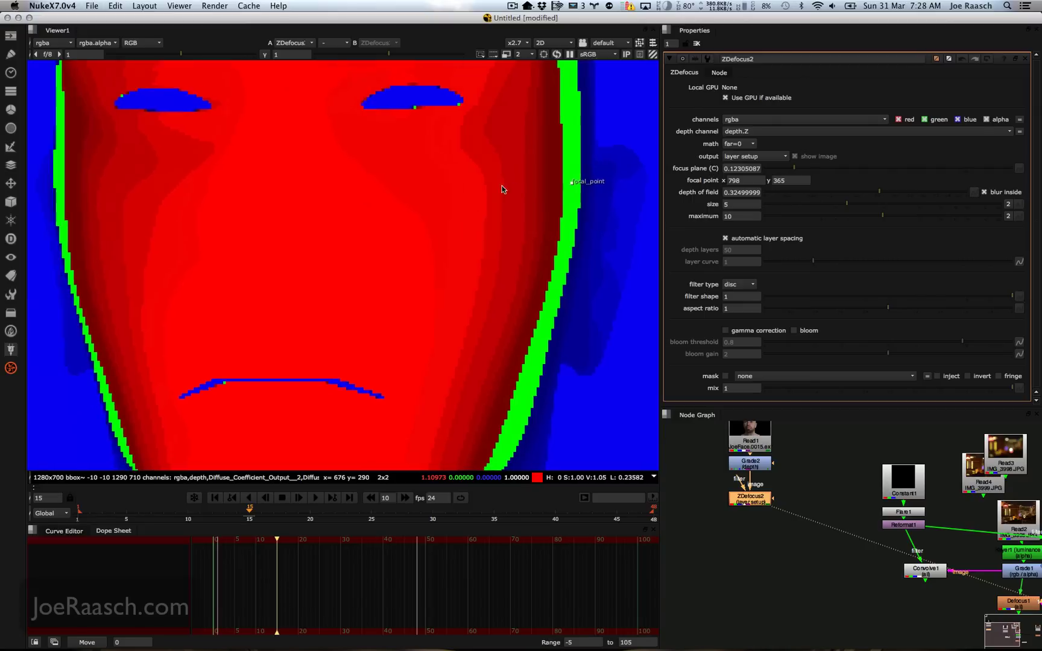
Try the filter shape setup output on ZDefocus2, set the output to result and view the whole head.
click(749, 158)
click(761, 168)
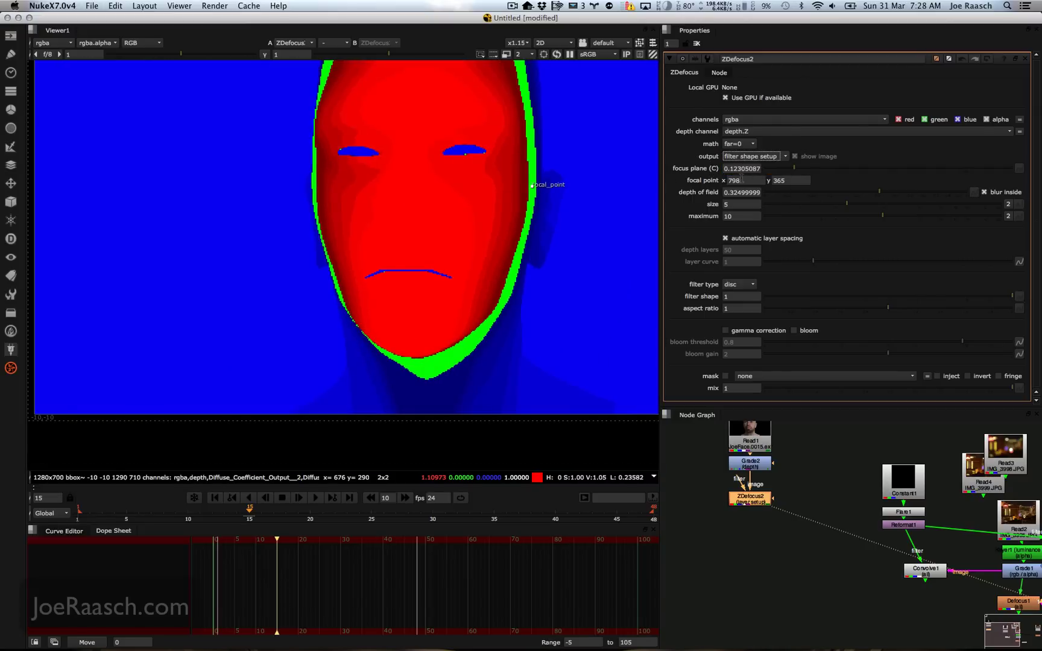
click(769, 158)
click(752, 121)
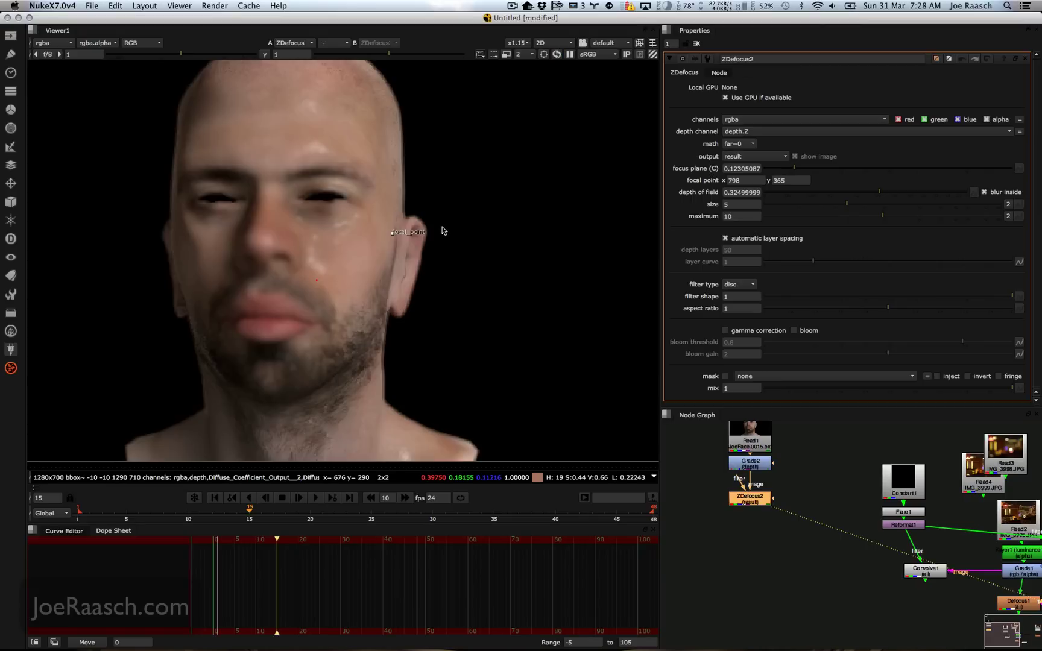
key(f)
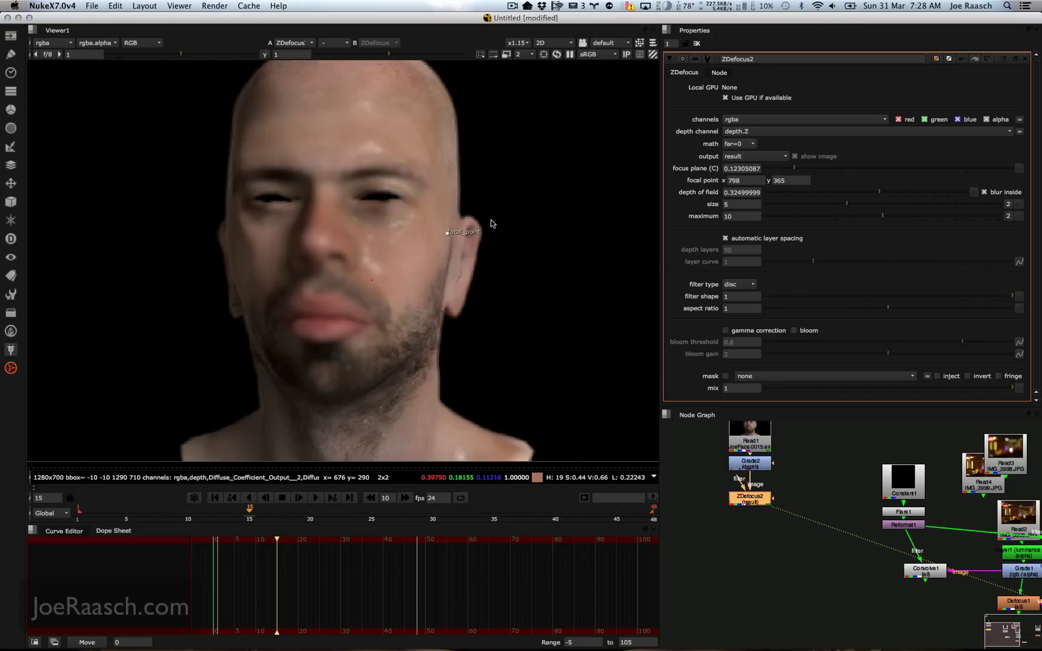
scroll(438, 249, down, 1)
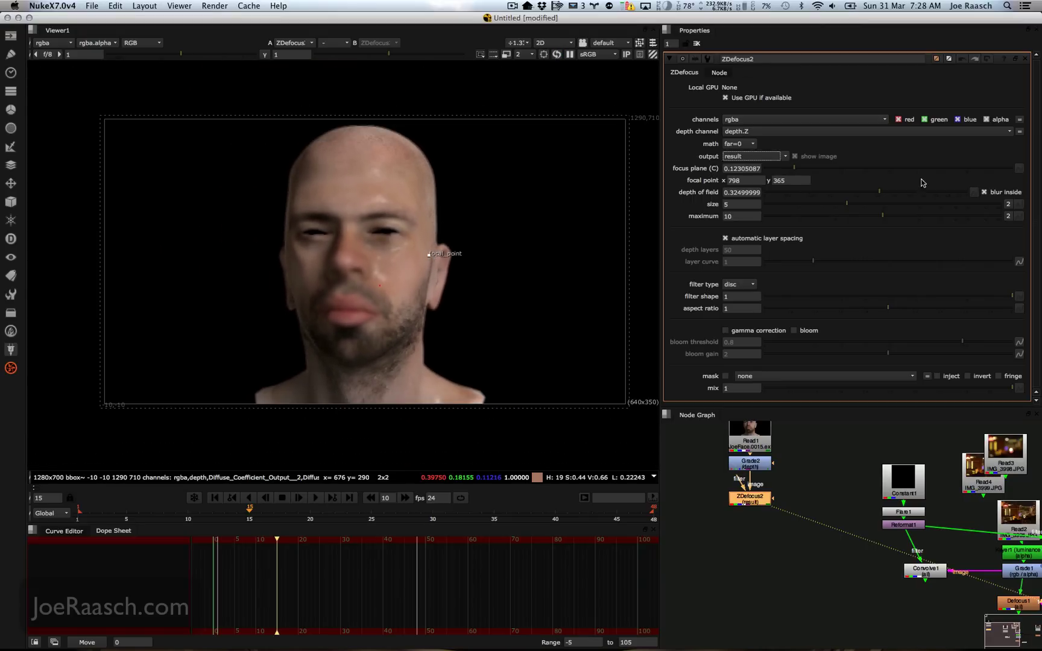
Set ZDefocus2's maximum to 39 and size to 16.4, trying the focal point on the nose and lower cheek.
drag(883, 217, 953, 216)
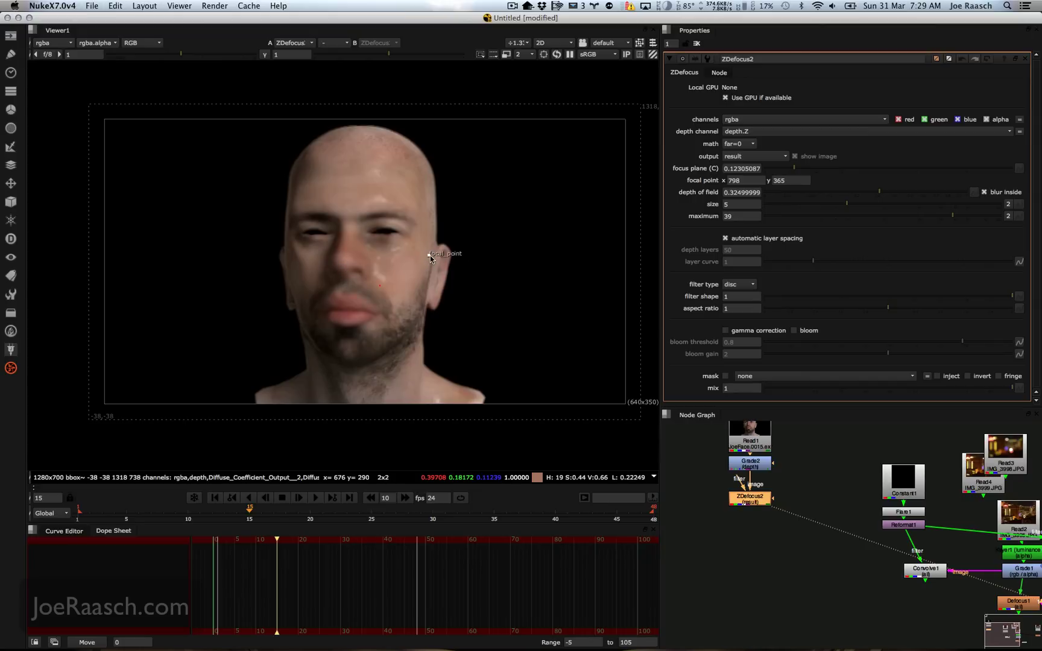
drag(431, 255, 342, 260)
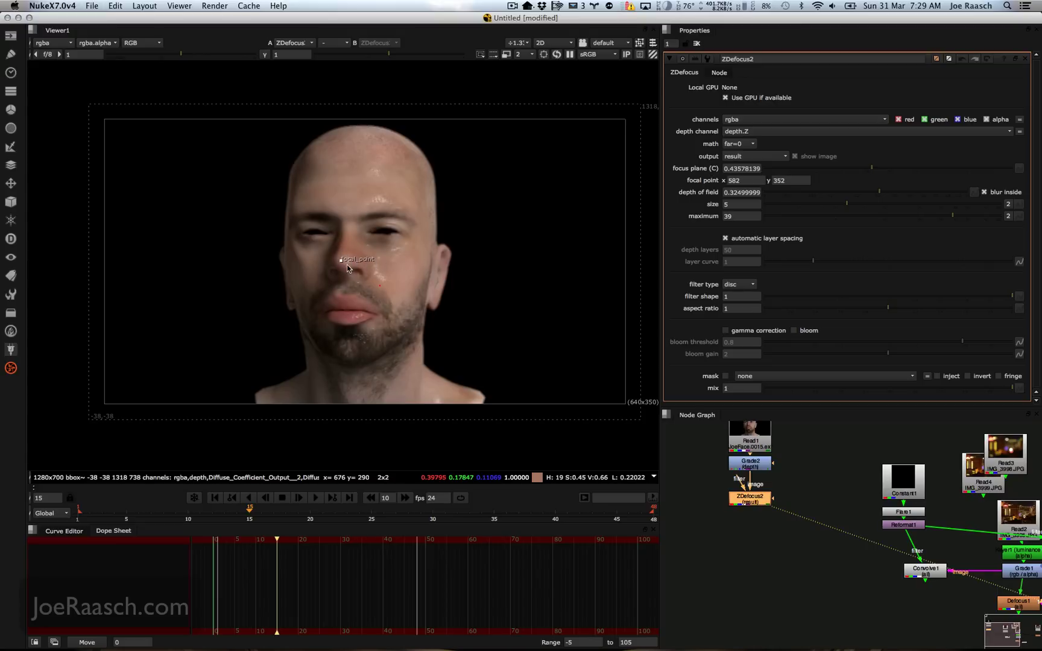
drag(343, 263, 402, 303)
drag(833, 209, 900, 209)
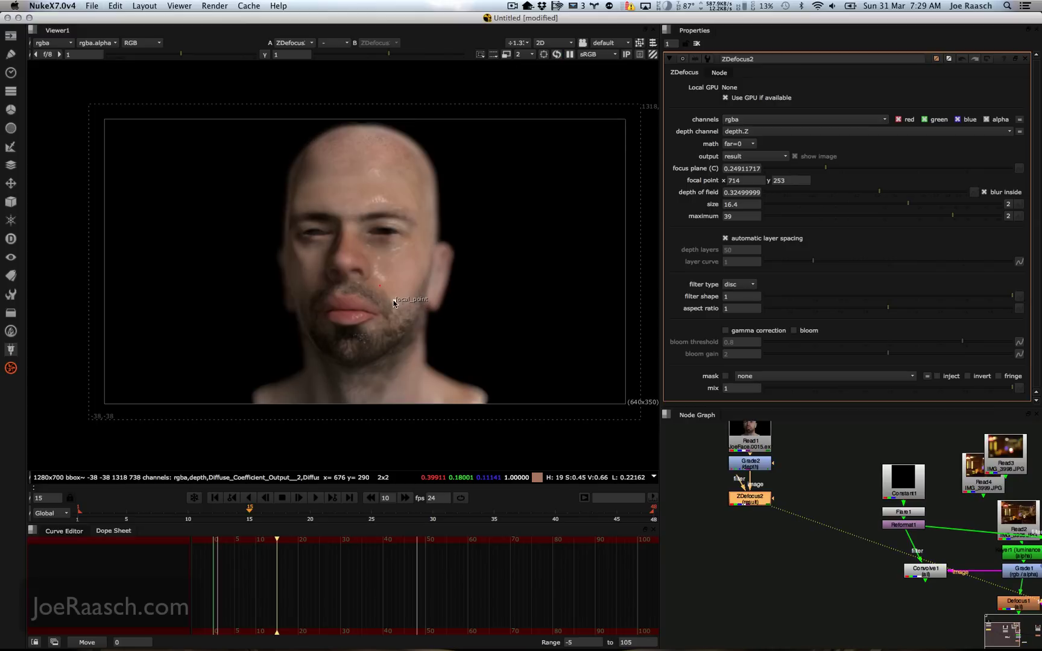
Test the focus pull by moving ZDefocus2's focal point to the nose and over to the ear, x 811, y 329.
drag(396, 303, 342, 269)
drag(342, 267, 438, 270)
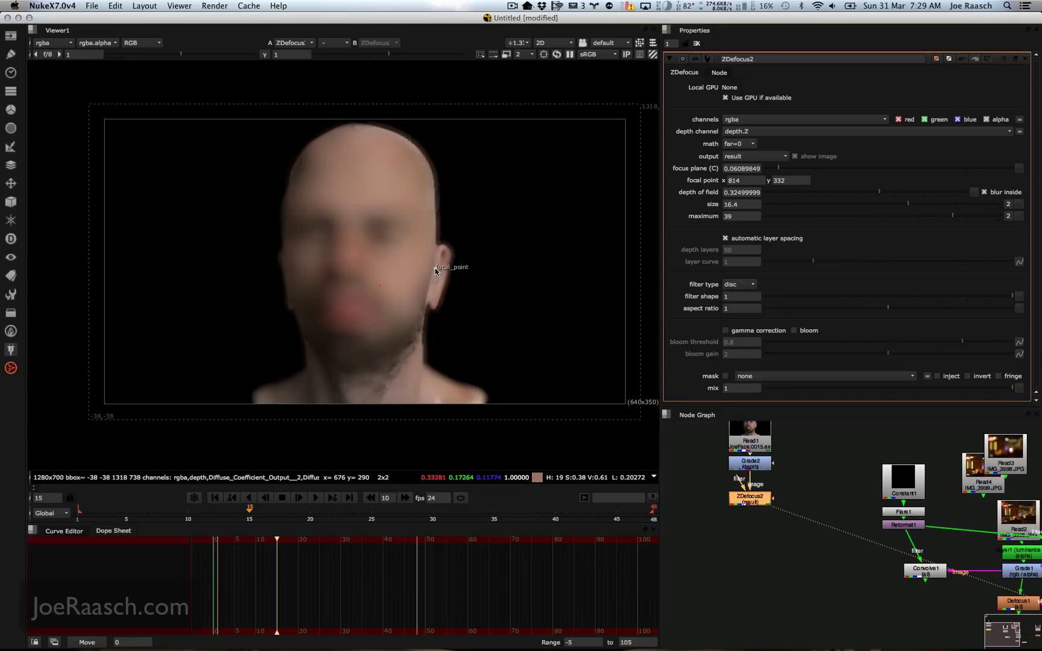
drag(435, 271, 434, 270)
Add a CheckerBoard node with the 1280x700 format and merge the defocused head over it.
key(Tab)
text(check)
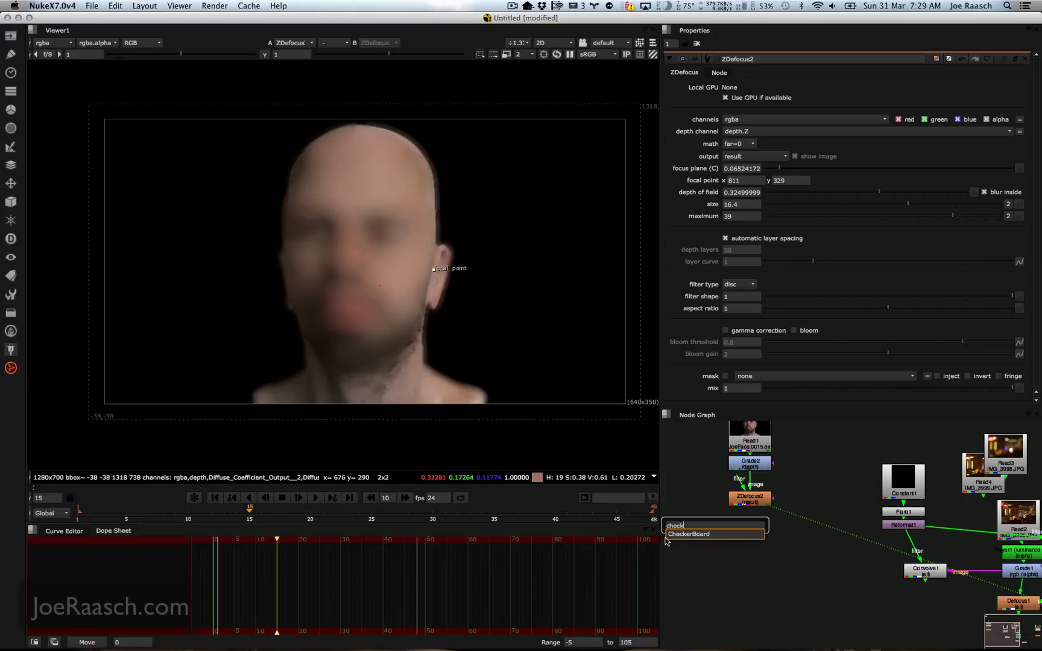
key(Return)
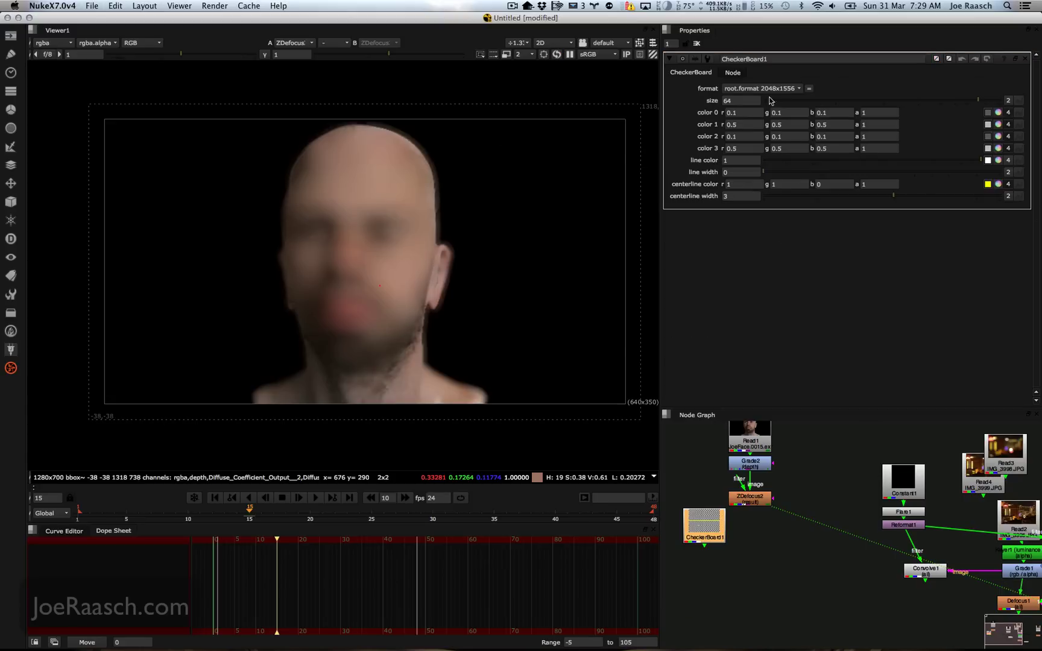
click(759, 89)
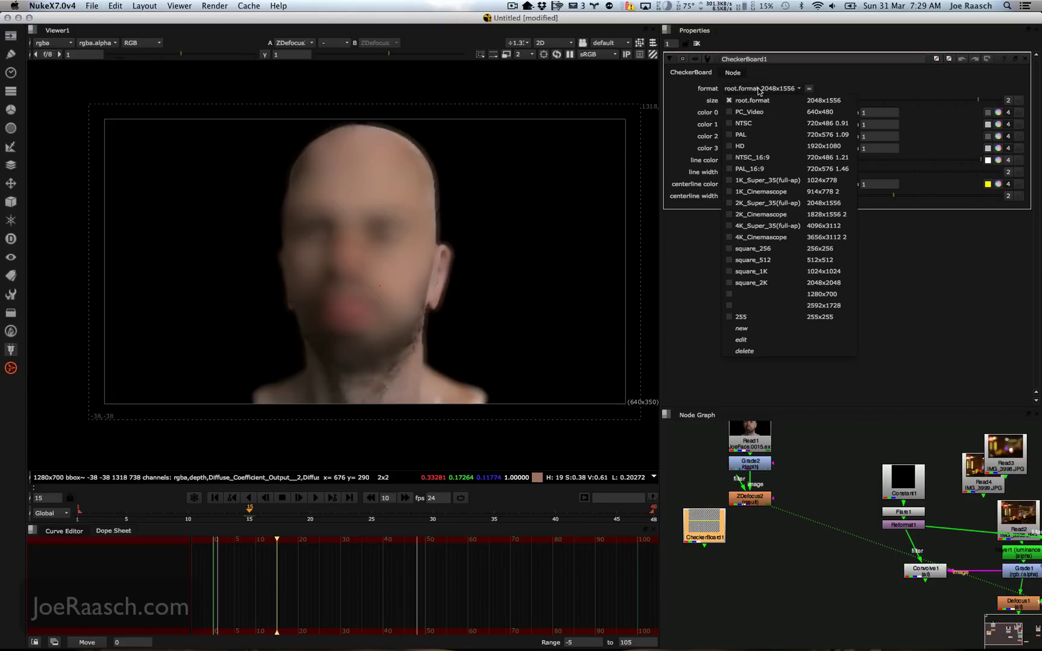
click(778, 293)
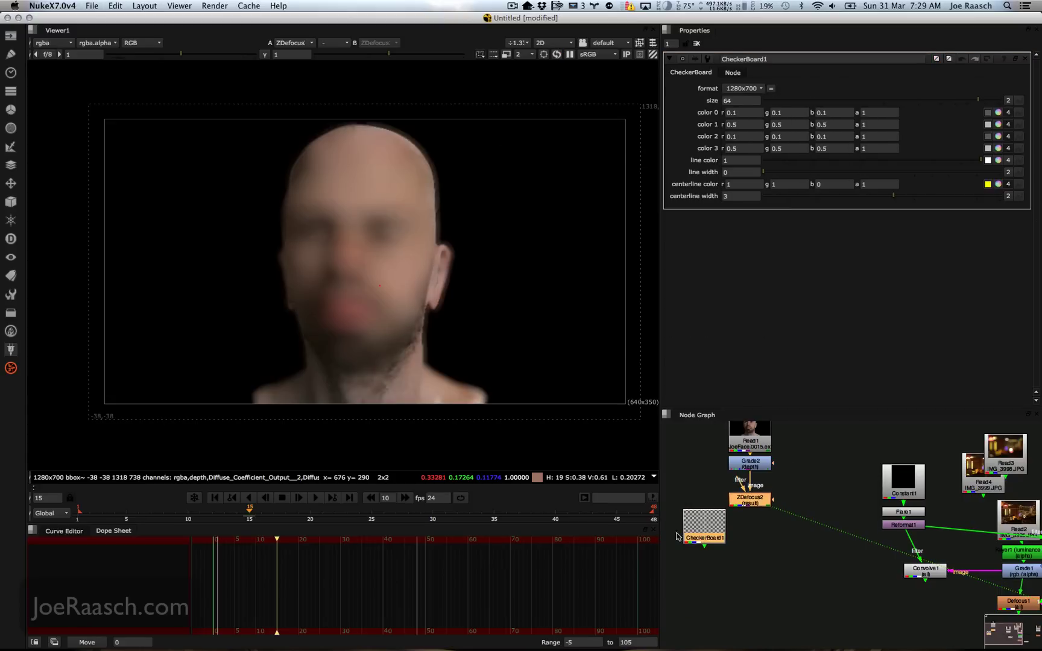
key(m)
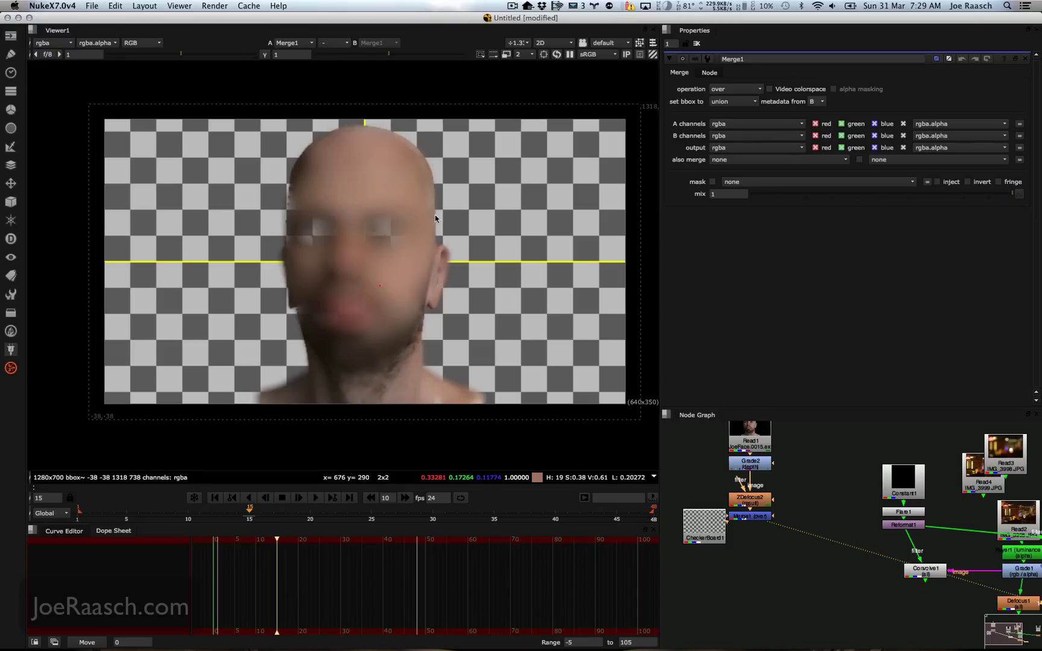
View ZDefocus2's output, reopen its settings and move the focal point to the cheek at x 727, y 344.
click(751, 501)
key(1)
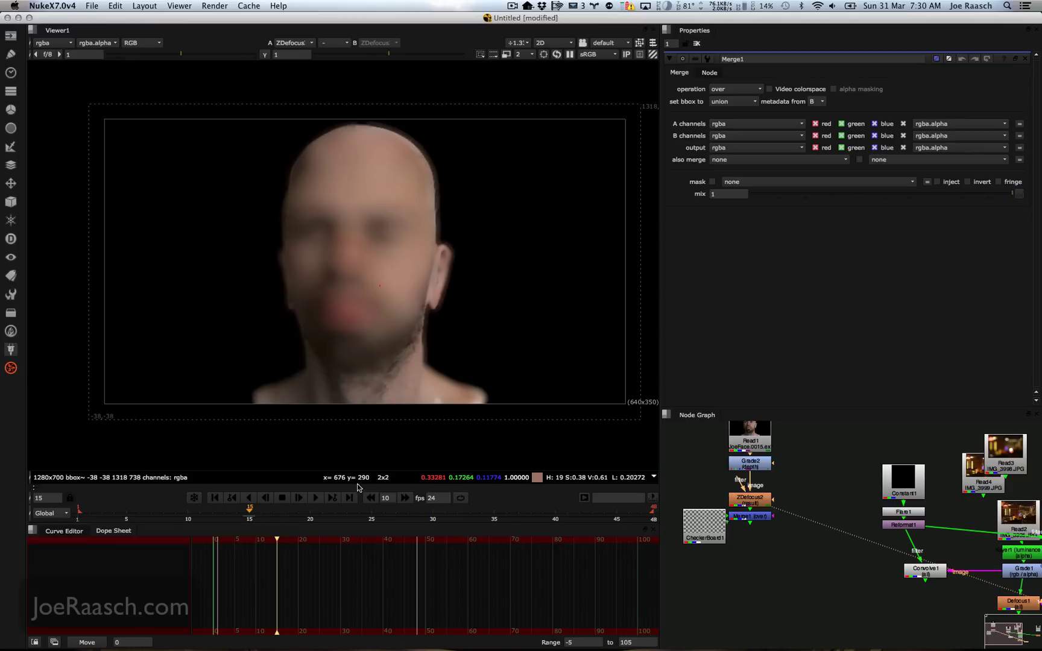
double_click(755, 501)
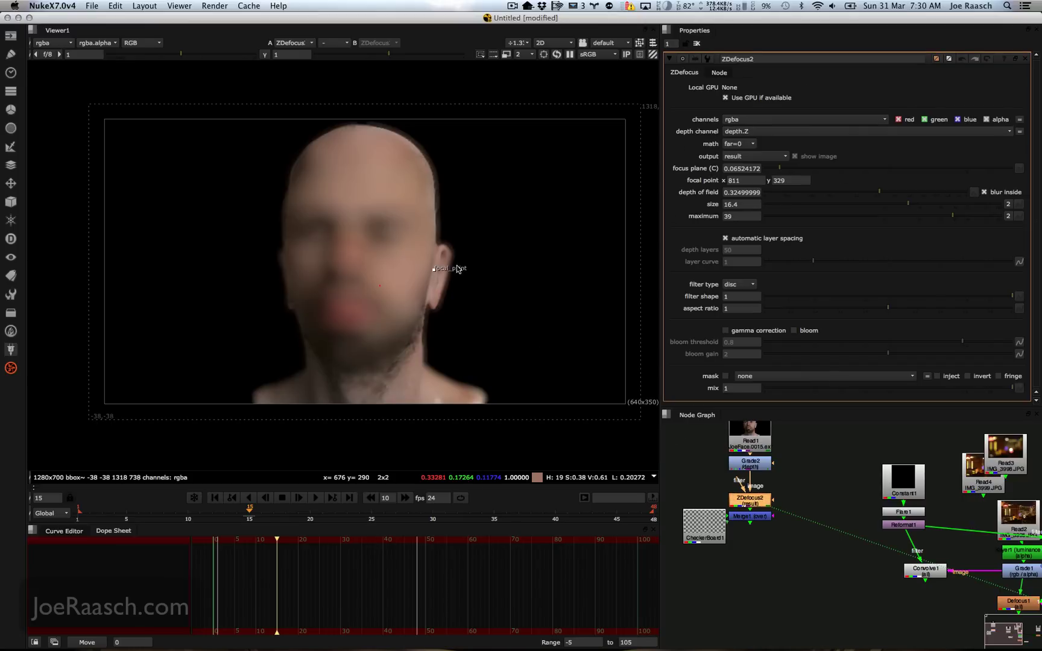
drag(433, 269, 399, 263)
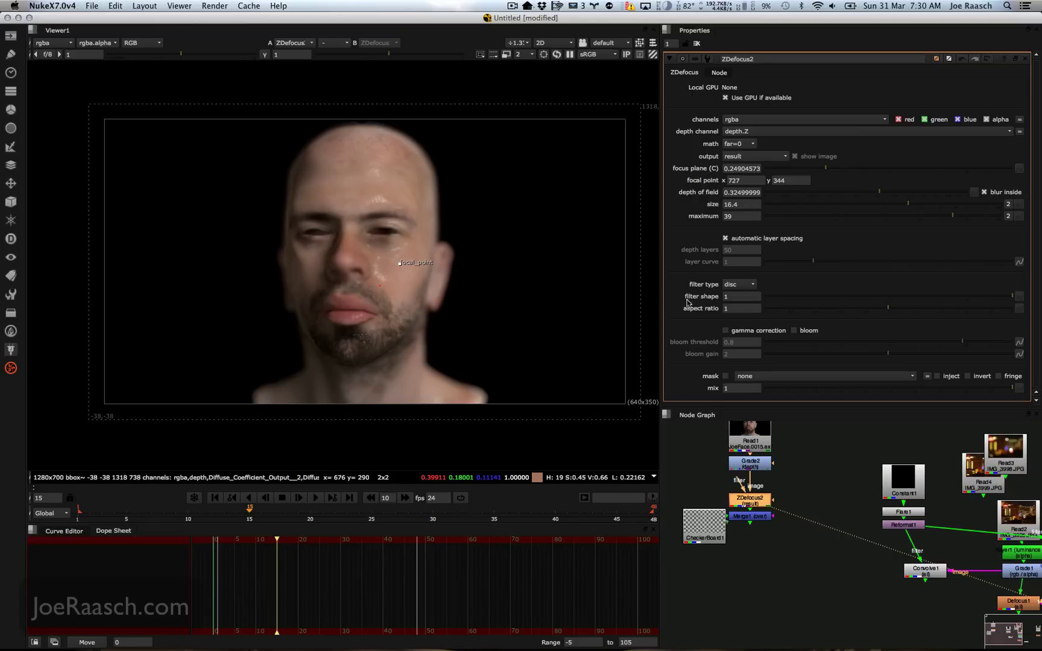
Group the photo nodes Read2, Read3 and Read4 together beside Read1 in the node graph.
middle_drag(998, 466, 934, 408)
drag(946, 472, 732, 442)
middle_drag(732, 442, 732, 533)
click(909, 515)
click(725, 476)
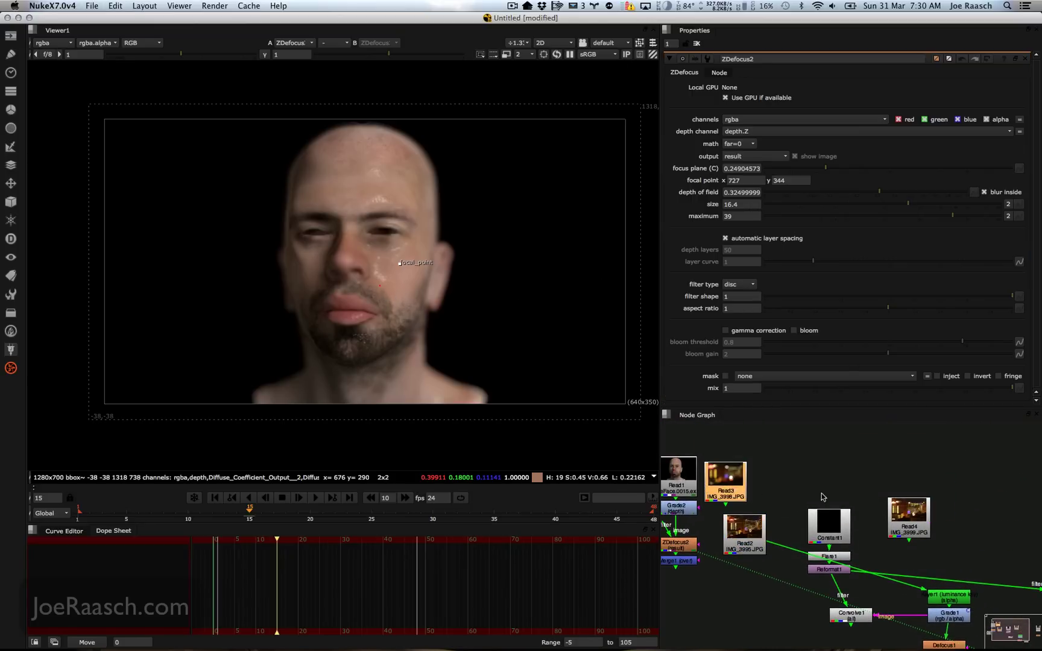
drag(902, 535, 761, 504)
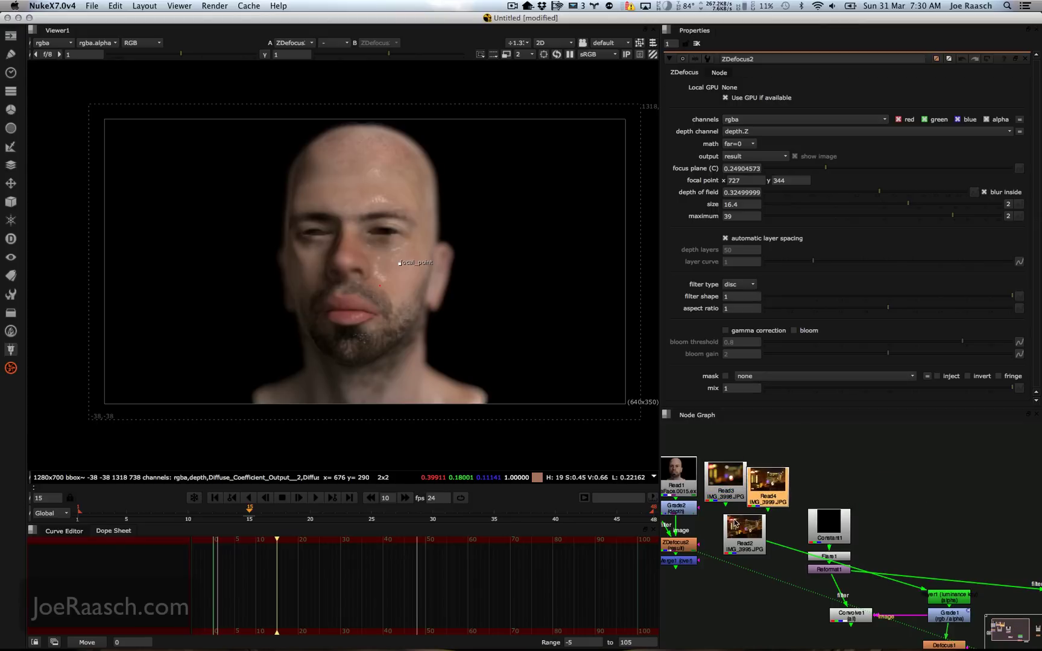
View the night photos in Read2, Read4 and Read3 one after another to compare their bokeh.
click(735, 522)
key(1)
click(766, 480)
key(1)
click(721, 486)
key(1)
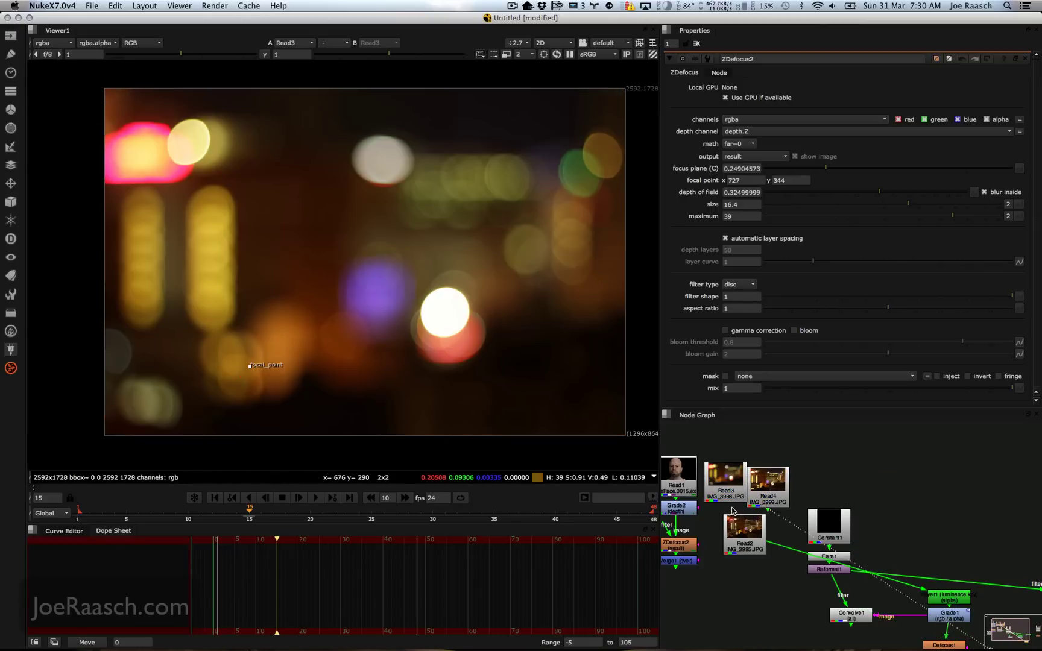
View the original head render from Read1.
middle_drag(682, 492, 788, 496)
click(787, 485)
key(1)
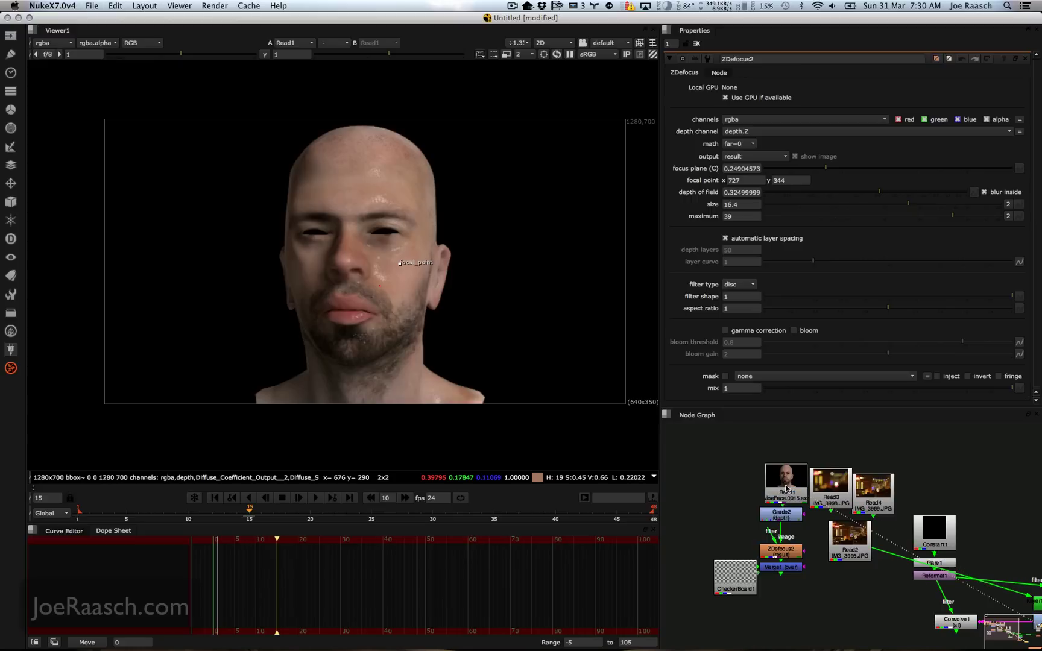